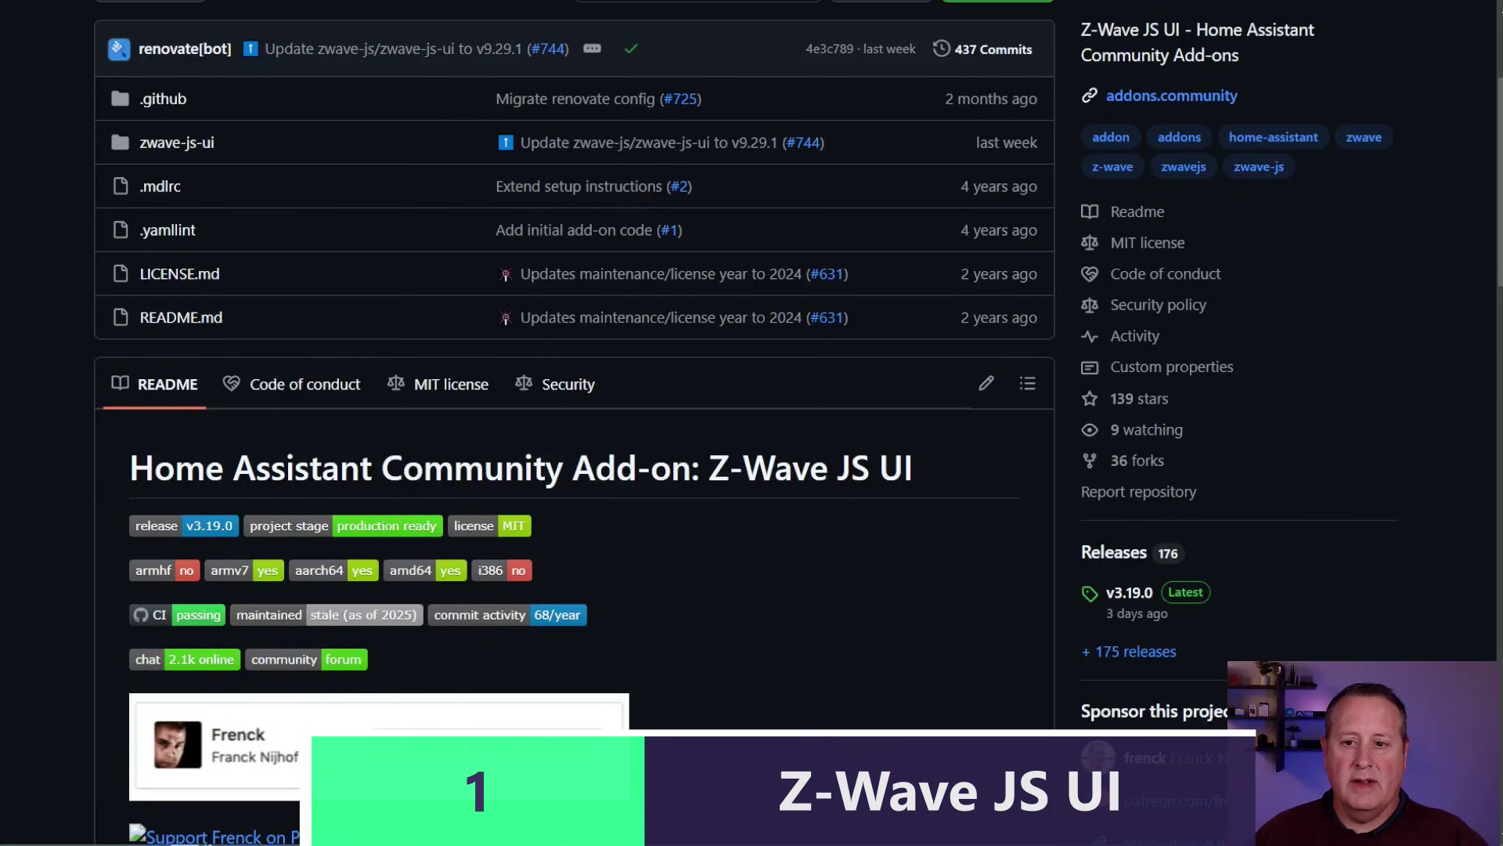
# Read through the README of the Z-Wave JS UI add-on repository, including its About section
pyautogui.scroll(-3, 653, 546)
pyautogui.scroll(-6, 653, 546)
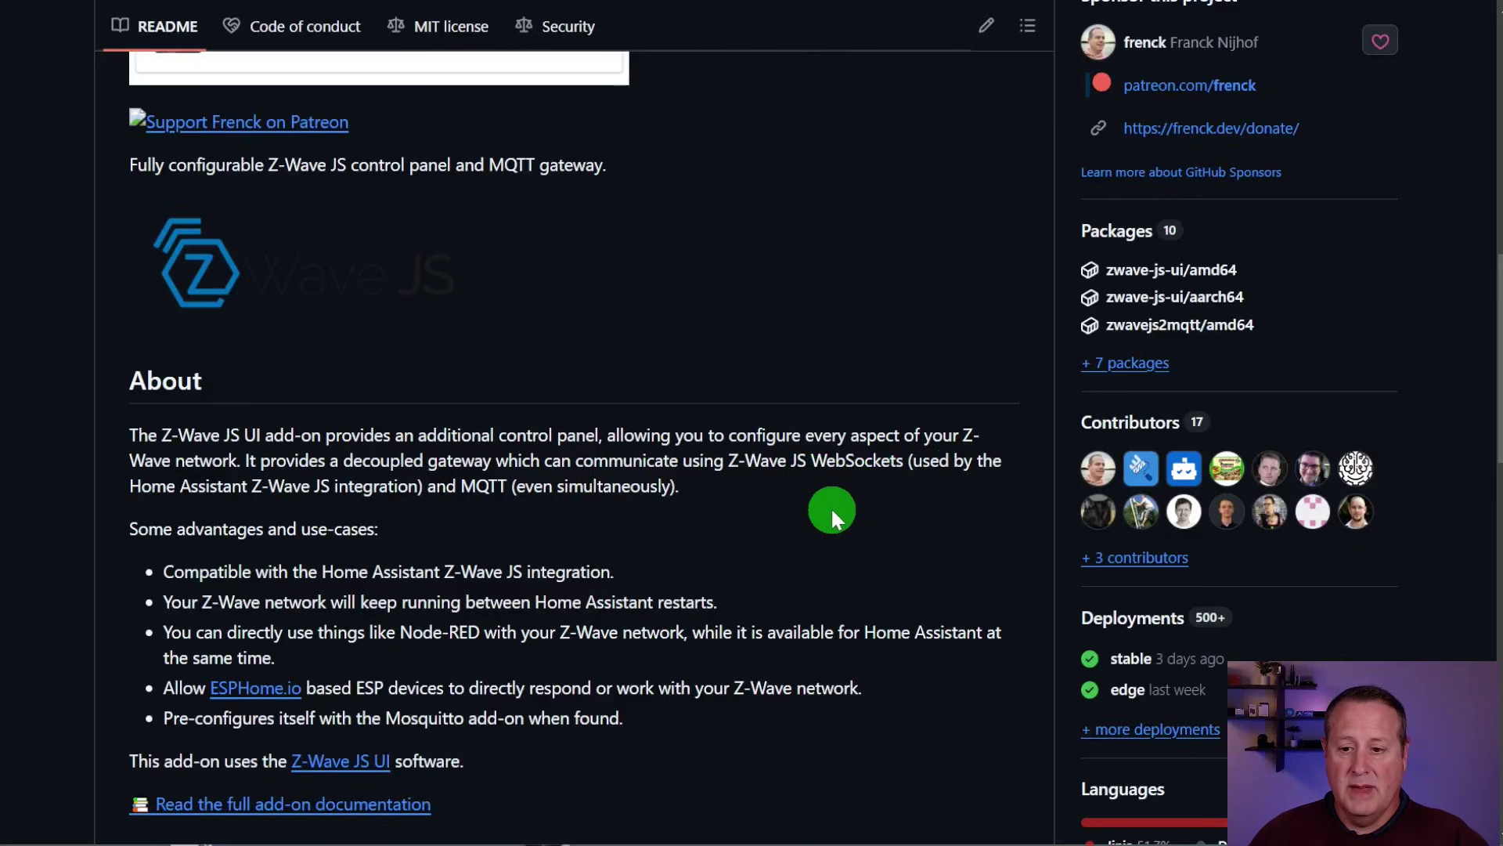
pyautogui.scroll(-3, 834, 515)
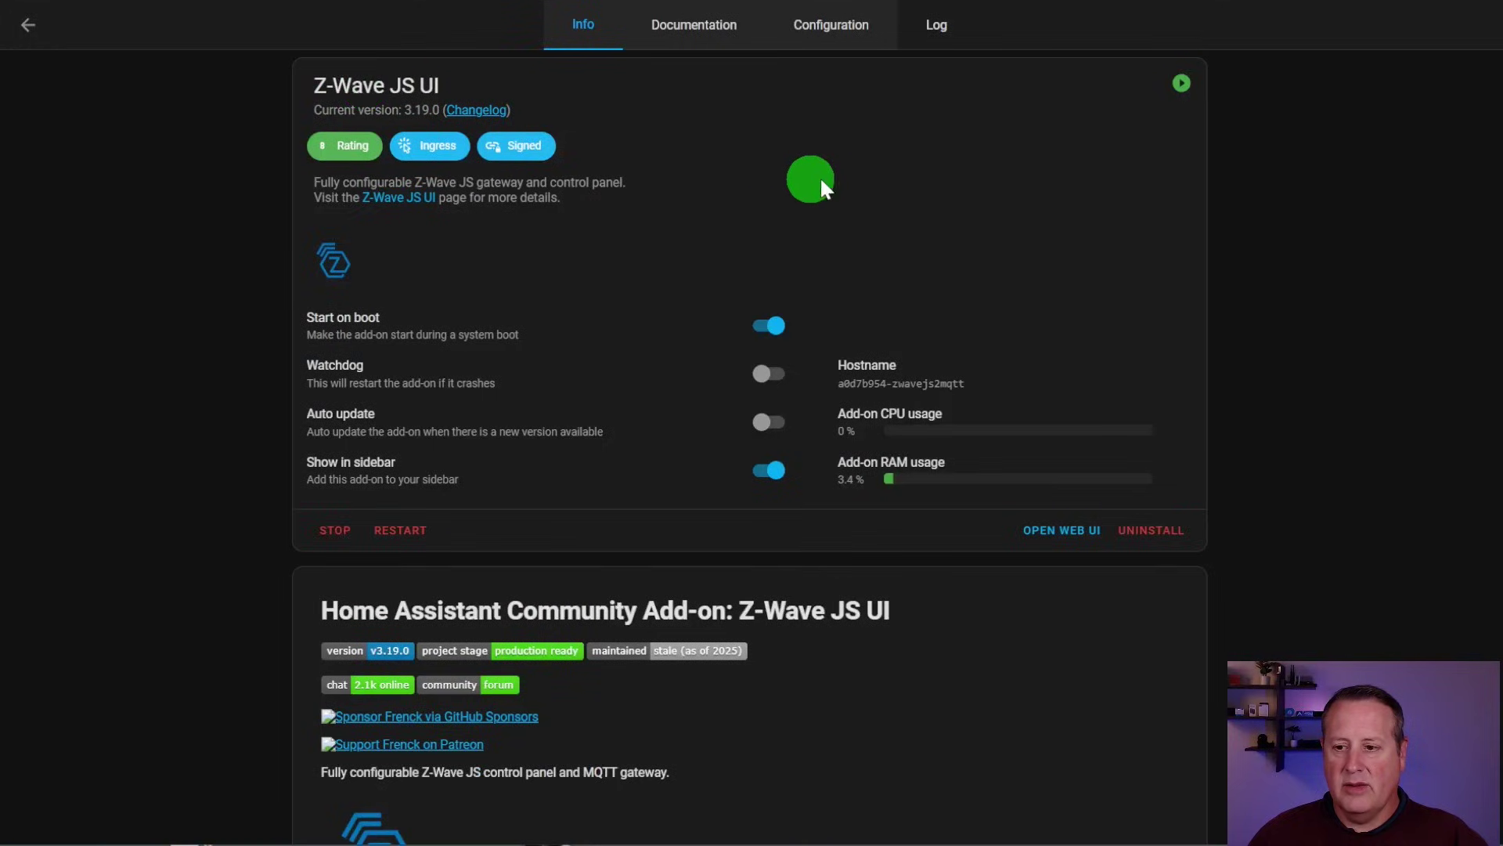
# Open the Z-Wave JS UI add-on's web interface, switch its control panel to the compact layout and look over the device cards
pyautogui.click(1073, 530)
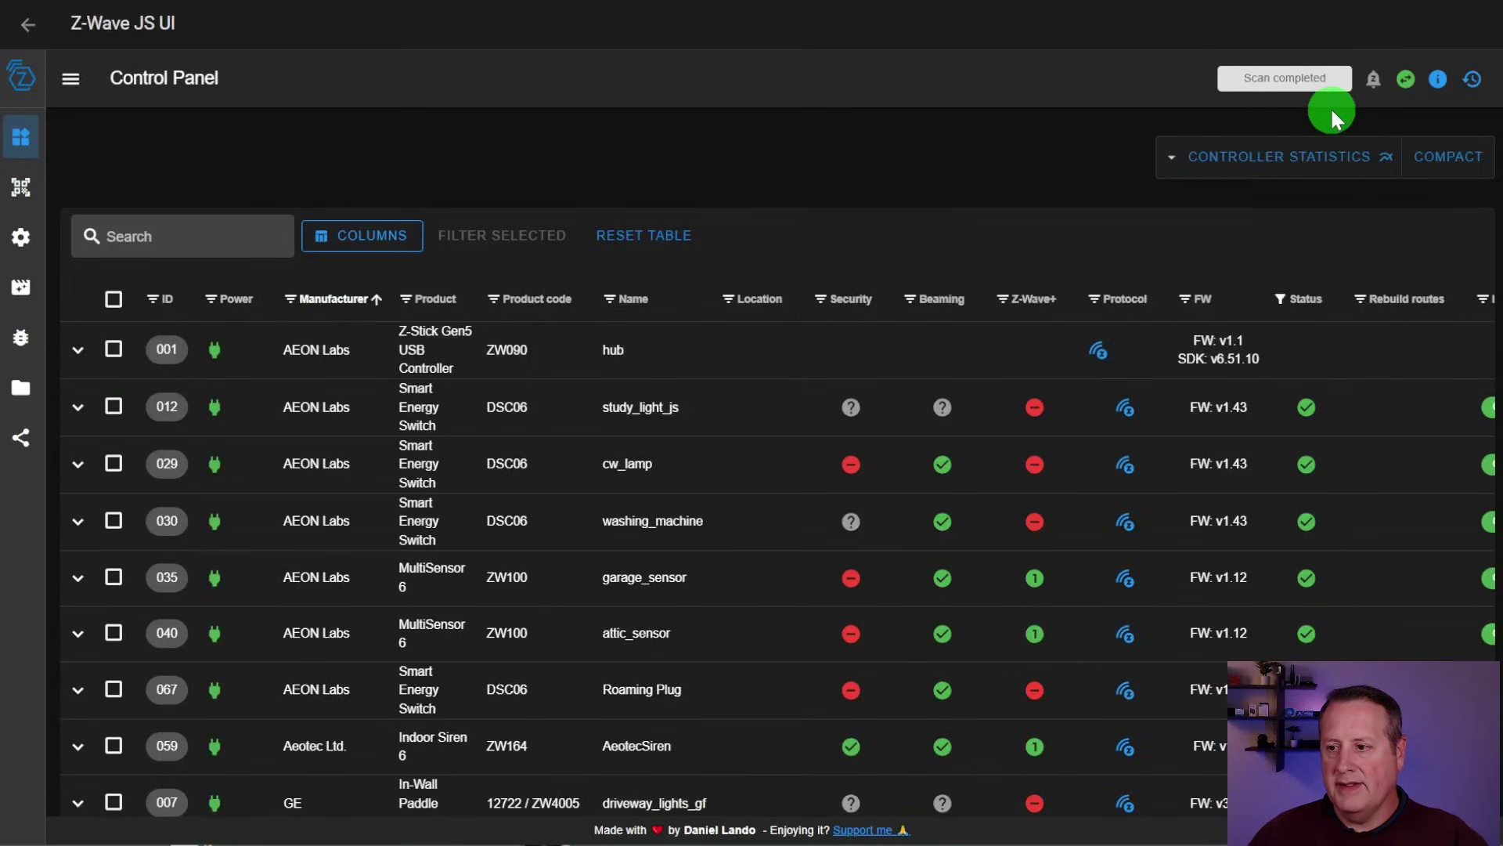
pyautogui.click(1440, 153)
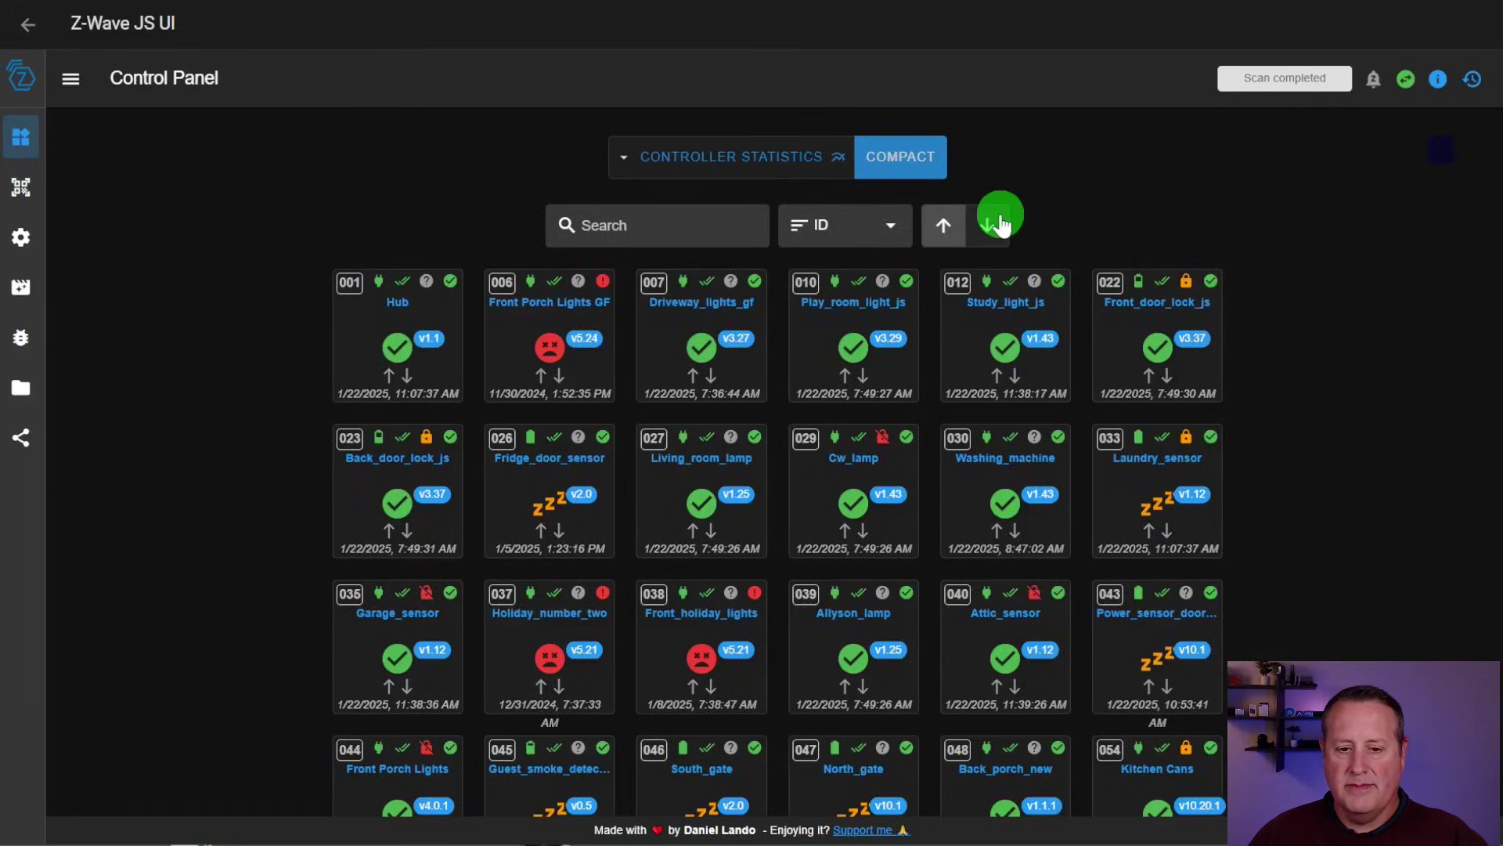
pyautogui.scroll(-3, 199, 309)
pyautogui.scroll(-3, 198, 307)
pyautogui.scroll(7, 198, 307)
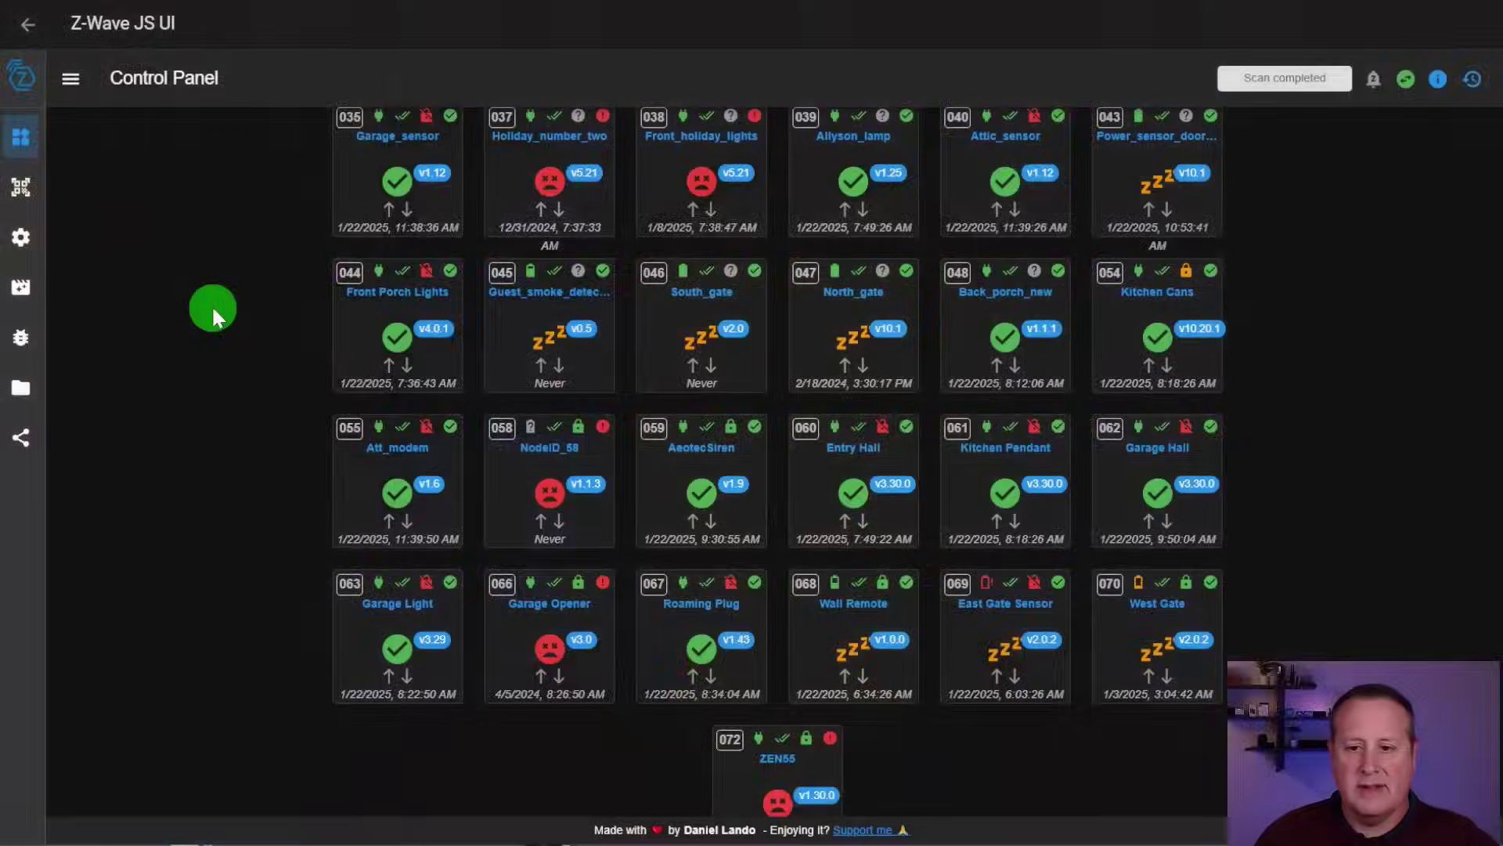
pyautogui.scroll(-1, 211, 304)
pyautogui.scroll(3, 211, 304)
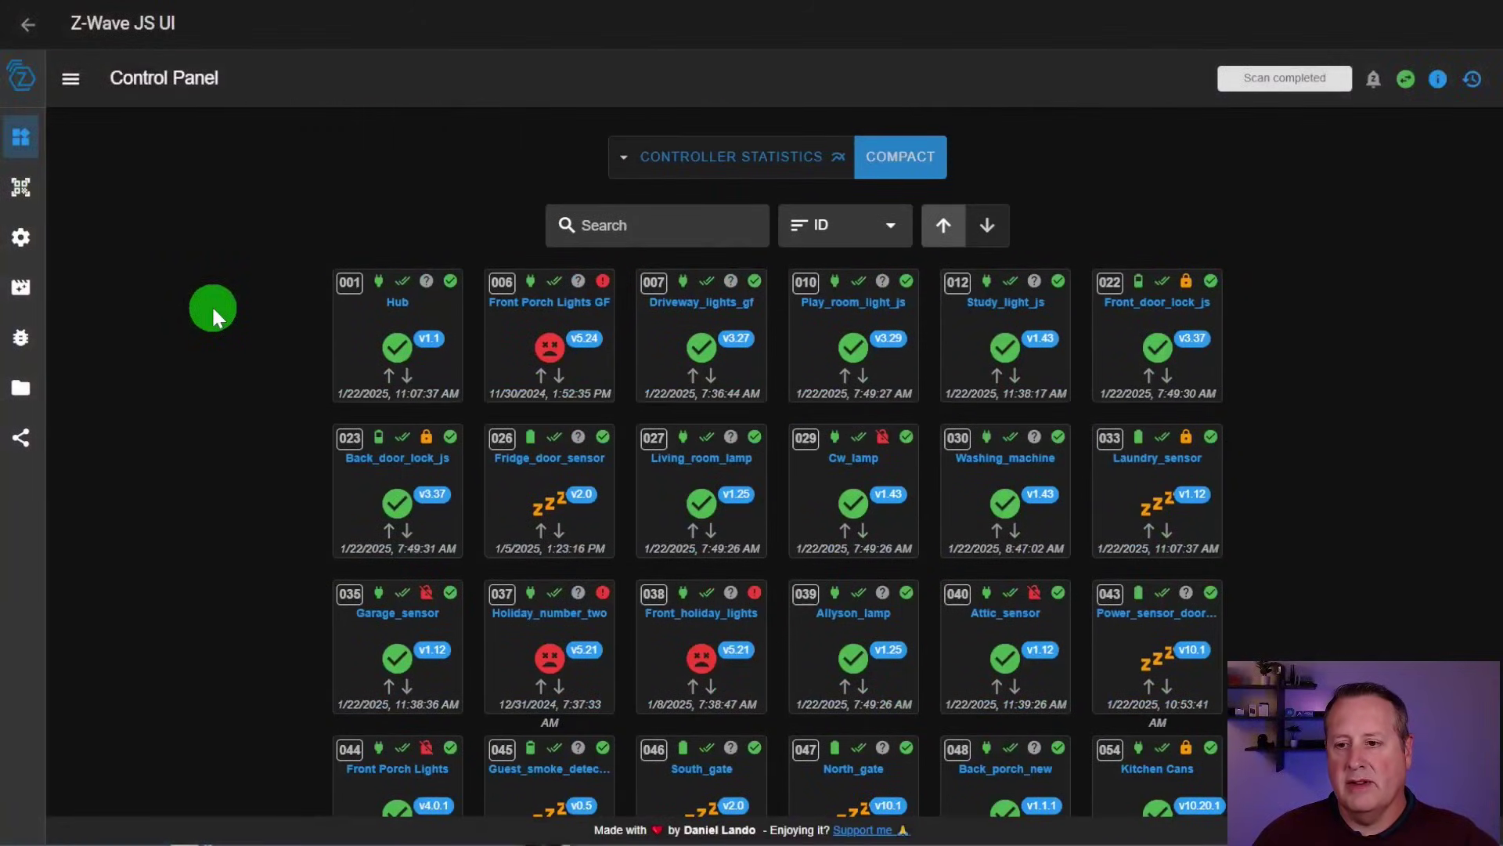
pyautogui.scroll(-6, 211, 304)
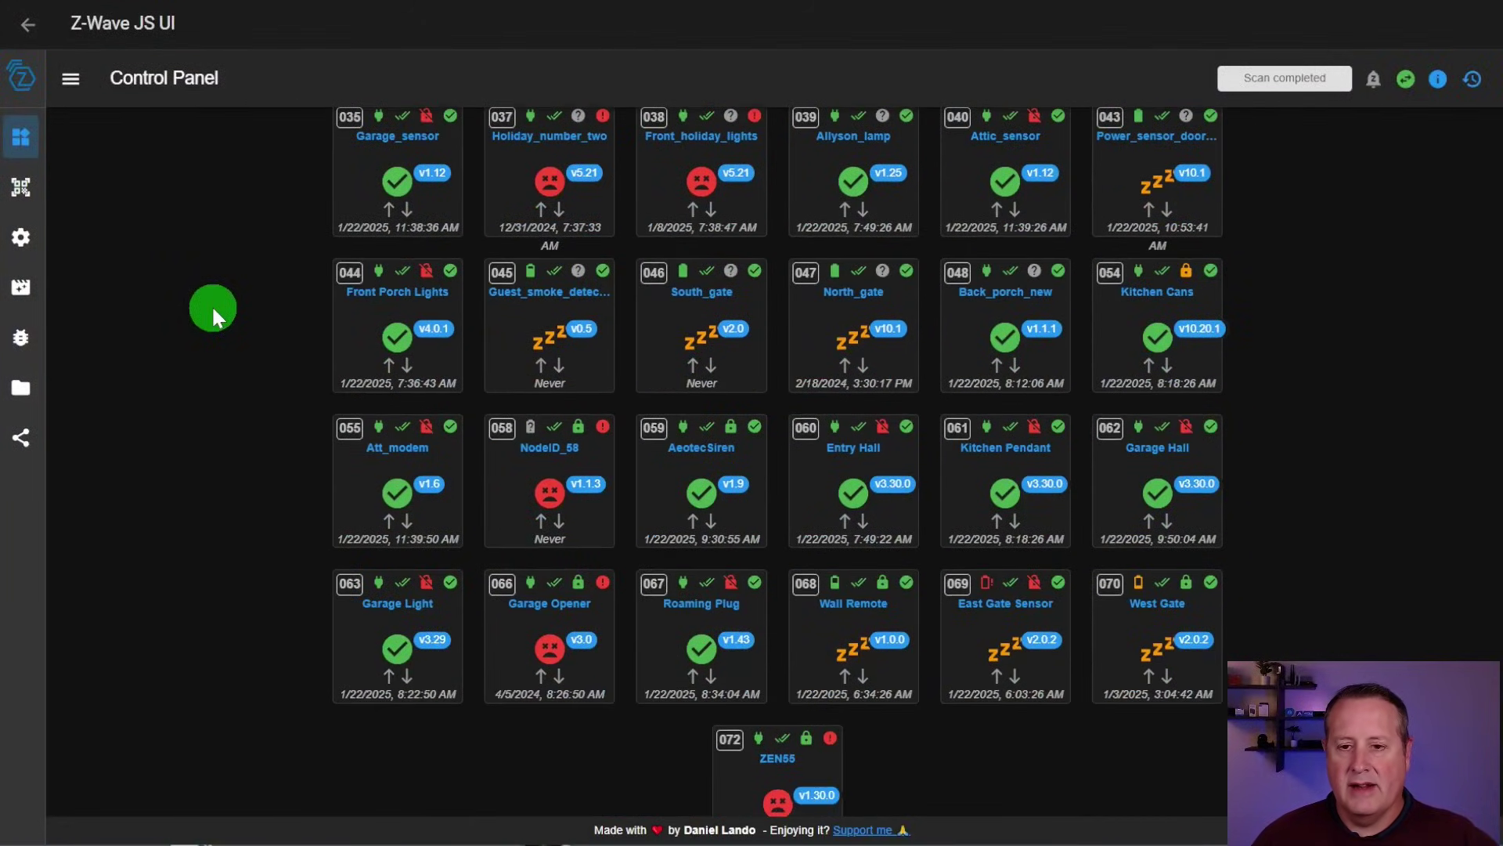
pyautogui.scroll(3, 212, 304)
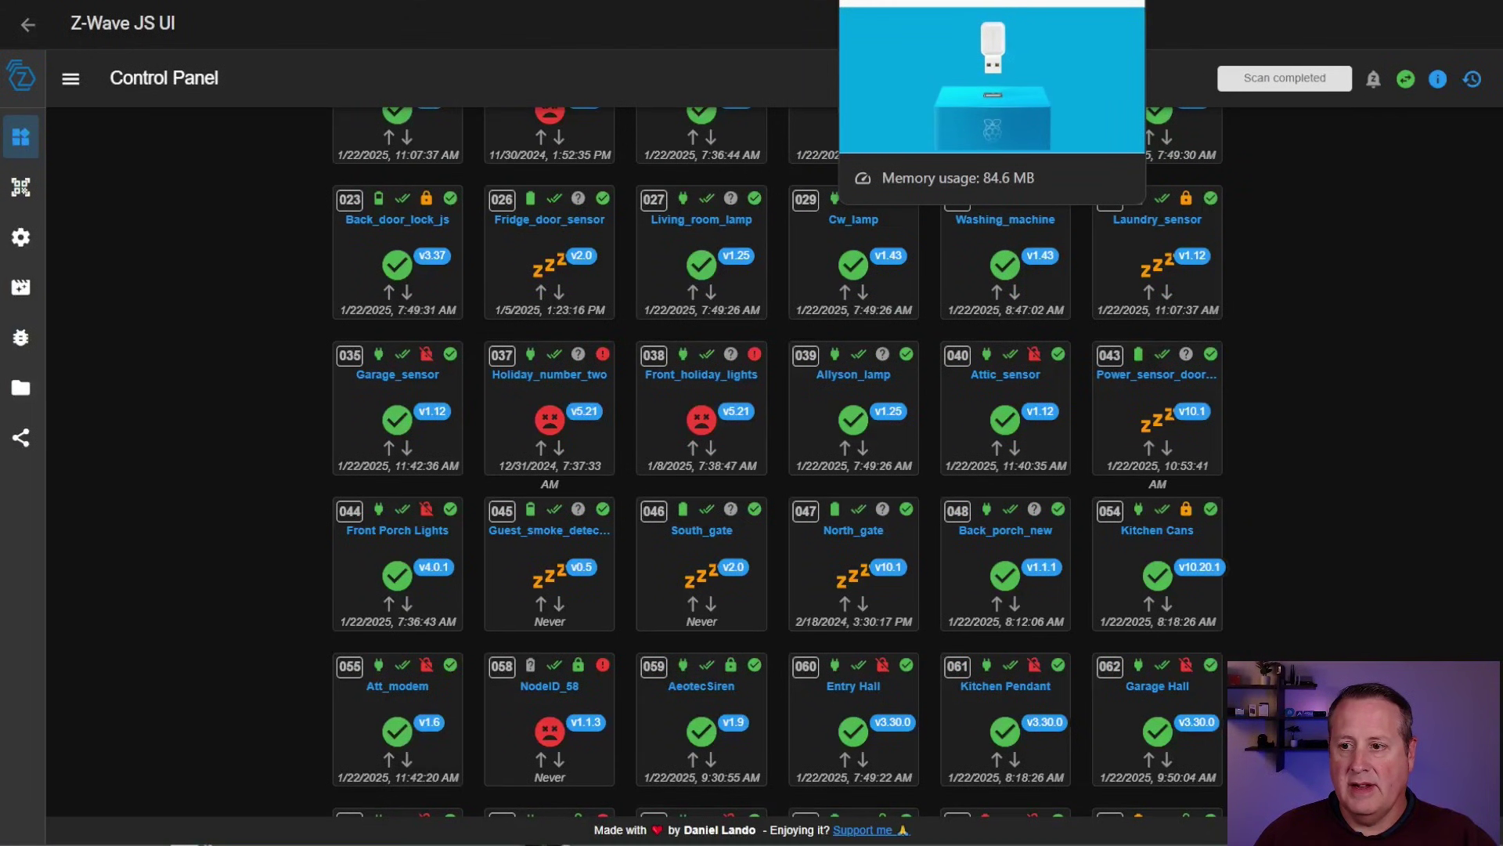
# Switch to the Aeotec Z-Stick 7 product page and look through it down to the Sticks Comparison section
pyautogui.click(901, 2)
pyautogui.click(598, 274)
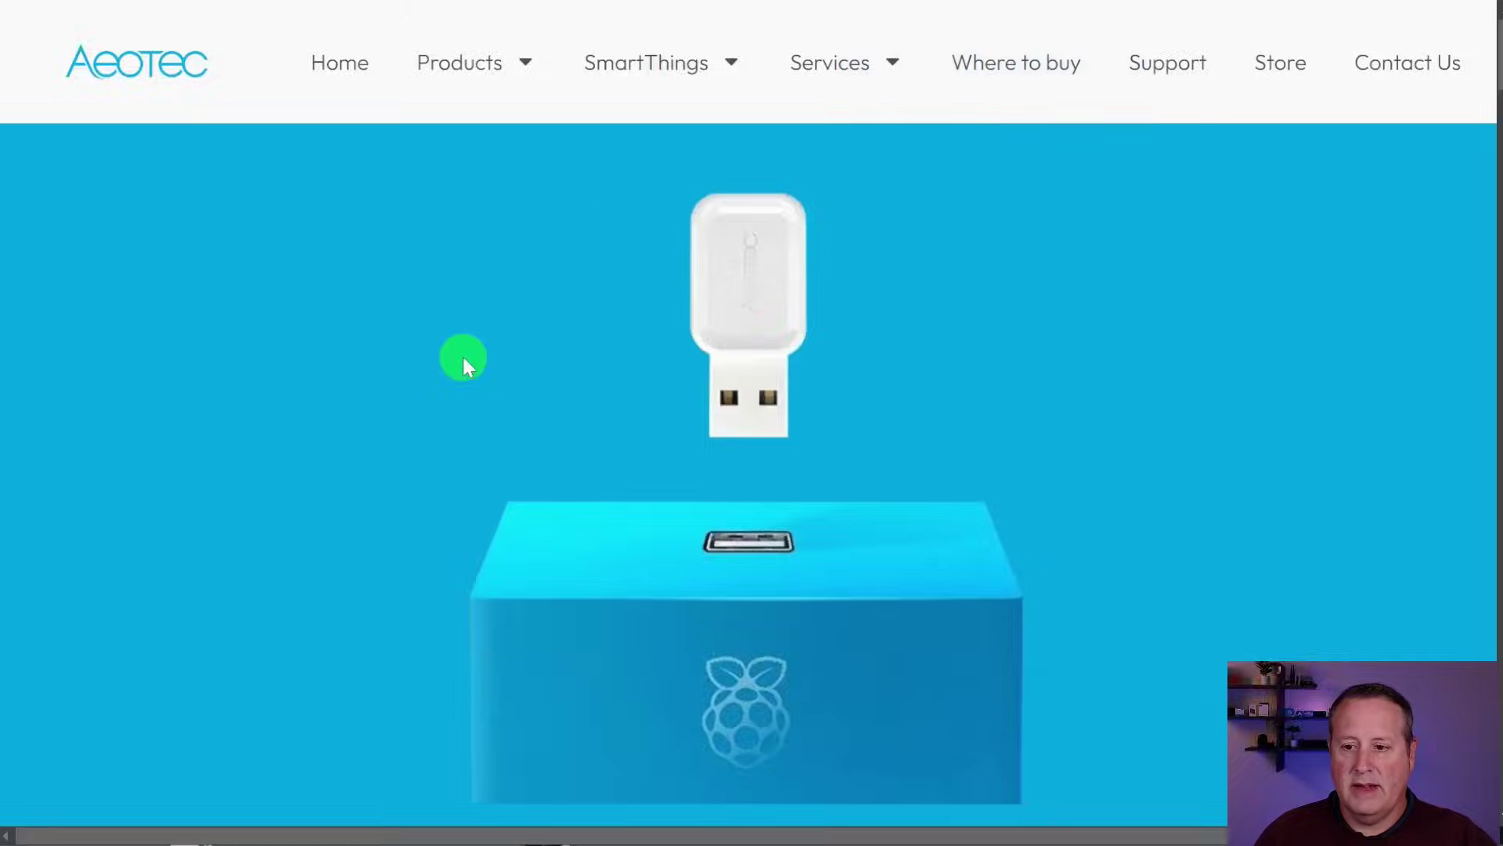
pyautogui.scroll(-6, 464, 360)
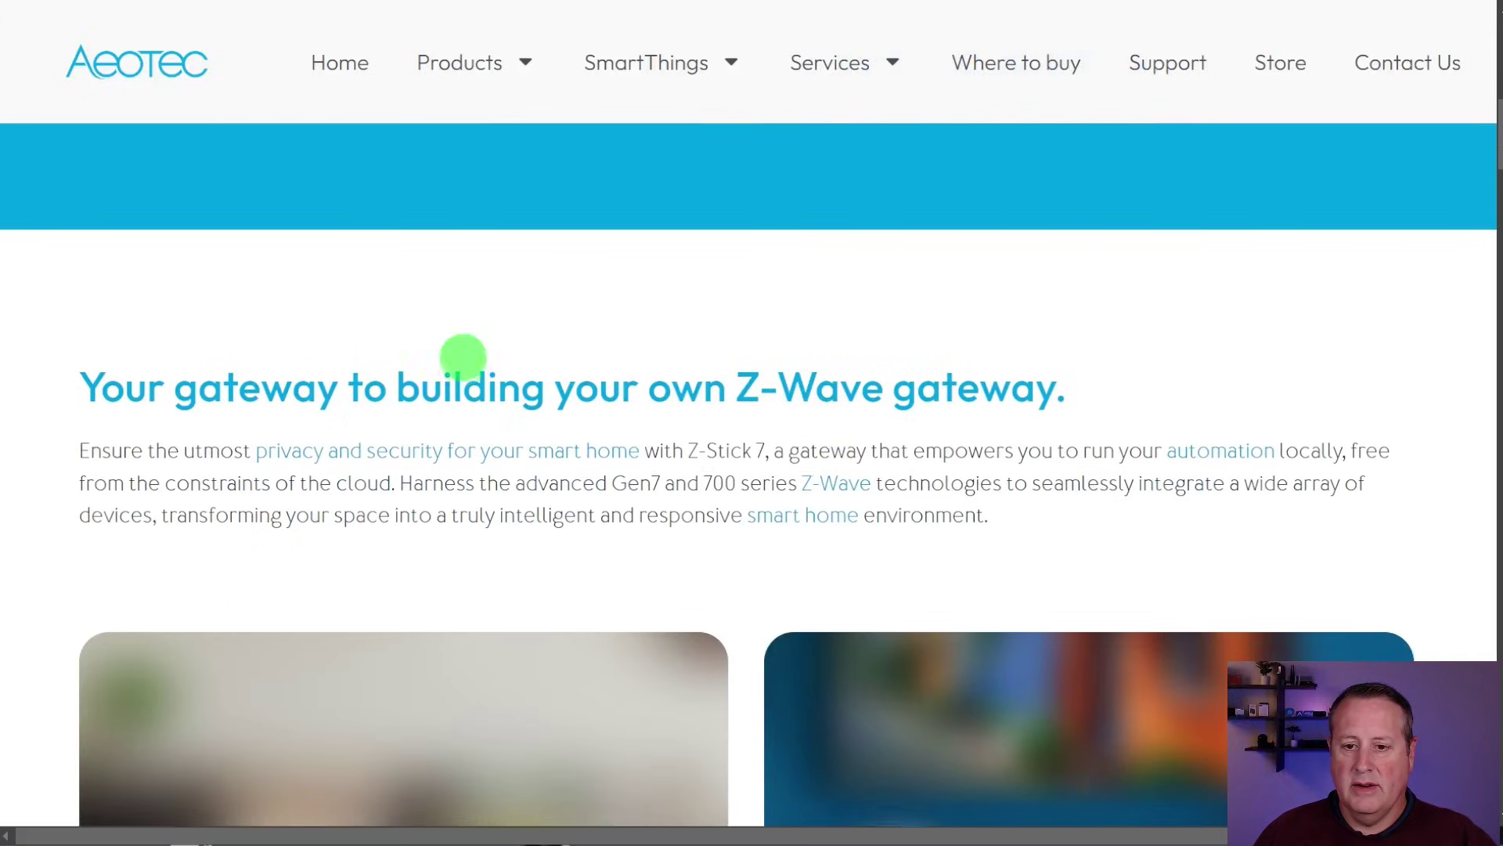
pyautogui.scroll(-10, 464, 360)
pyautogui.scroll(-12, 463, 363)
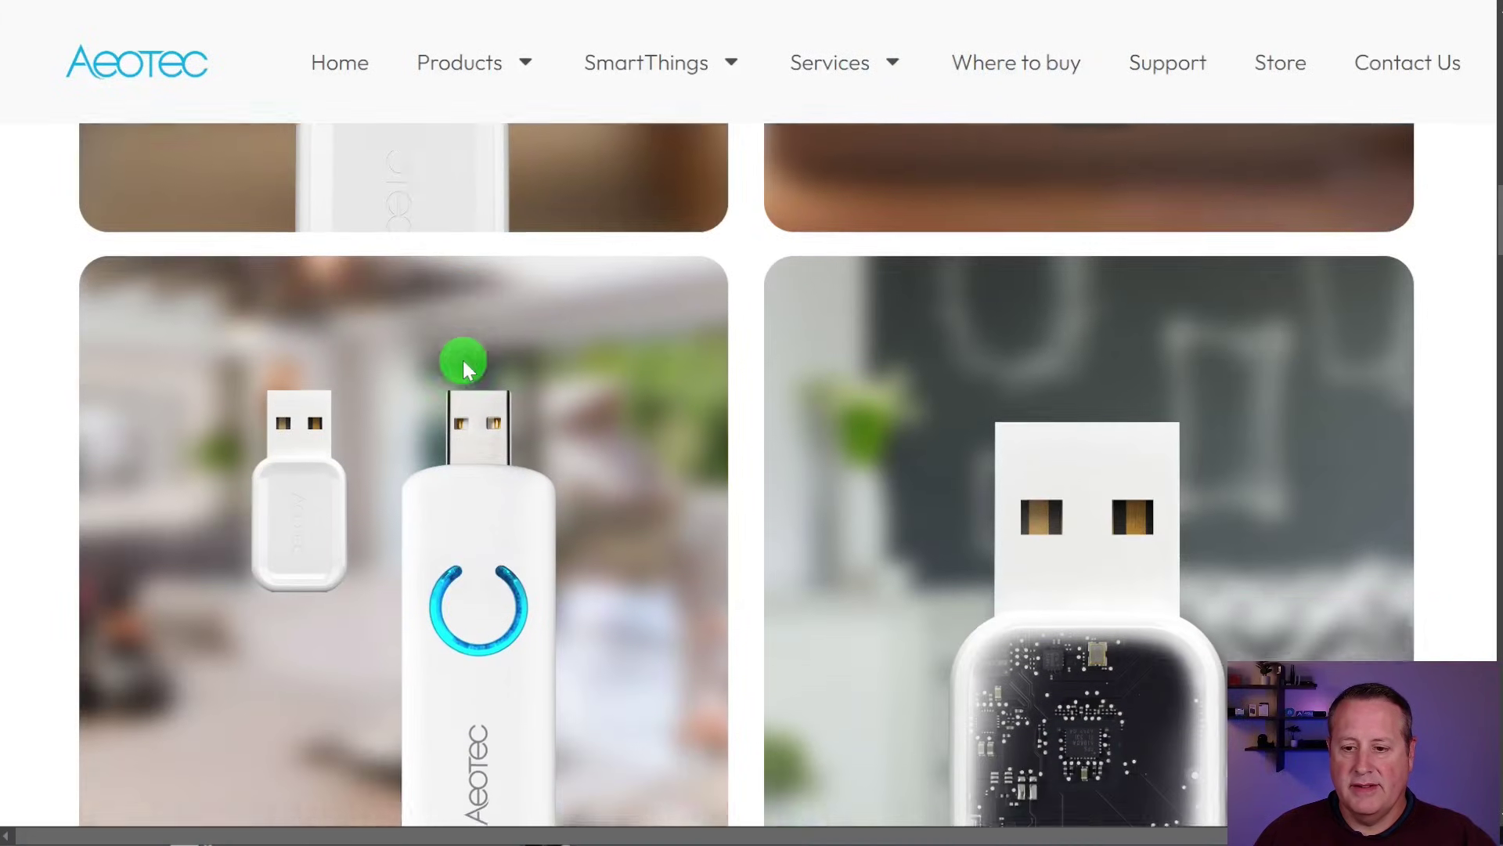
pyautogui.scroll(-6, 464, 362)
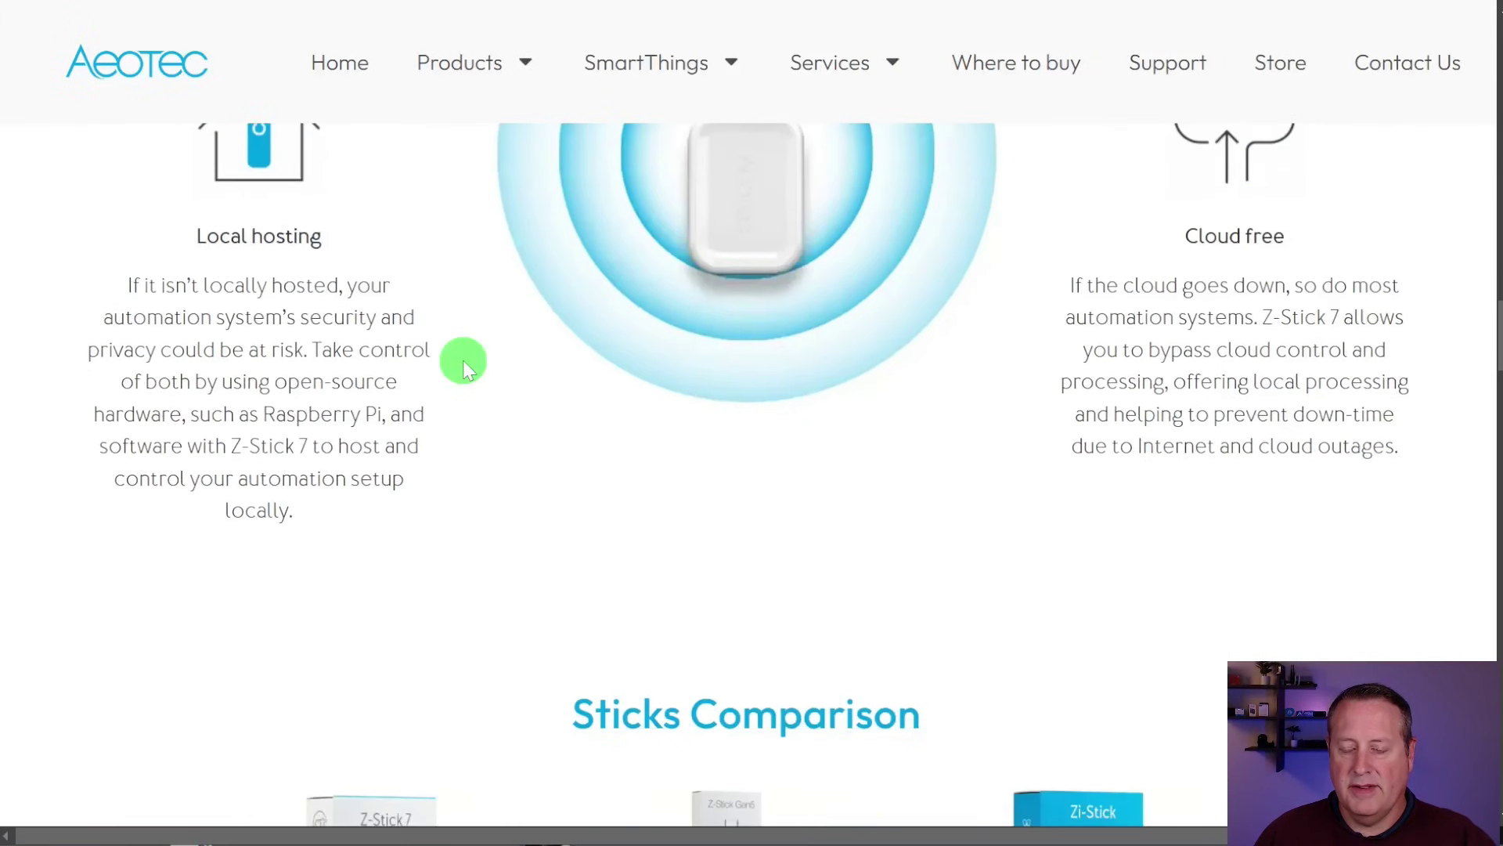
pyautogui.scroll(-9, 464, 362)
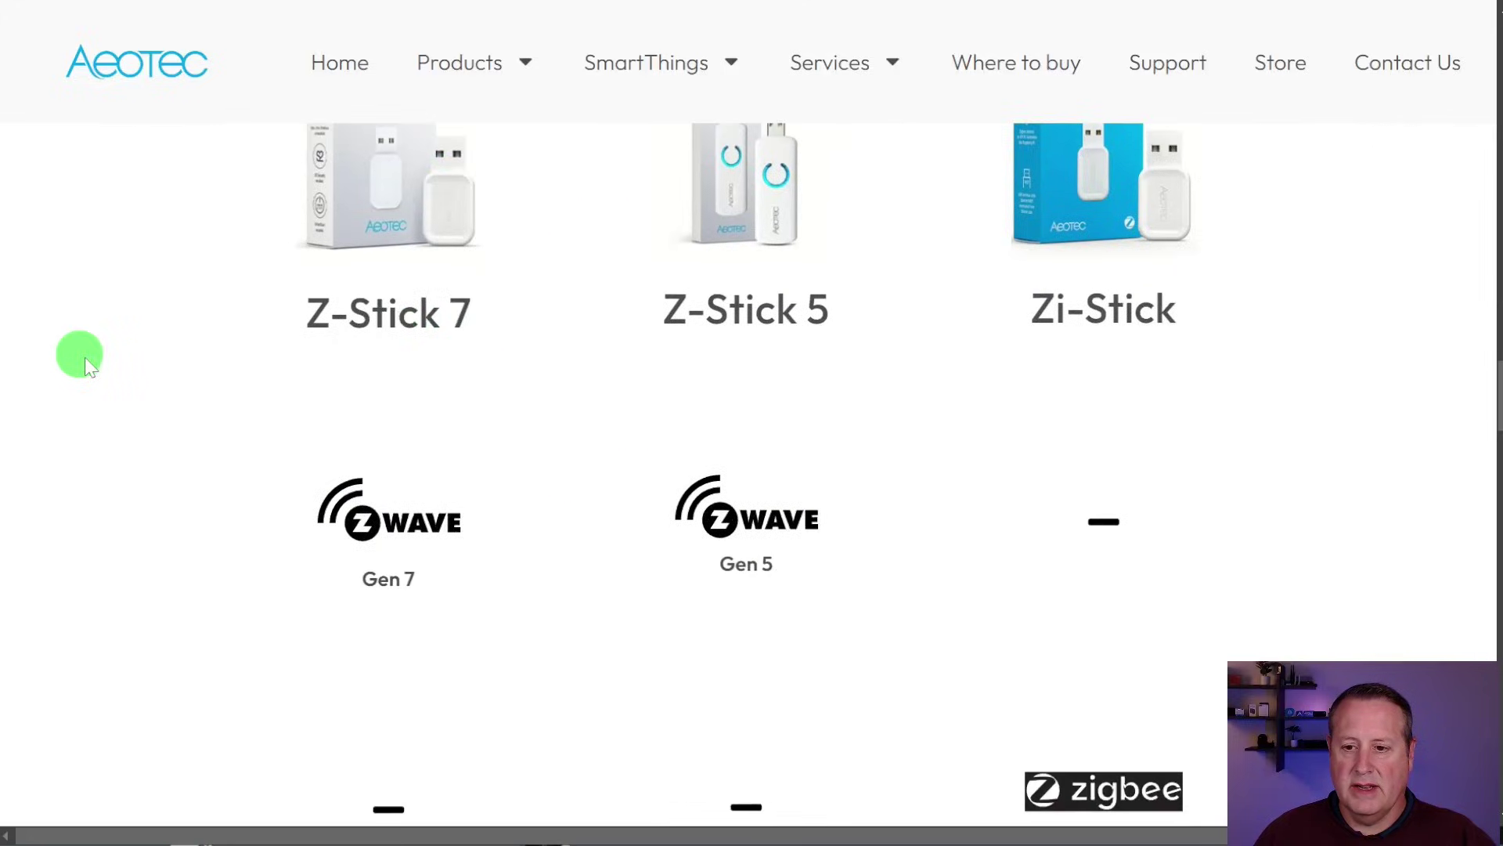
# Compare the Z-Stick 7, Z-Stick 5 and Zi-Stick by protocol, operating distance and product dimensions
pyautogui.scroll(3, 423, 249)
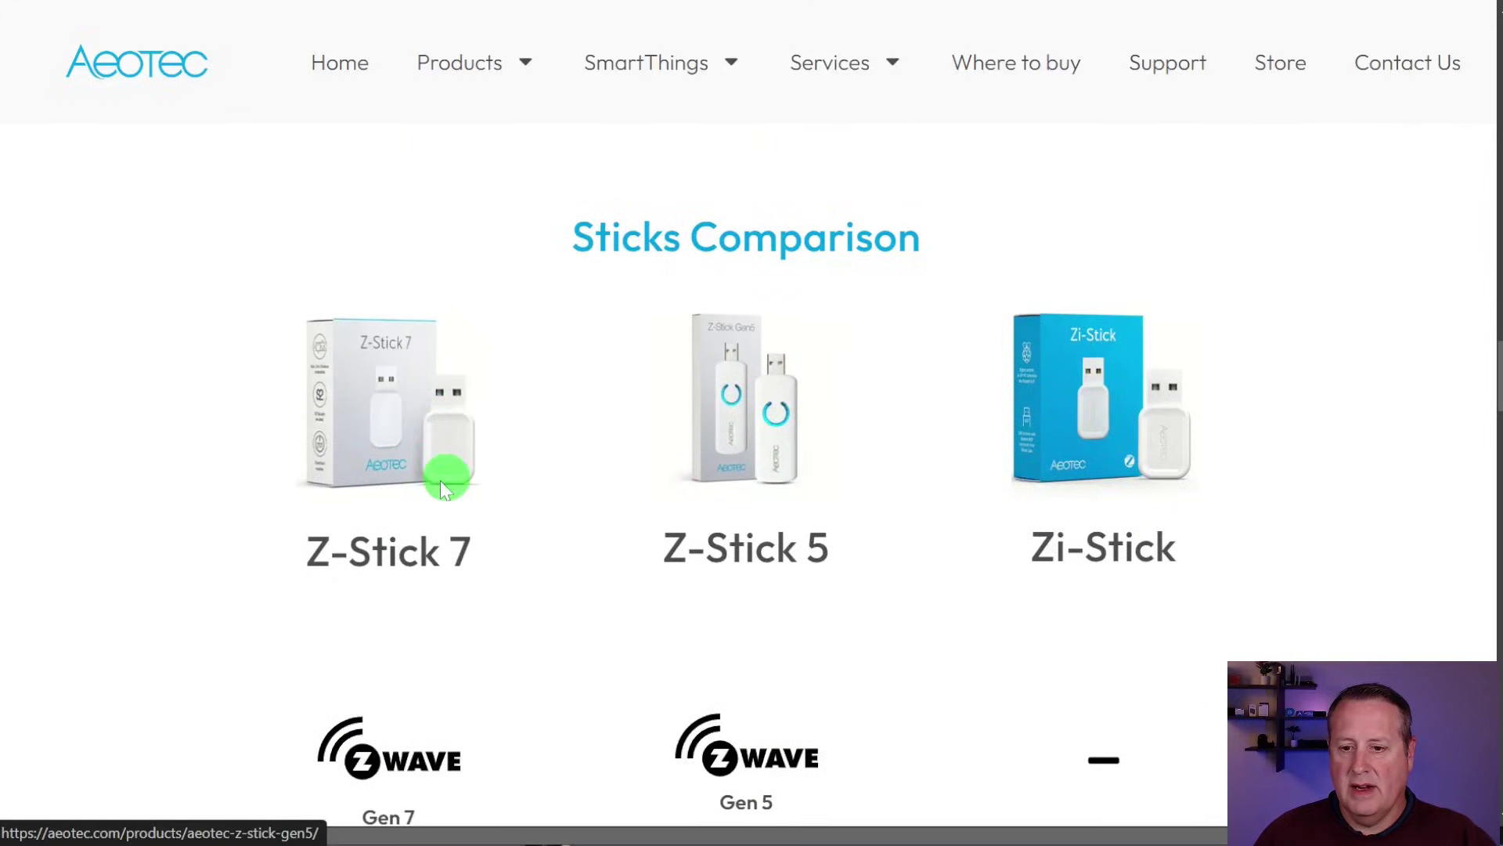
pyautogui.scroll(-3, 417, 443)
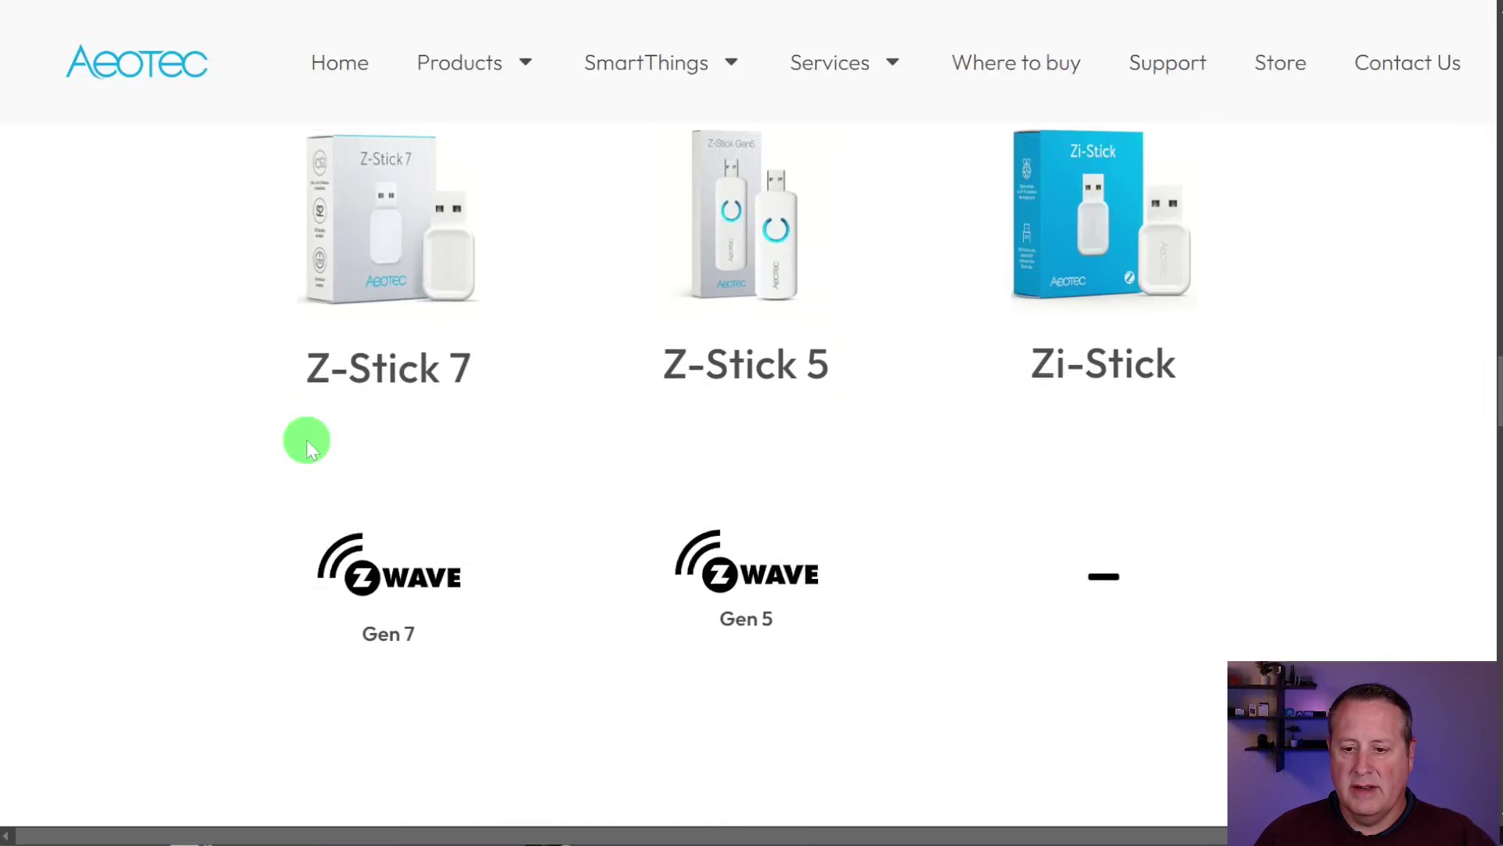
pyautogui.scroll(-9, 333, 493)
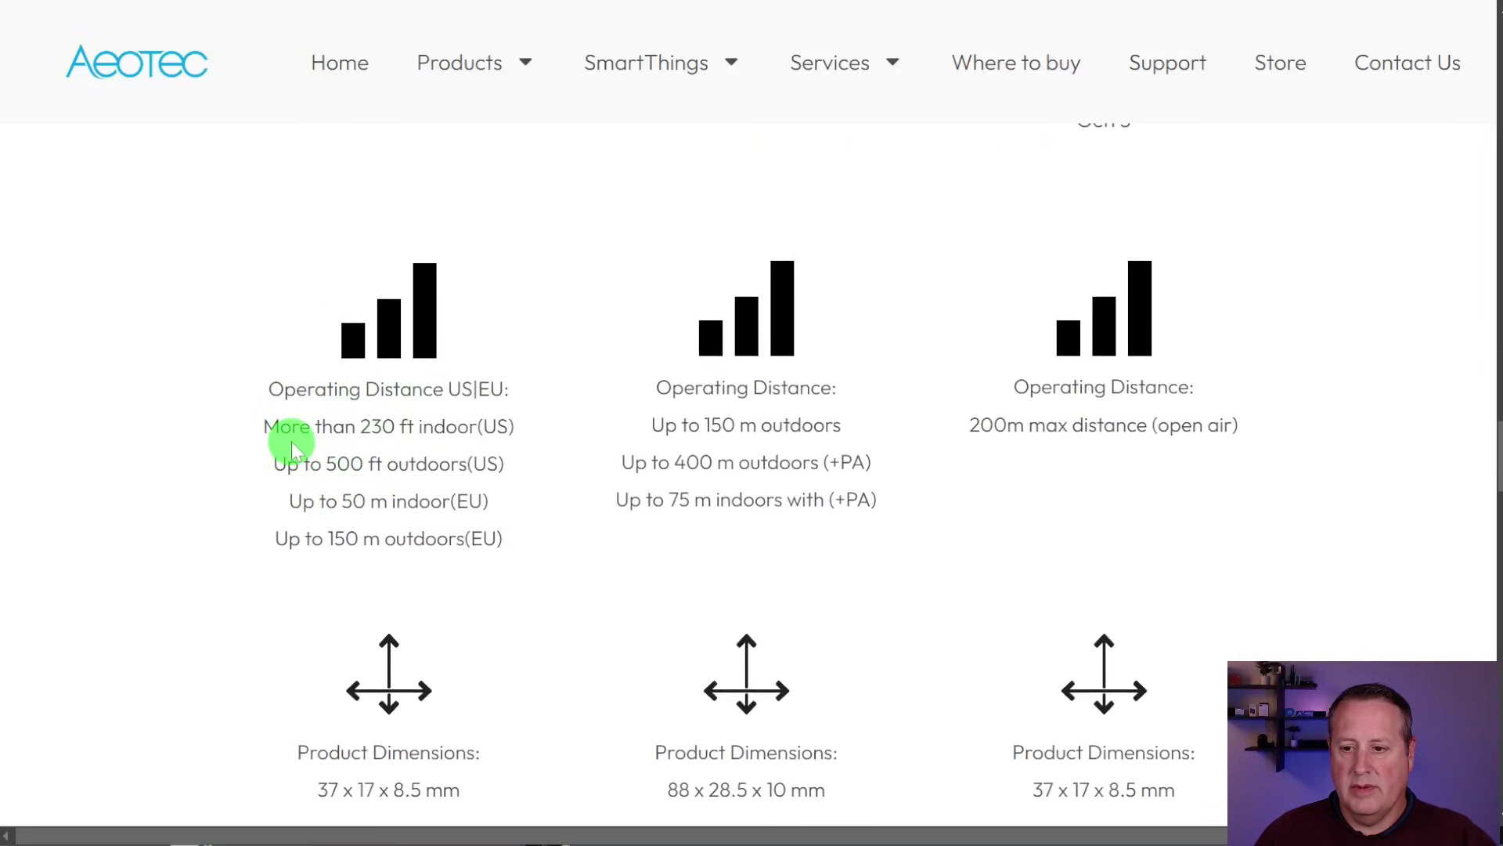
pyautogui.scroll(-3, 175, 494)
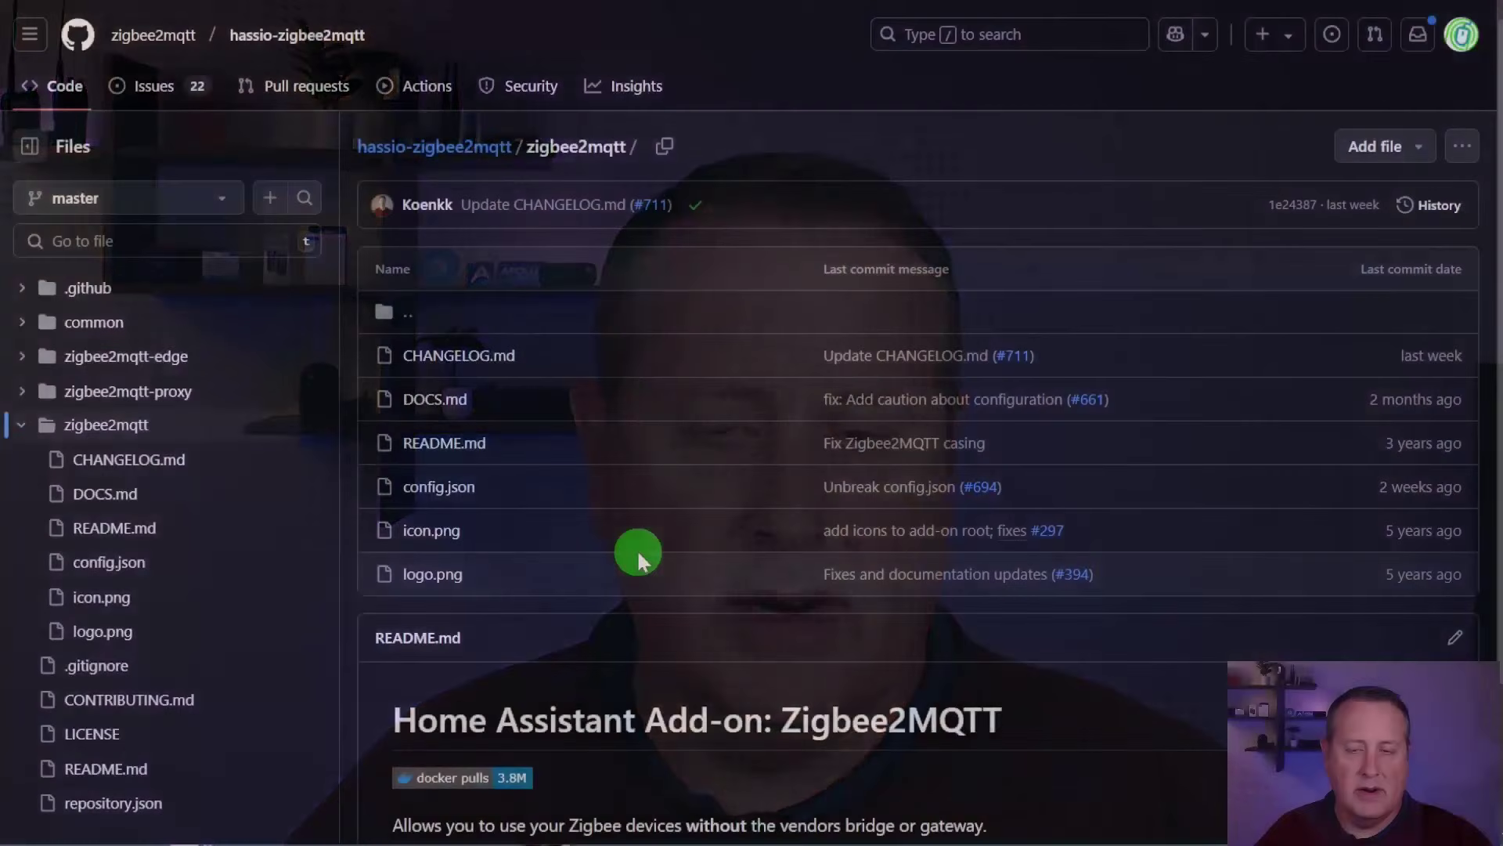
# Review the Zigbee2MQTT add-on's repository page and its info page in Home Assistant, including the available update and add-on options
pyautogui.scroll(-2, 634, 548)
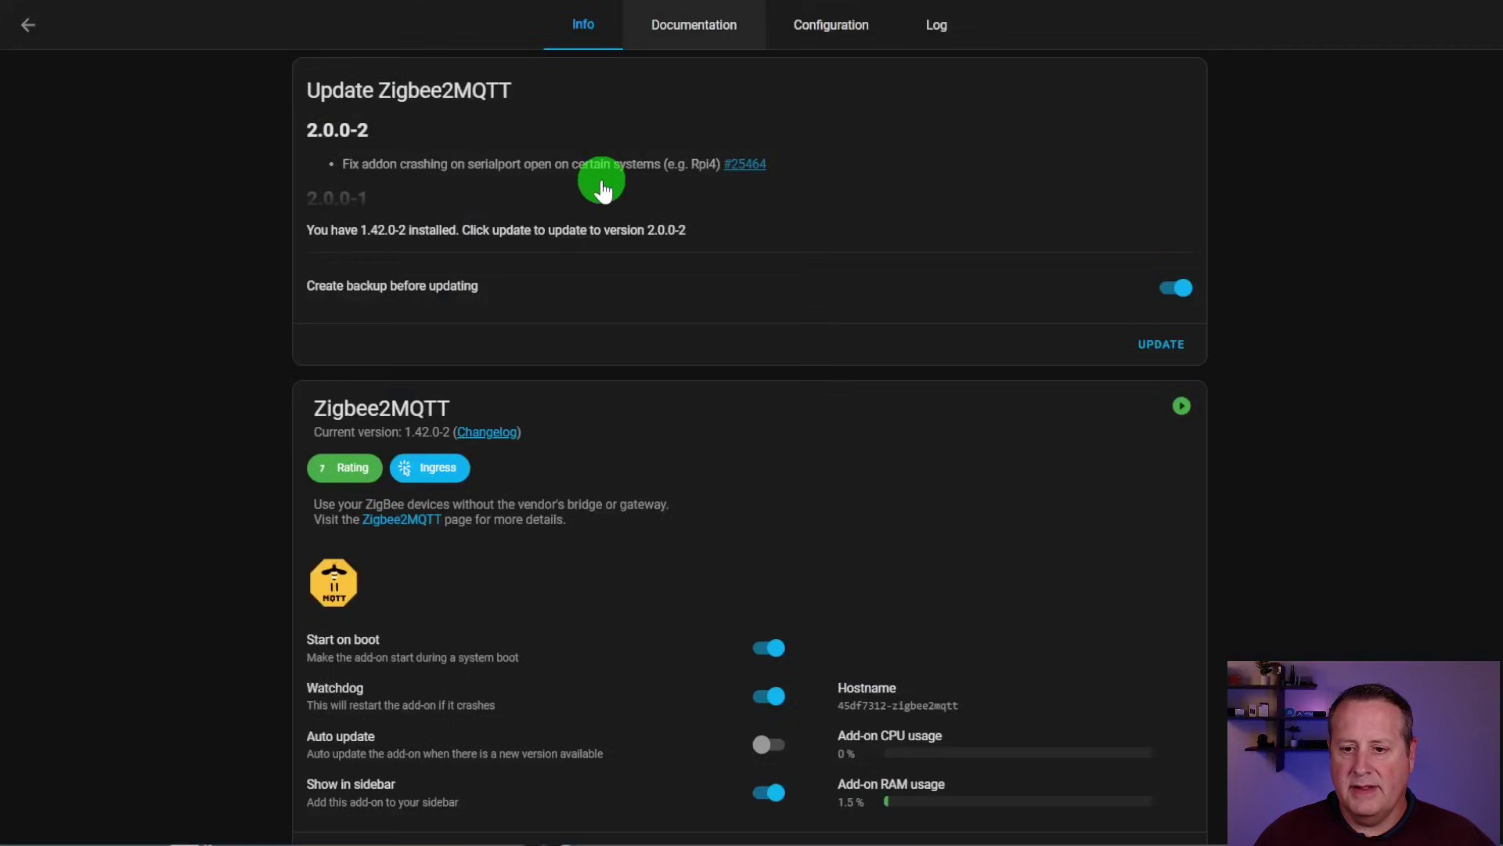
pyautogui.click(533, 242)
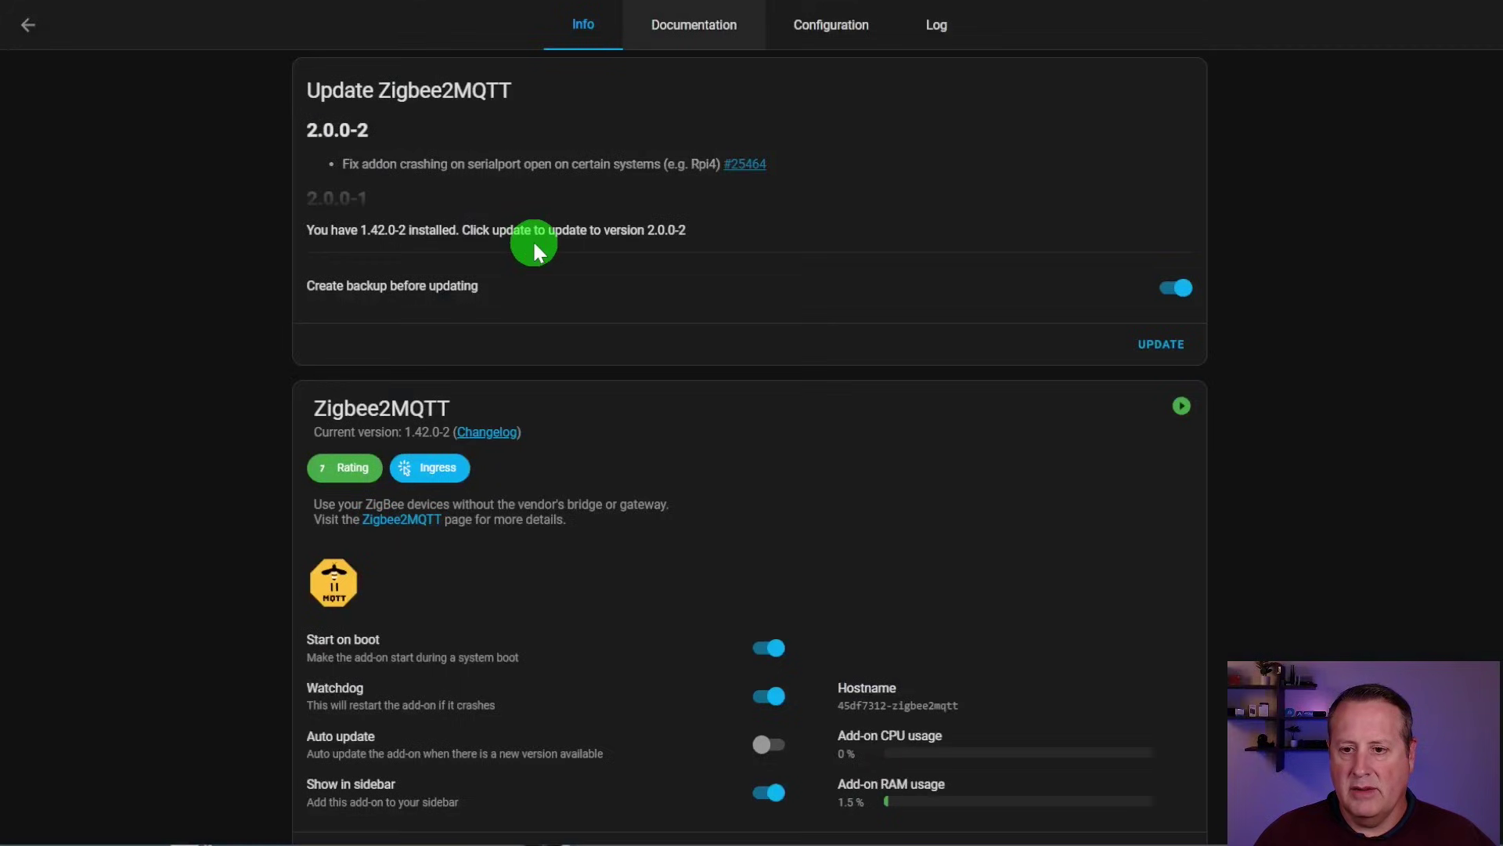
pyautogui.scroll(-4, 532, 238)
pyautogui.scroll(4, 532, 243)
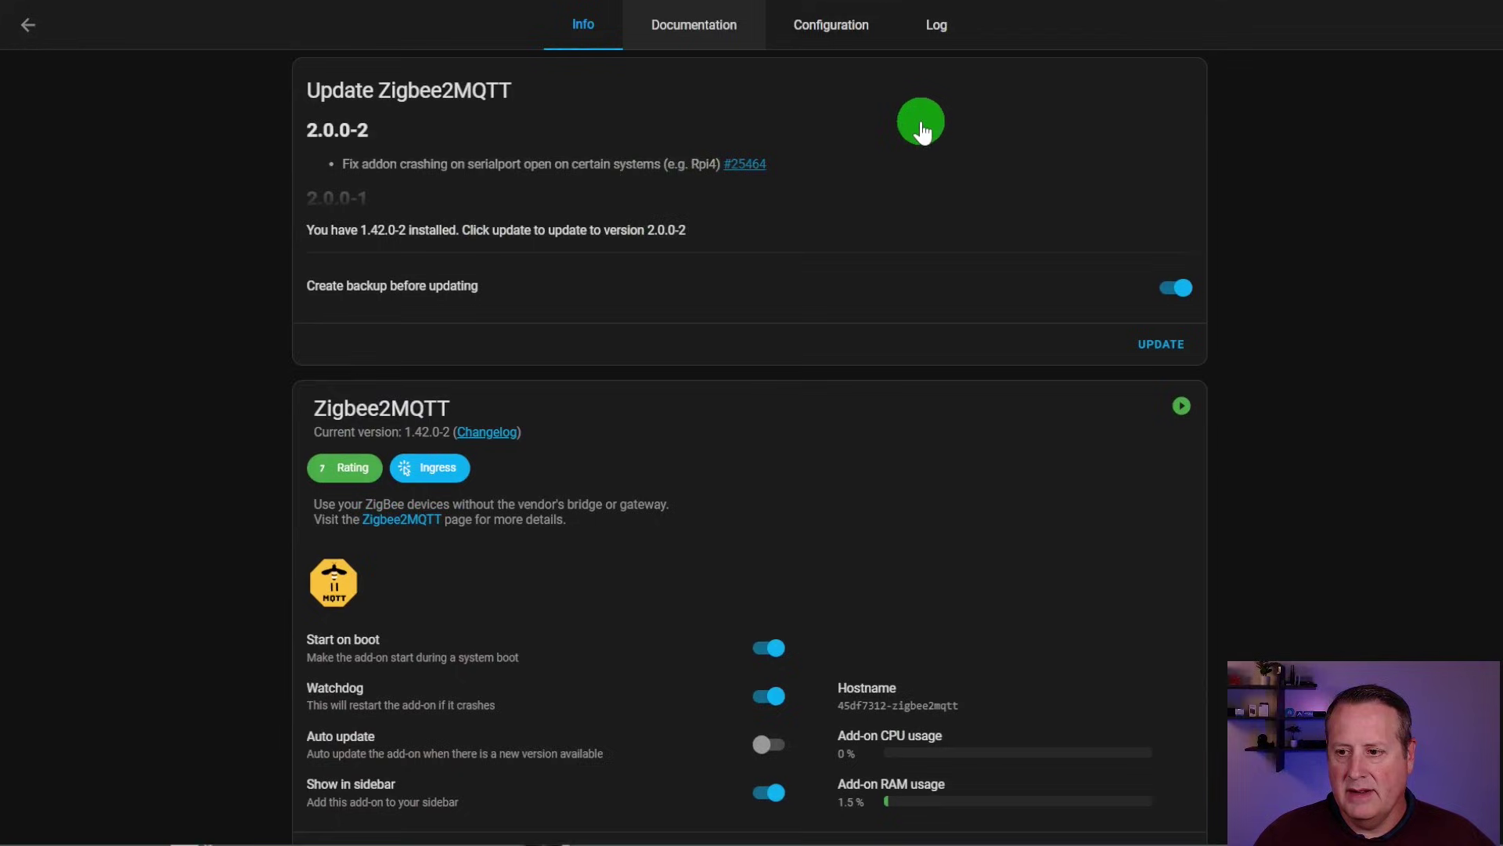
pyautogui.scroll(-4, 707, 283)
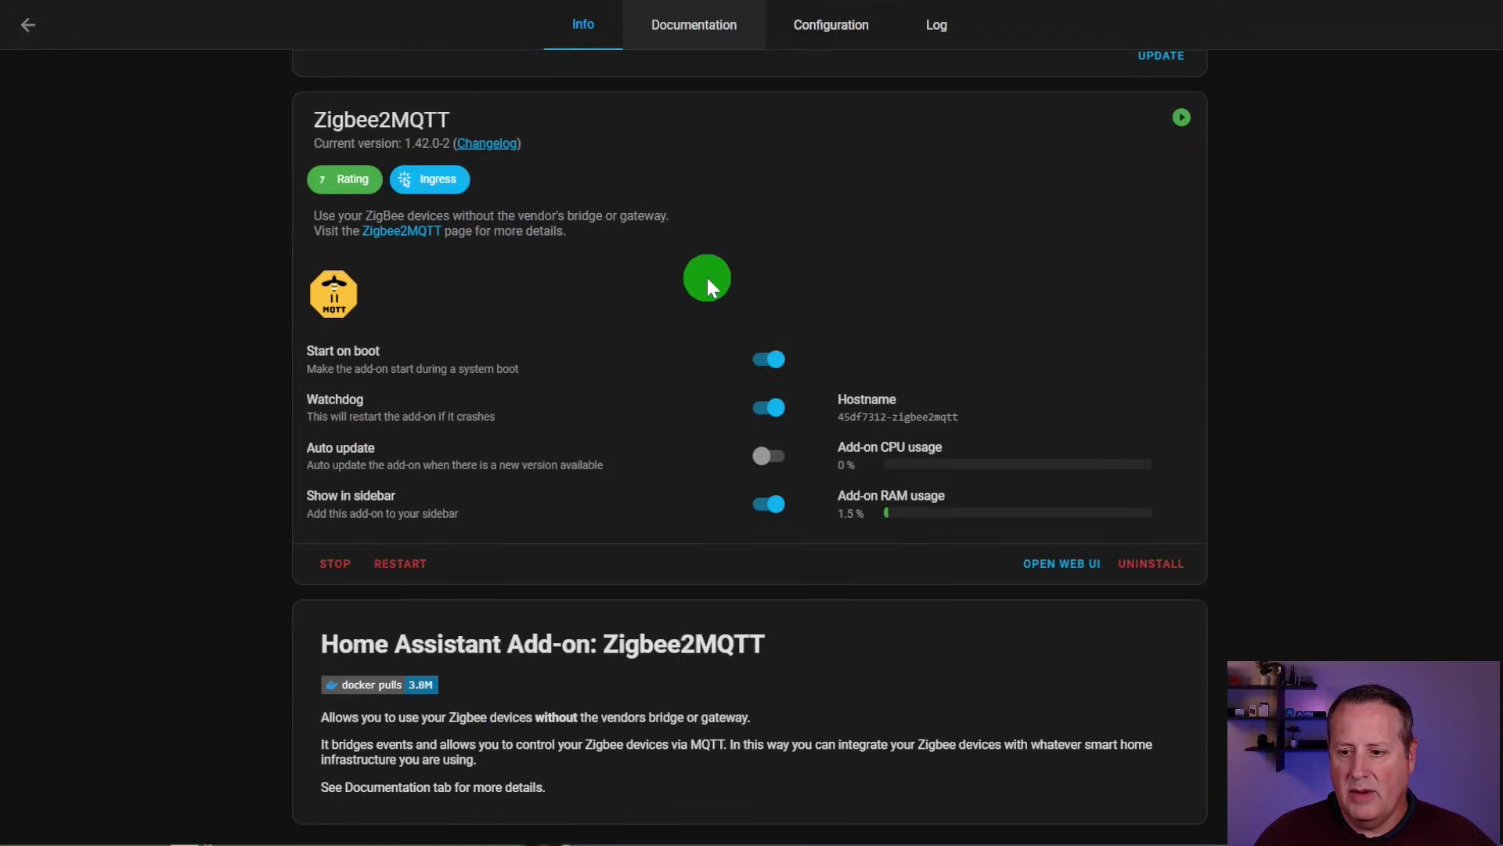
# Open the Zigbee2MQTT web interface and look over the full list of paired devices
pyautogui.click(1045, 560)
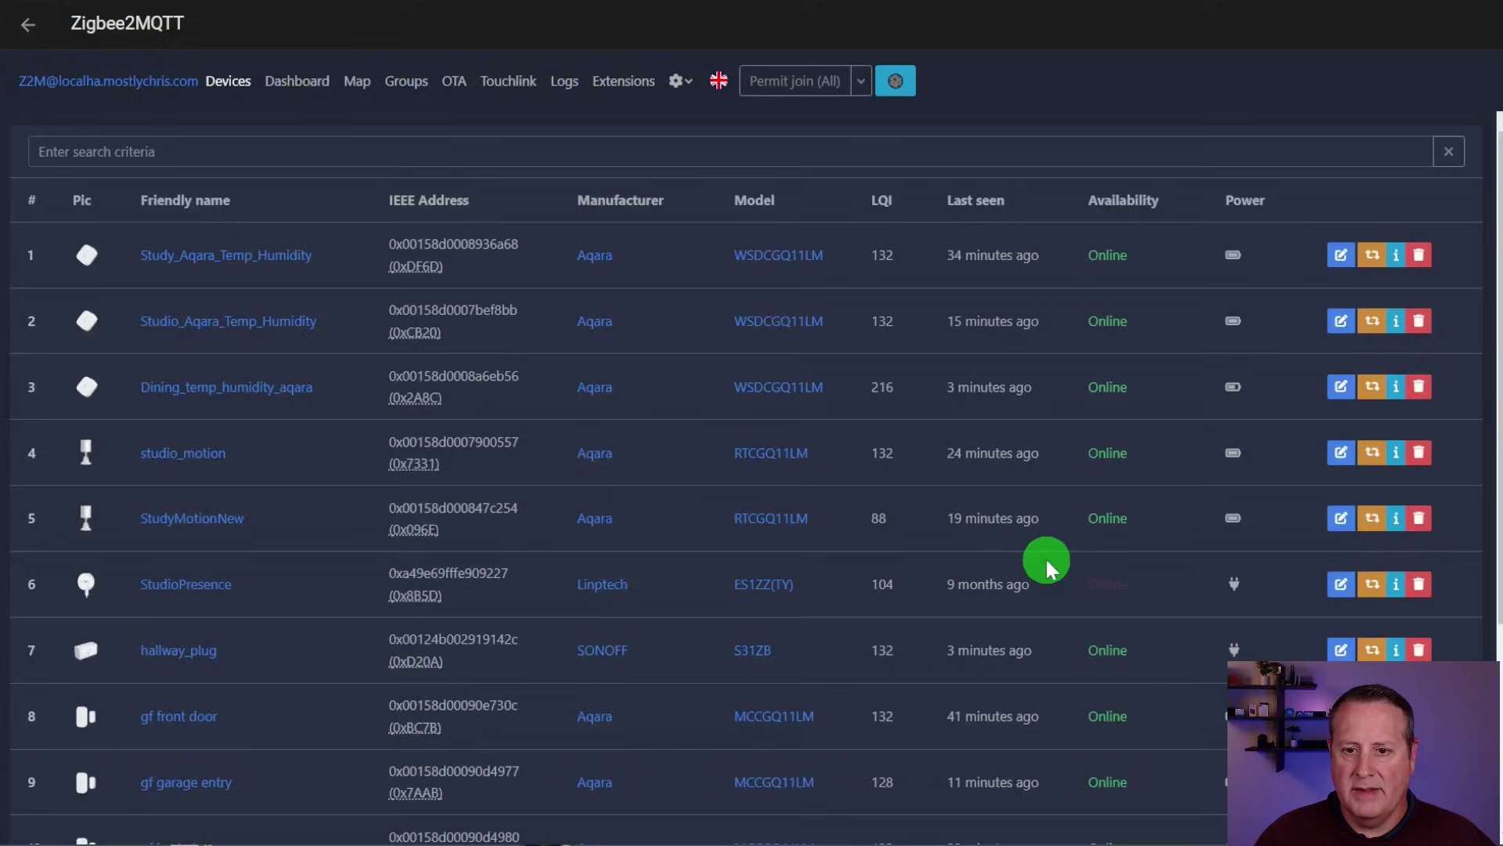
pyautogui.scroll(-4, 354, 356)
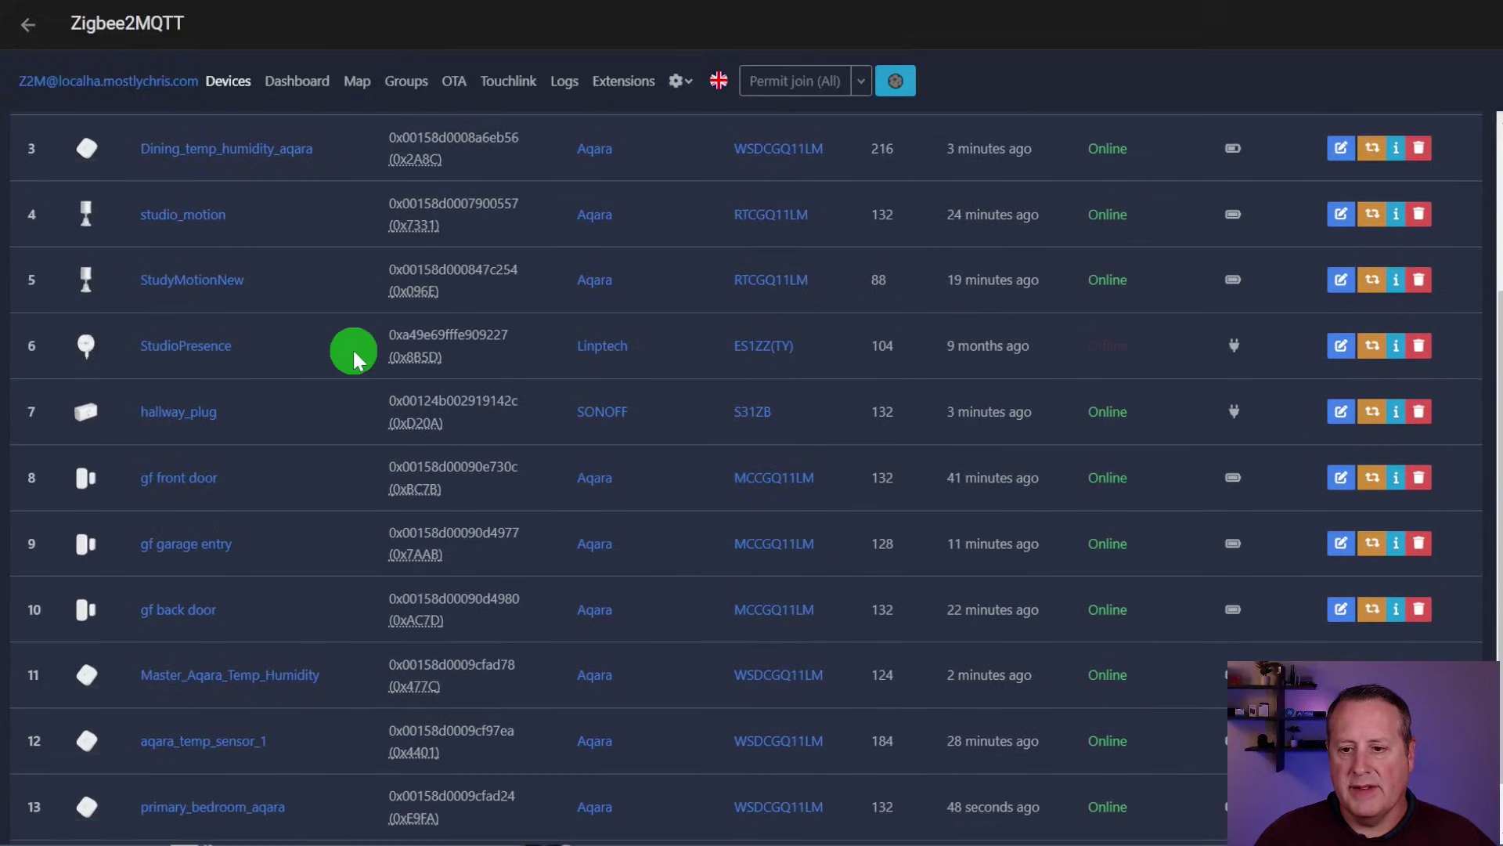
pyautogui.scroll(4, 354, 356)
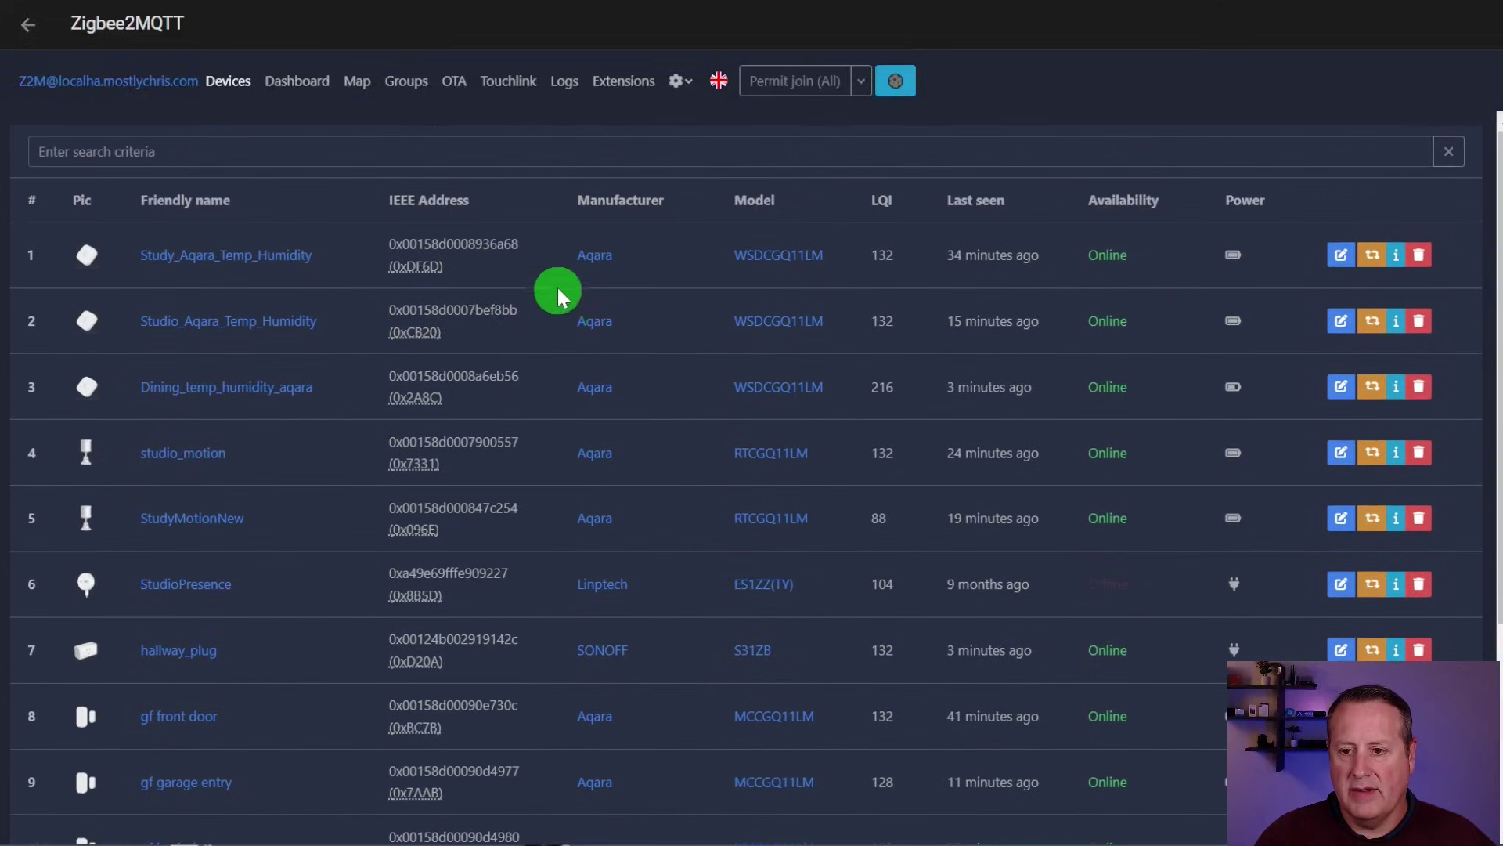
pyautogui.scroll(-3, 655, 278)
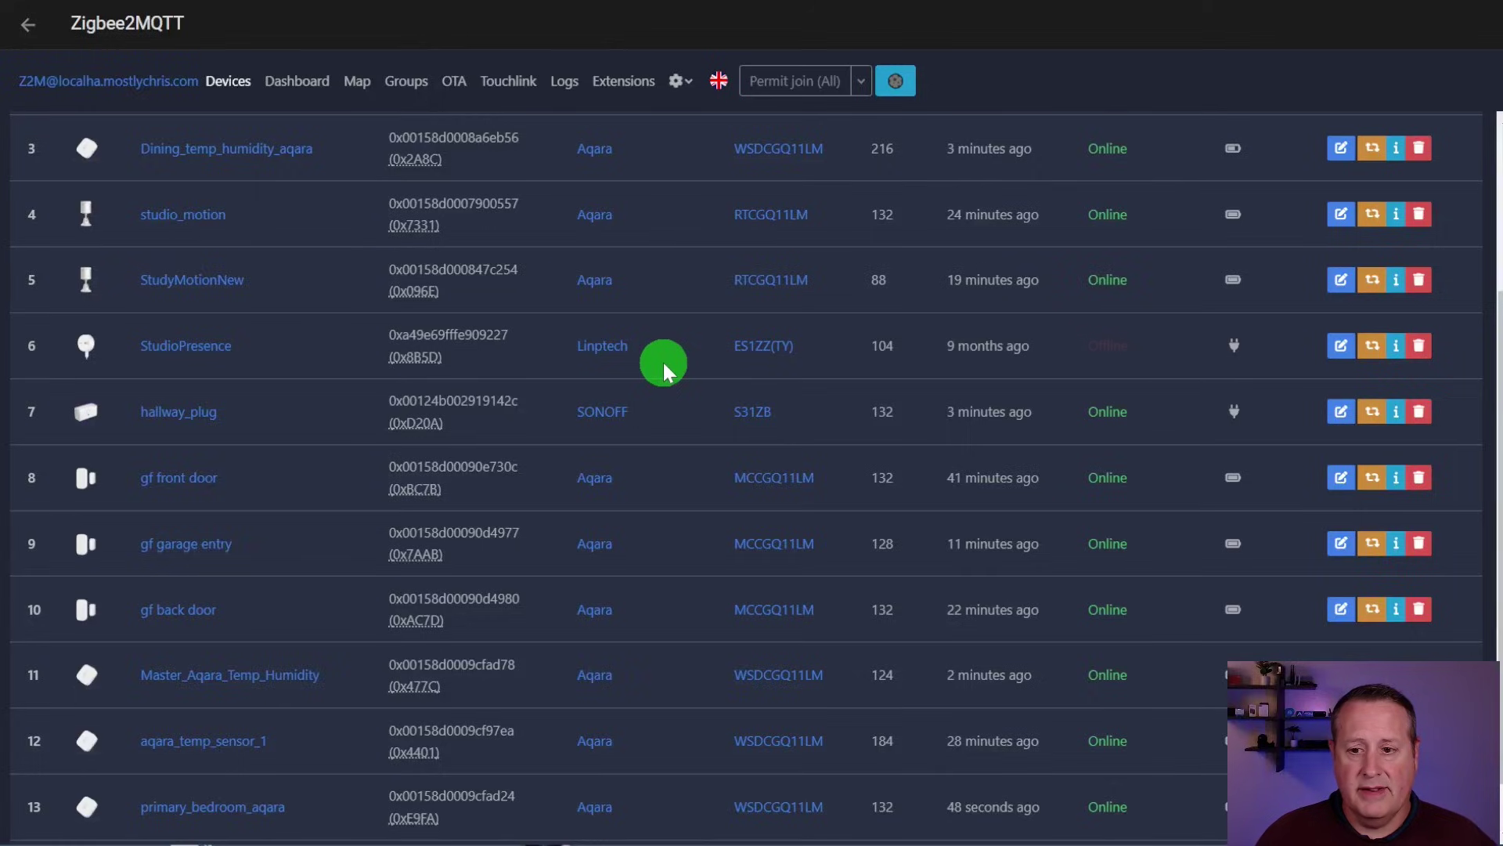
pyautogui.scroll(-1, 663, 367)
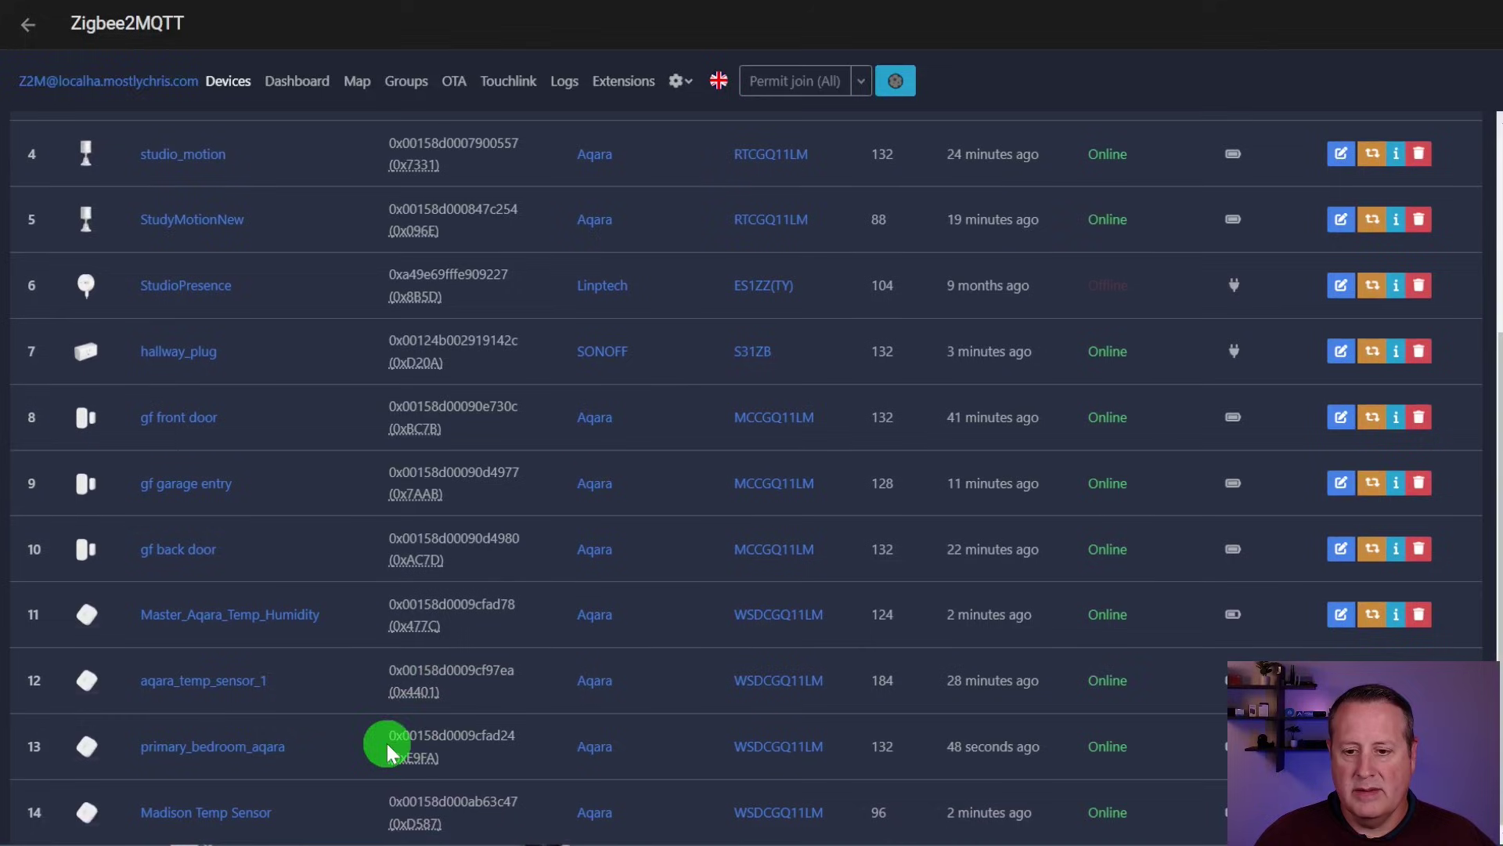
pyautogui.scroll(4, 302, 618)
pyautogui.scroll(-4, 305, 615)
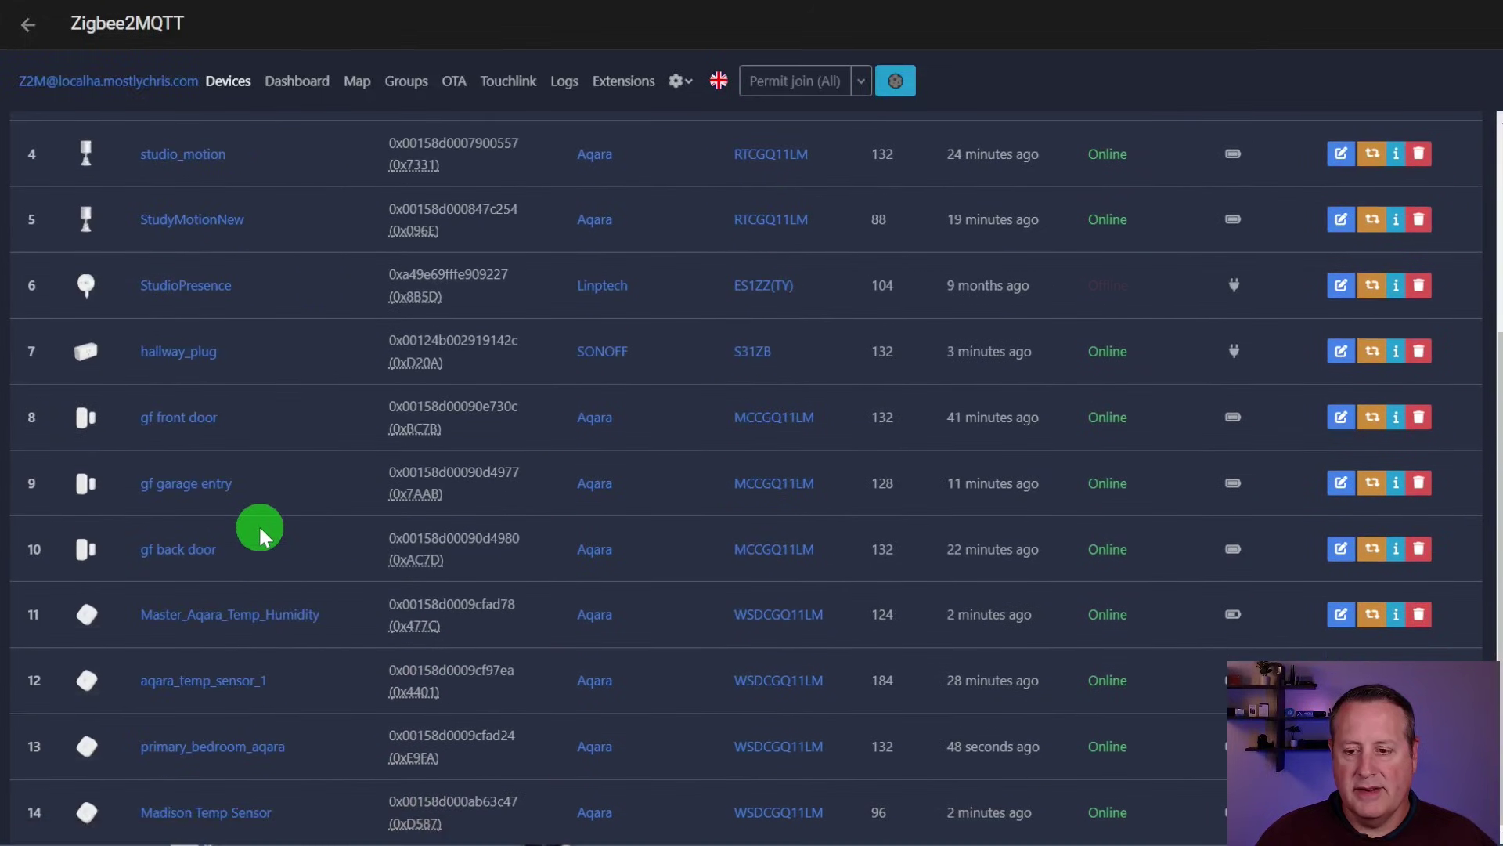
pyautogui.scroll(4, 259, 524)
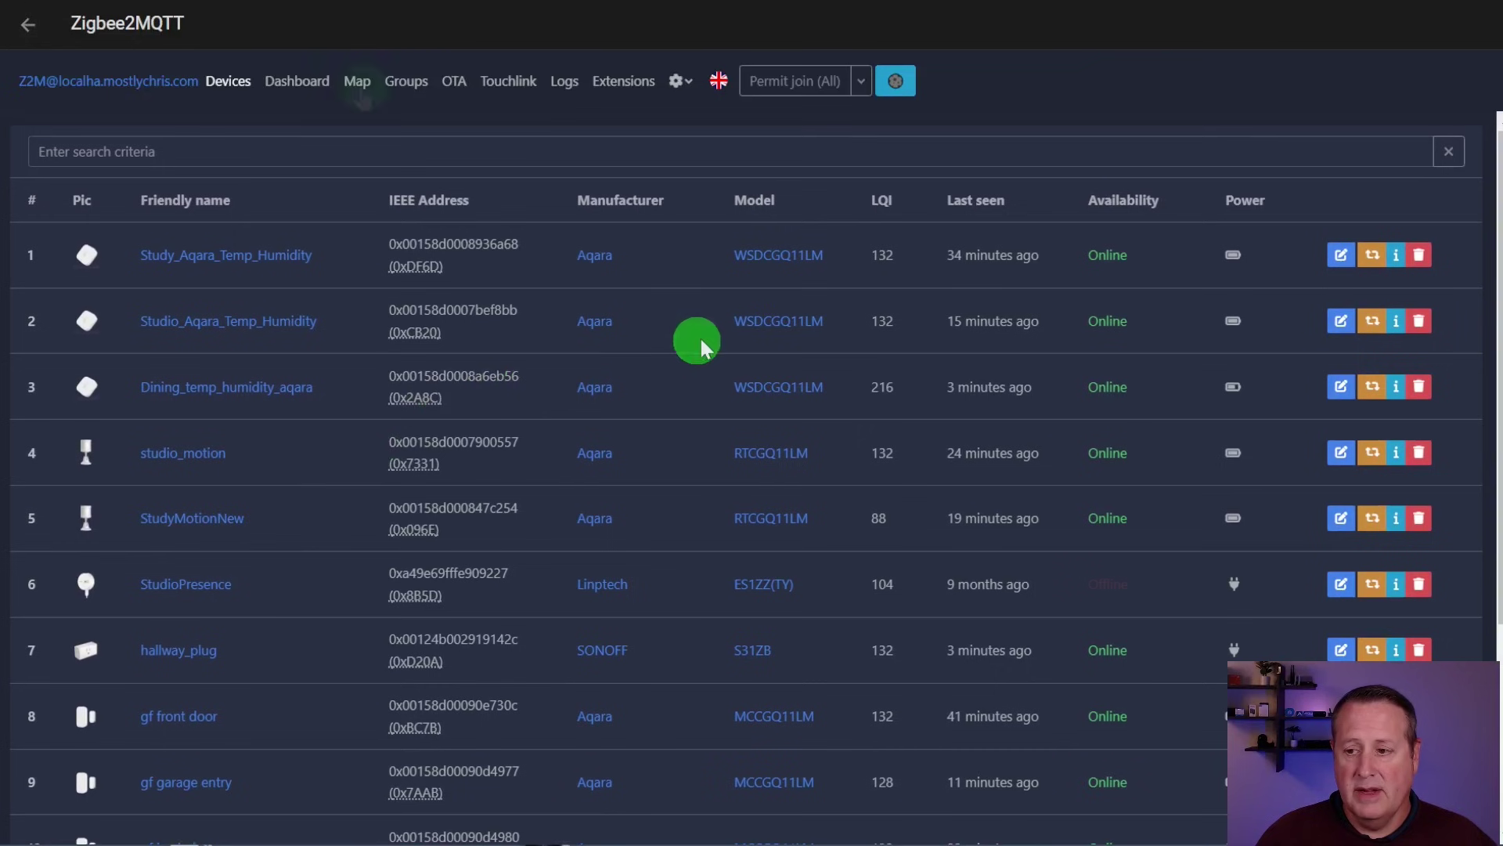
# Load the network map of the Zigbee devices in Zigbee2MQTT
pyautogui.click(357, 81)
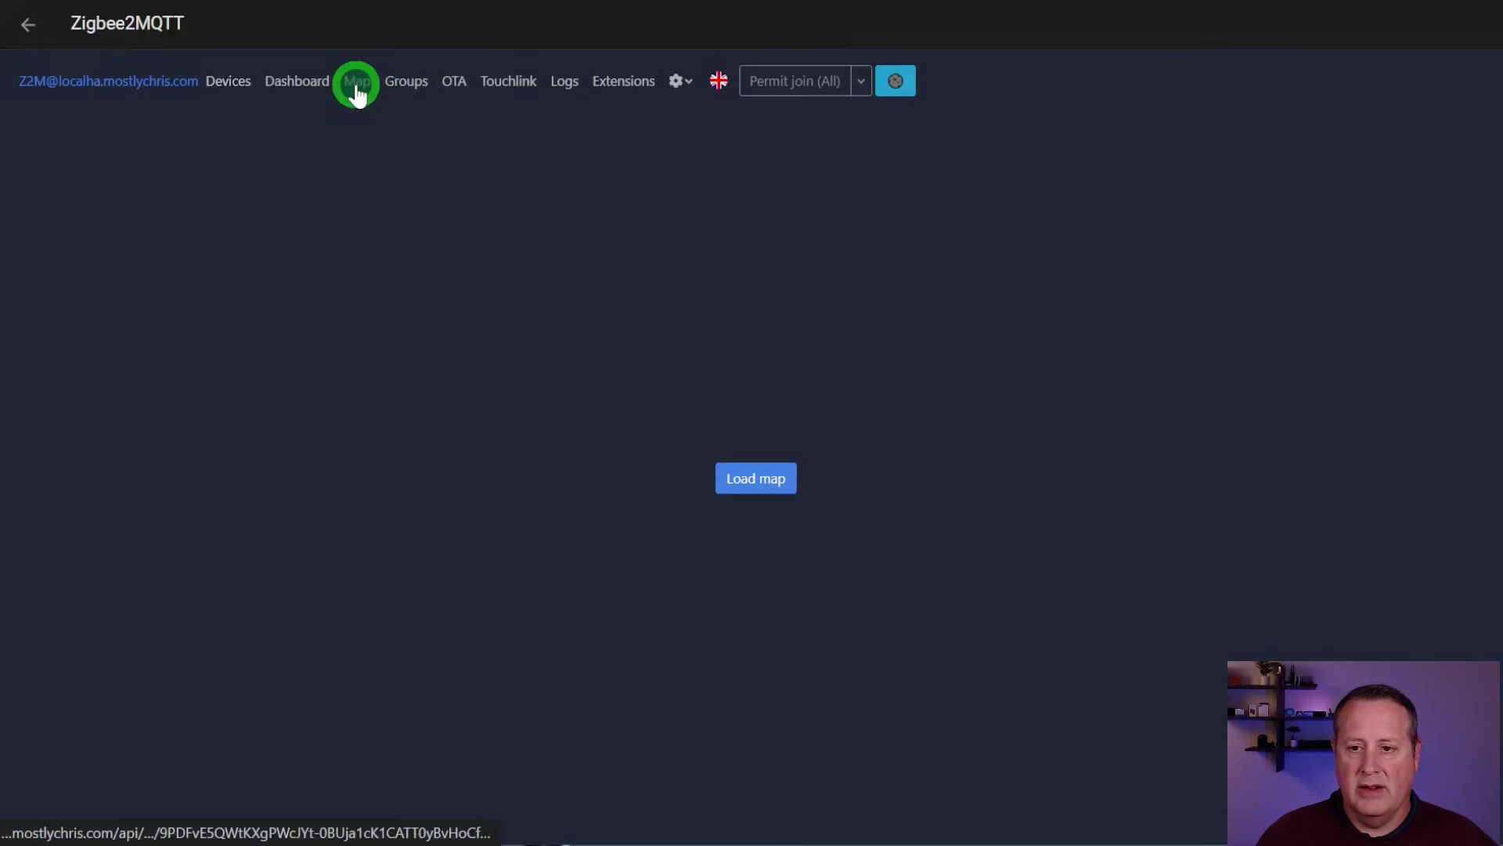
pyautogui.click(742, 487)
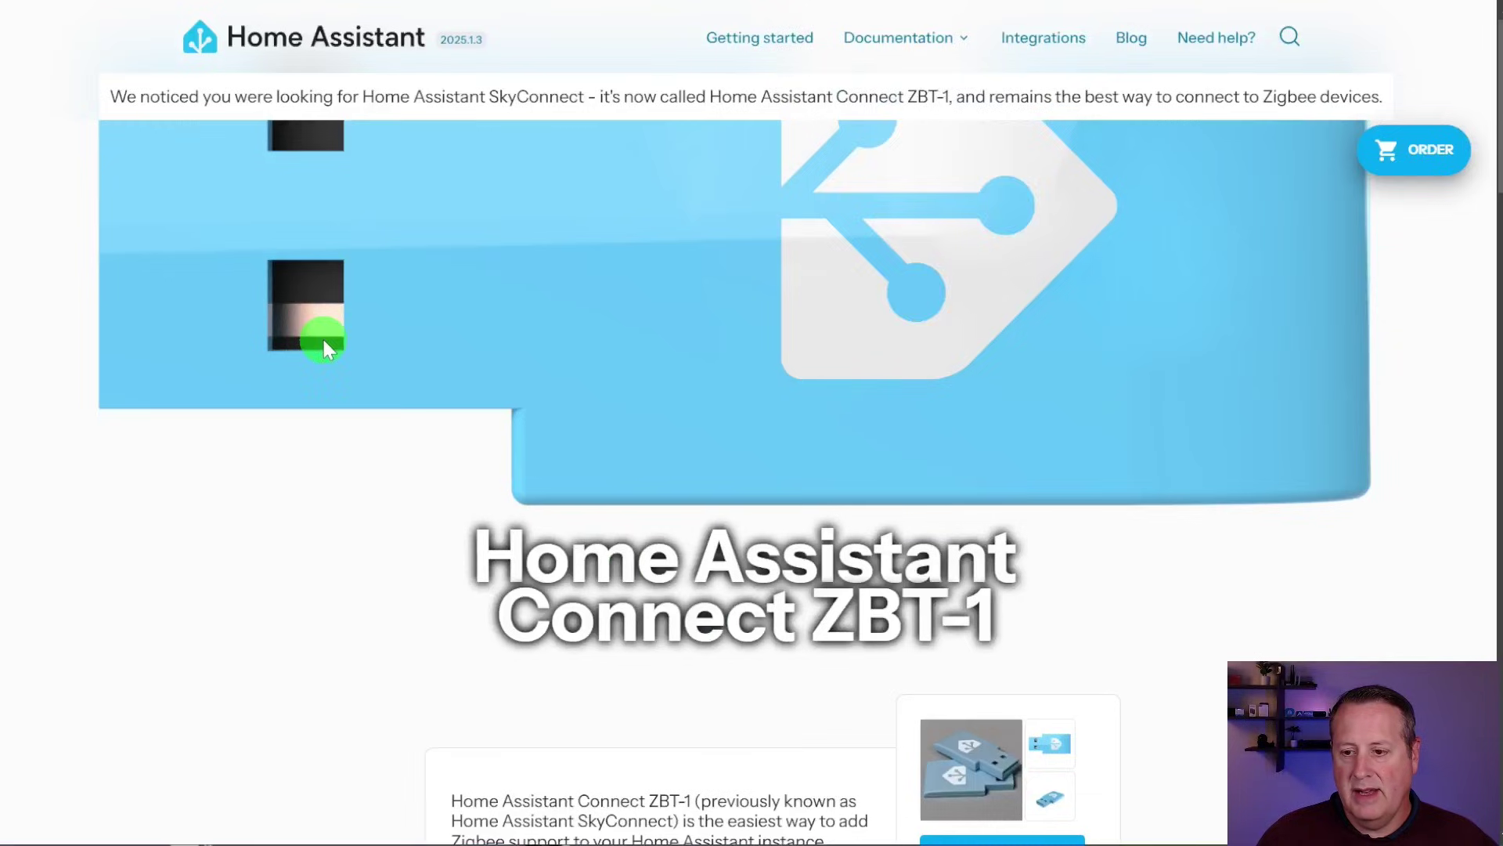
# Read the Home Assistant Connect ZBT-1 product description and its compatibility and range highlights
pyautogui.scroll(-3, 322, 336)
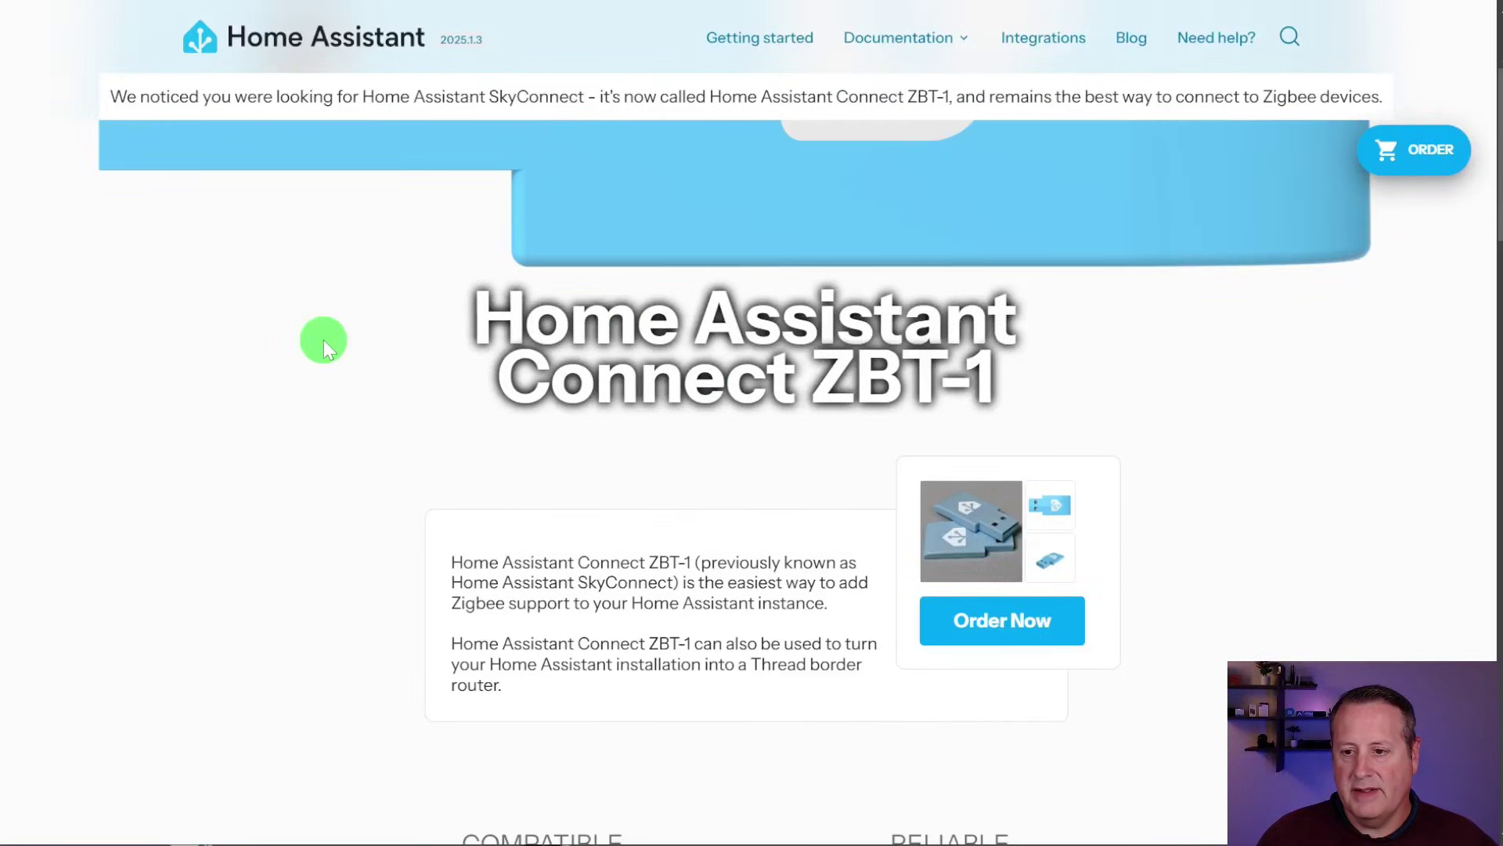
pyautogui.scroll(-2, 378, 454)
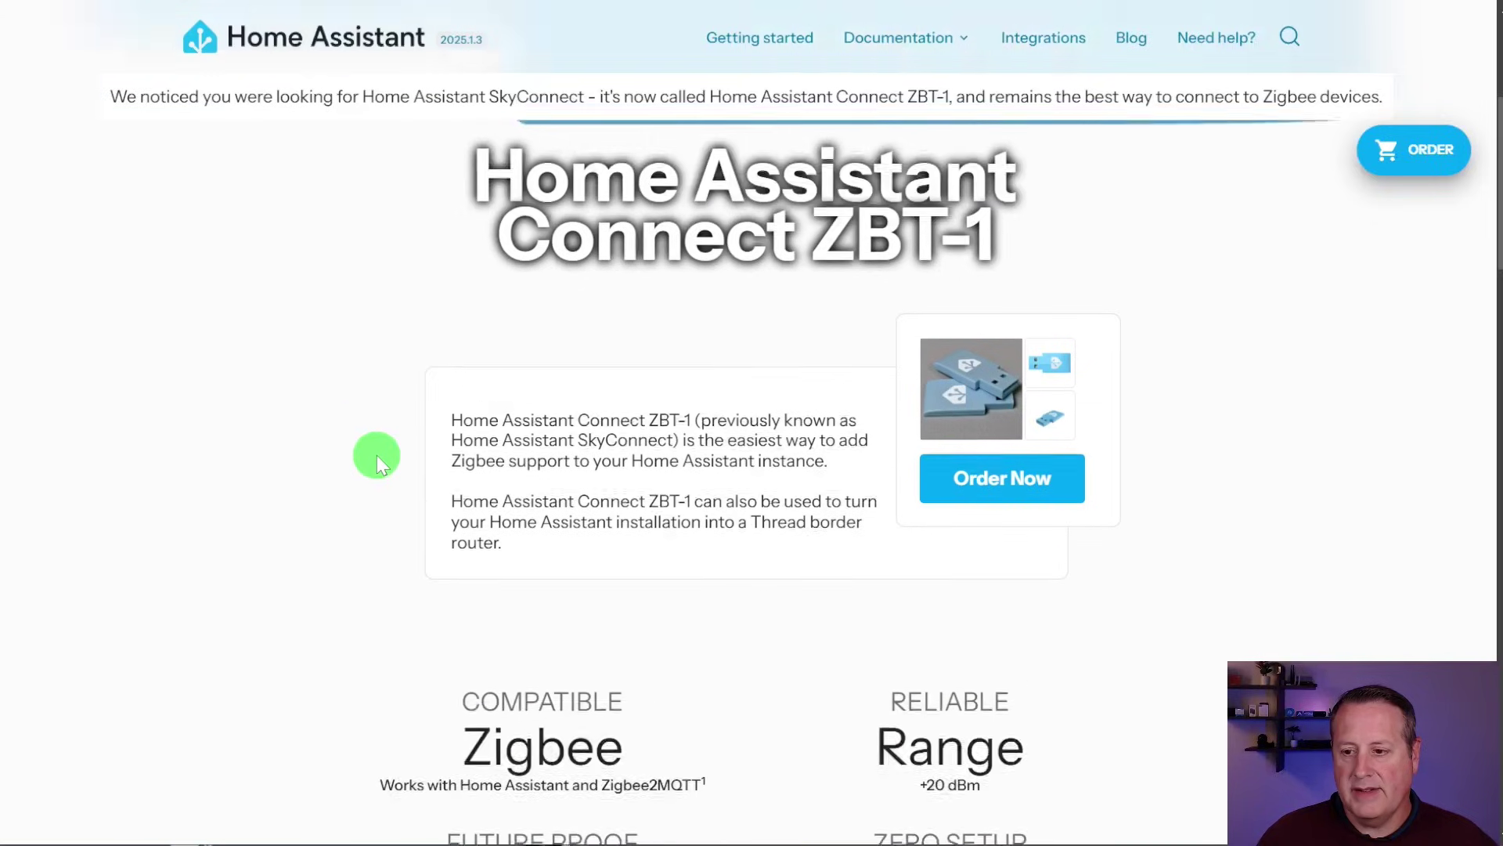
pyautogui.scroll(3, 377, 454)
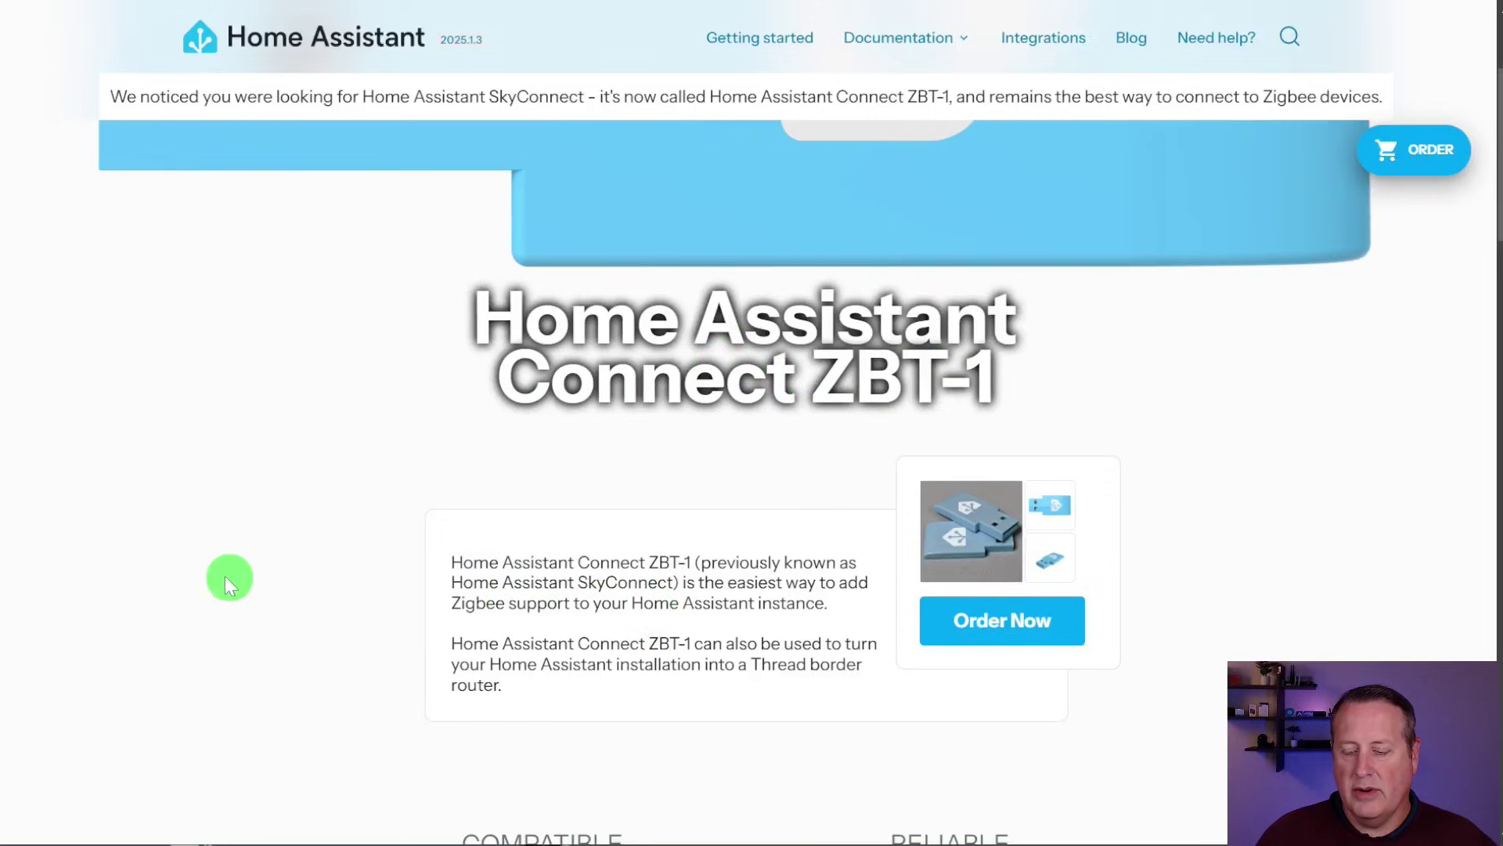
pyautogui.scroll(-3, 222, 584)
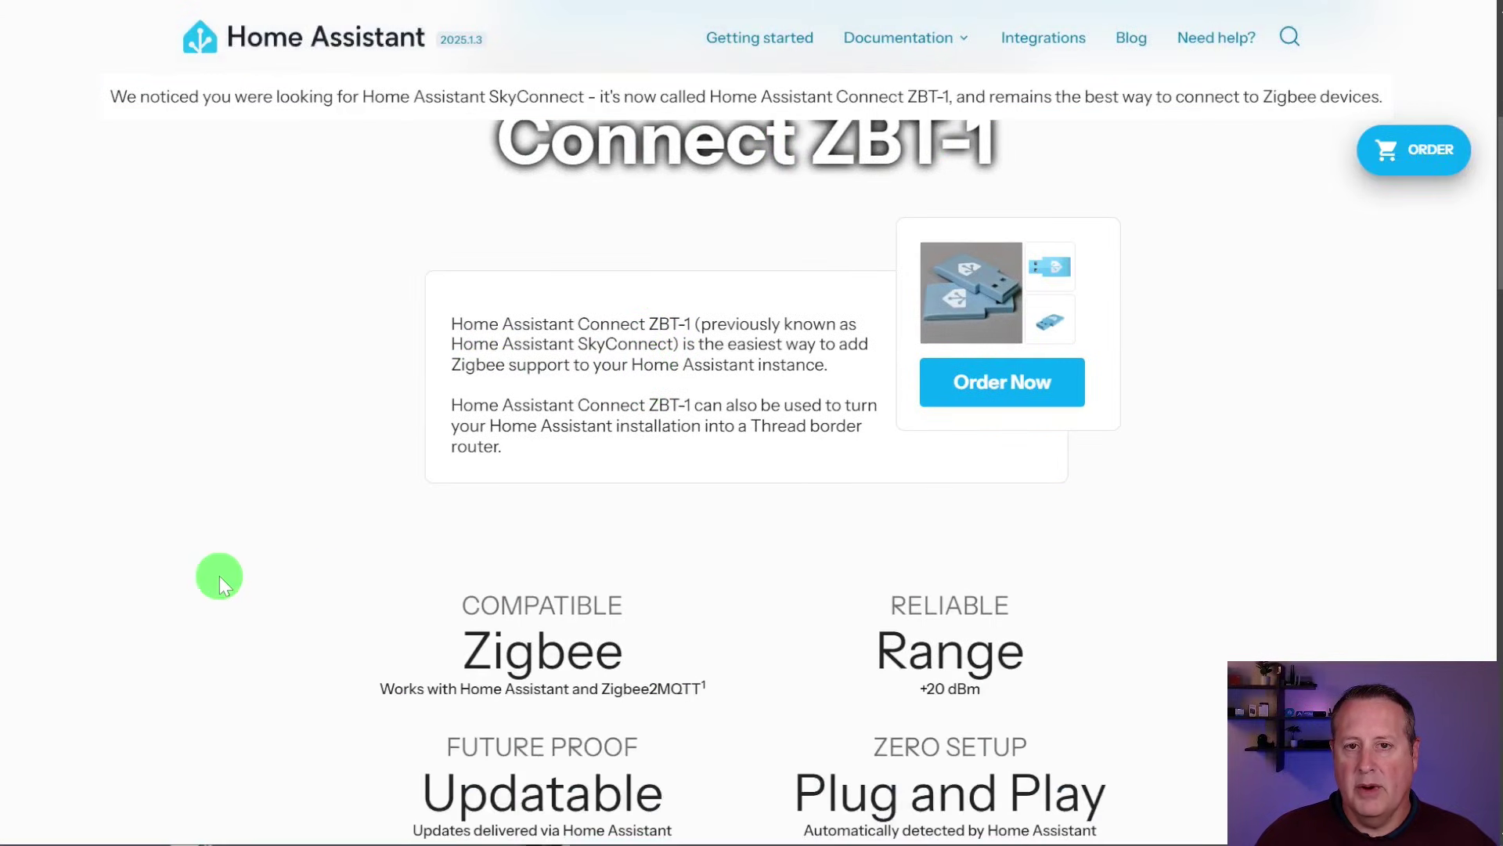
pyautogui.scroll(3, 218, 578)
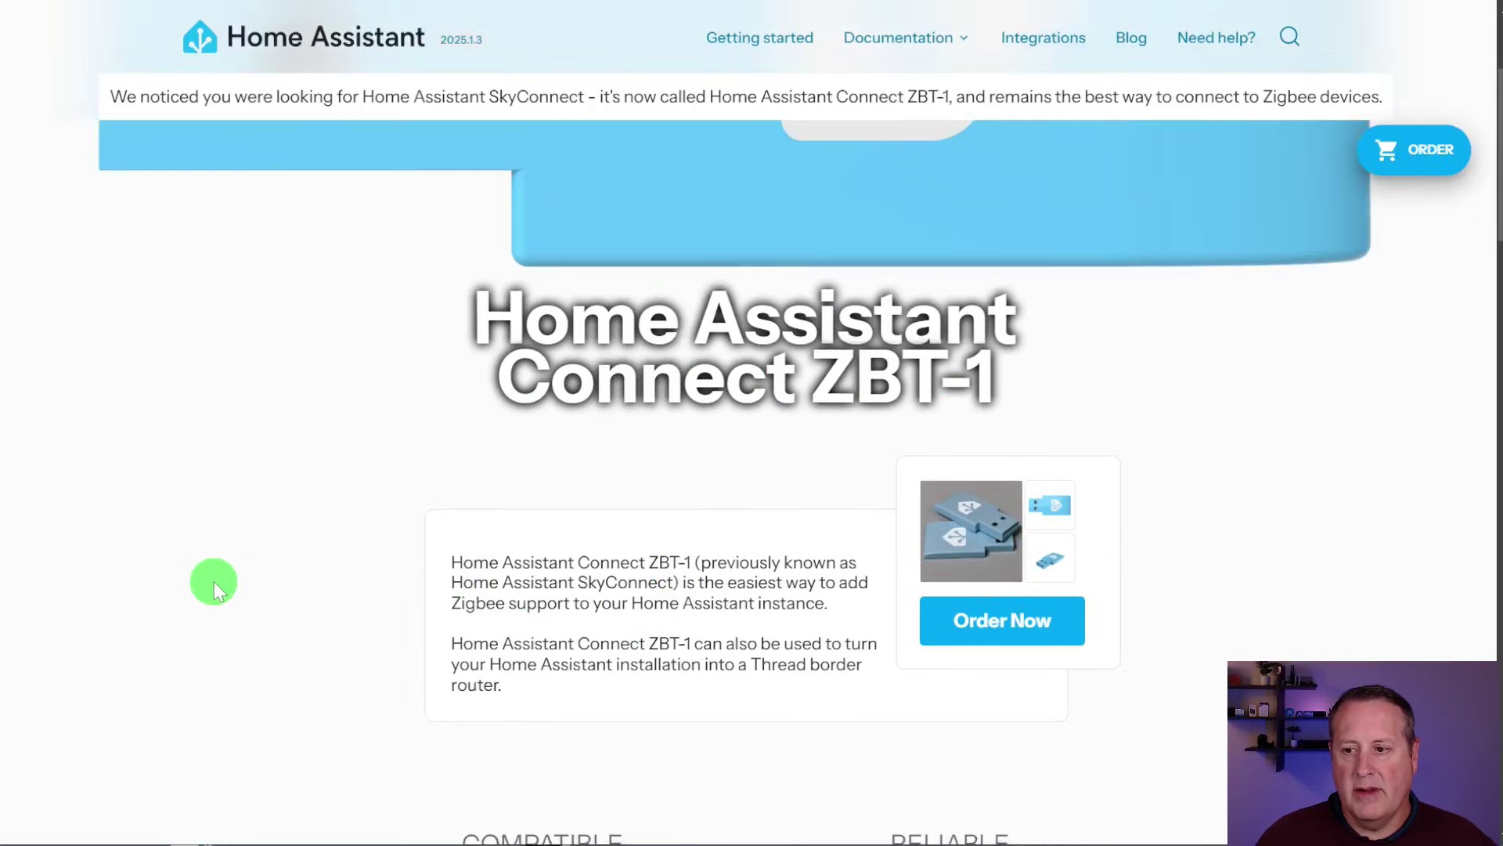
# Read the Home Assistant Connect ZBT-1 product page from its feature highlights down to the specifications
pyautogui.scroll(-3, 362, 503)
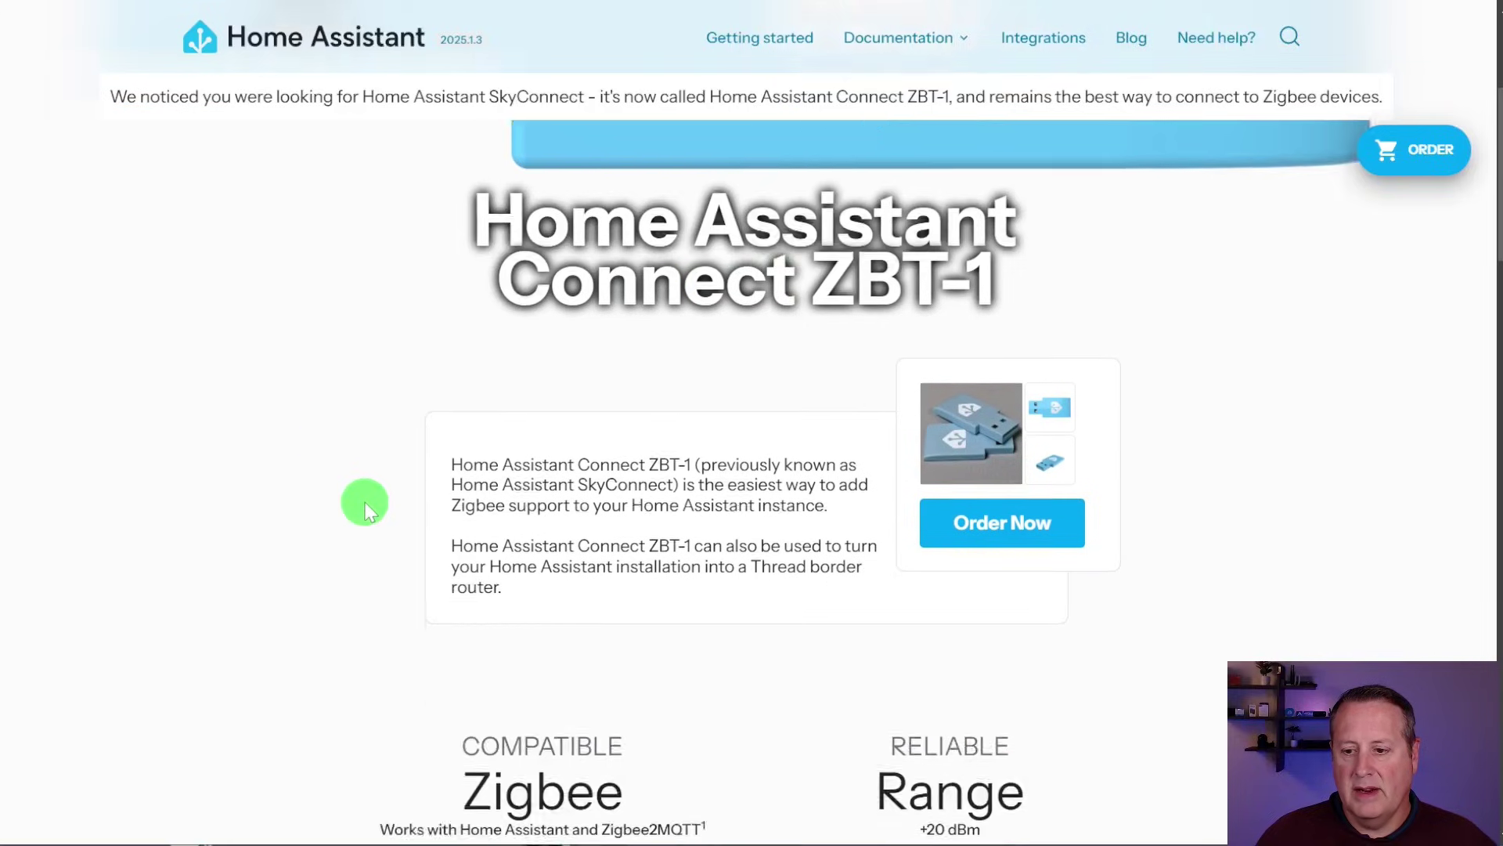
pyautogui.scroll(3, 805, 363)
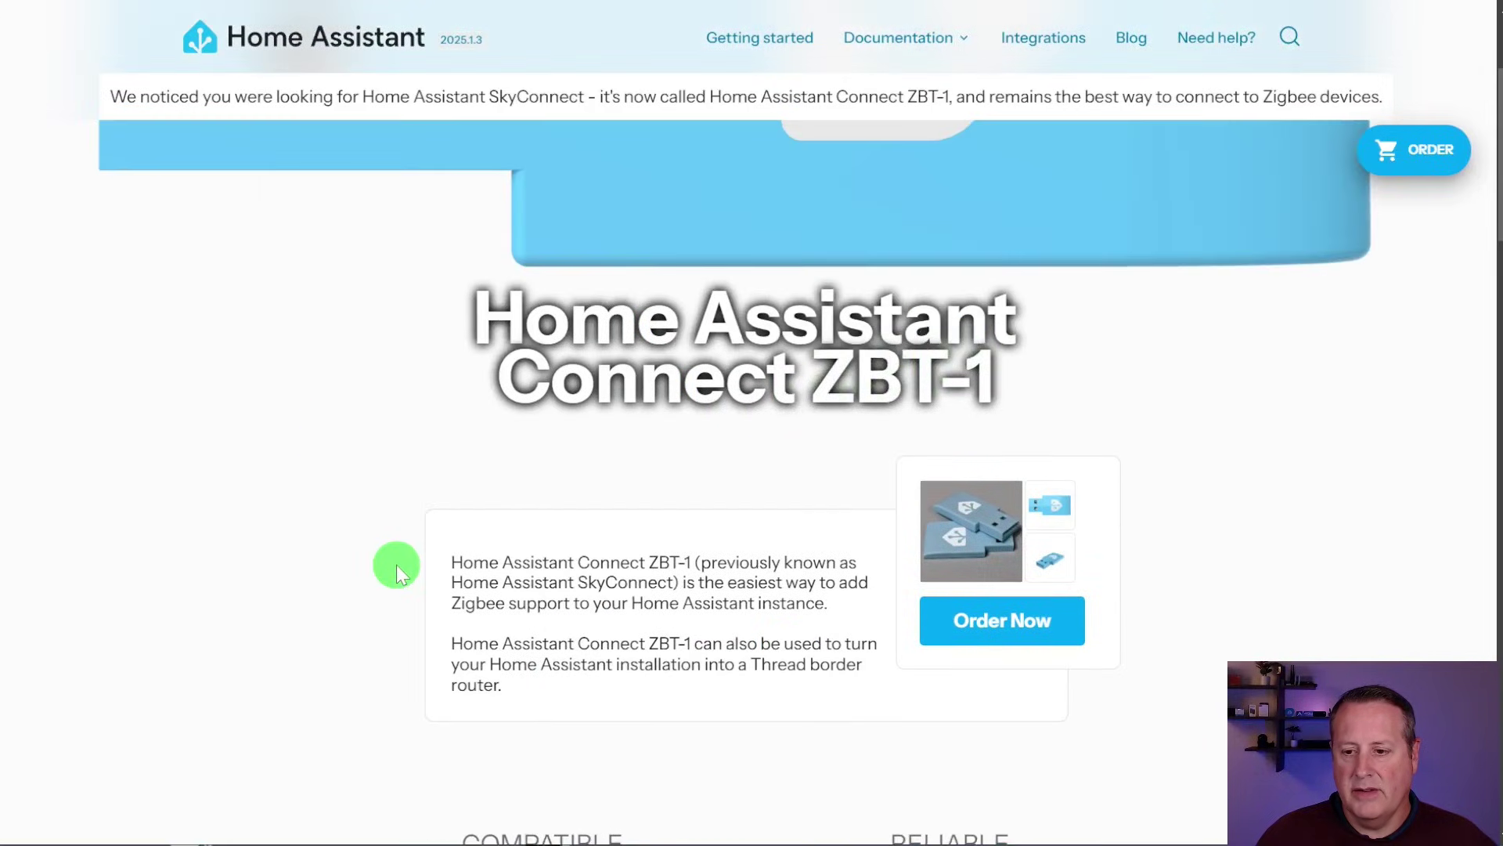
pyautogui.scroll(-3, 396, 565)
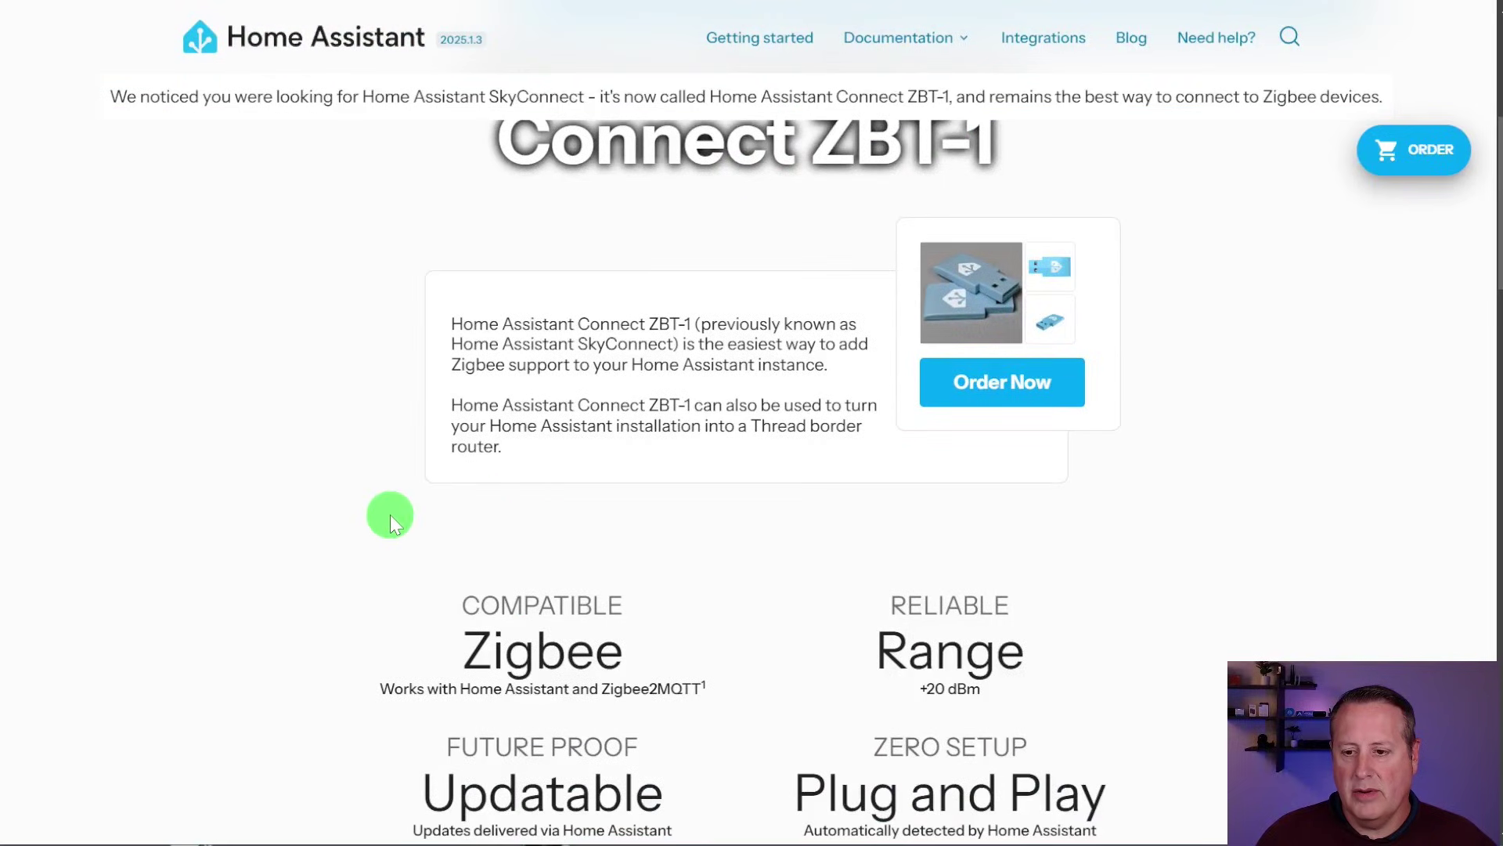
pyautogui.scroll(-3, 390, 516)
pyautogui.scroll(-13, 397, 510)
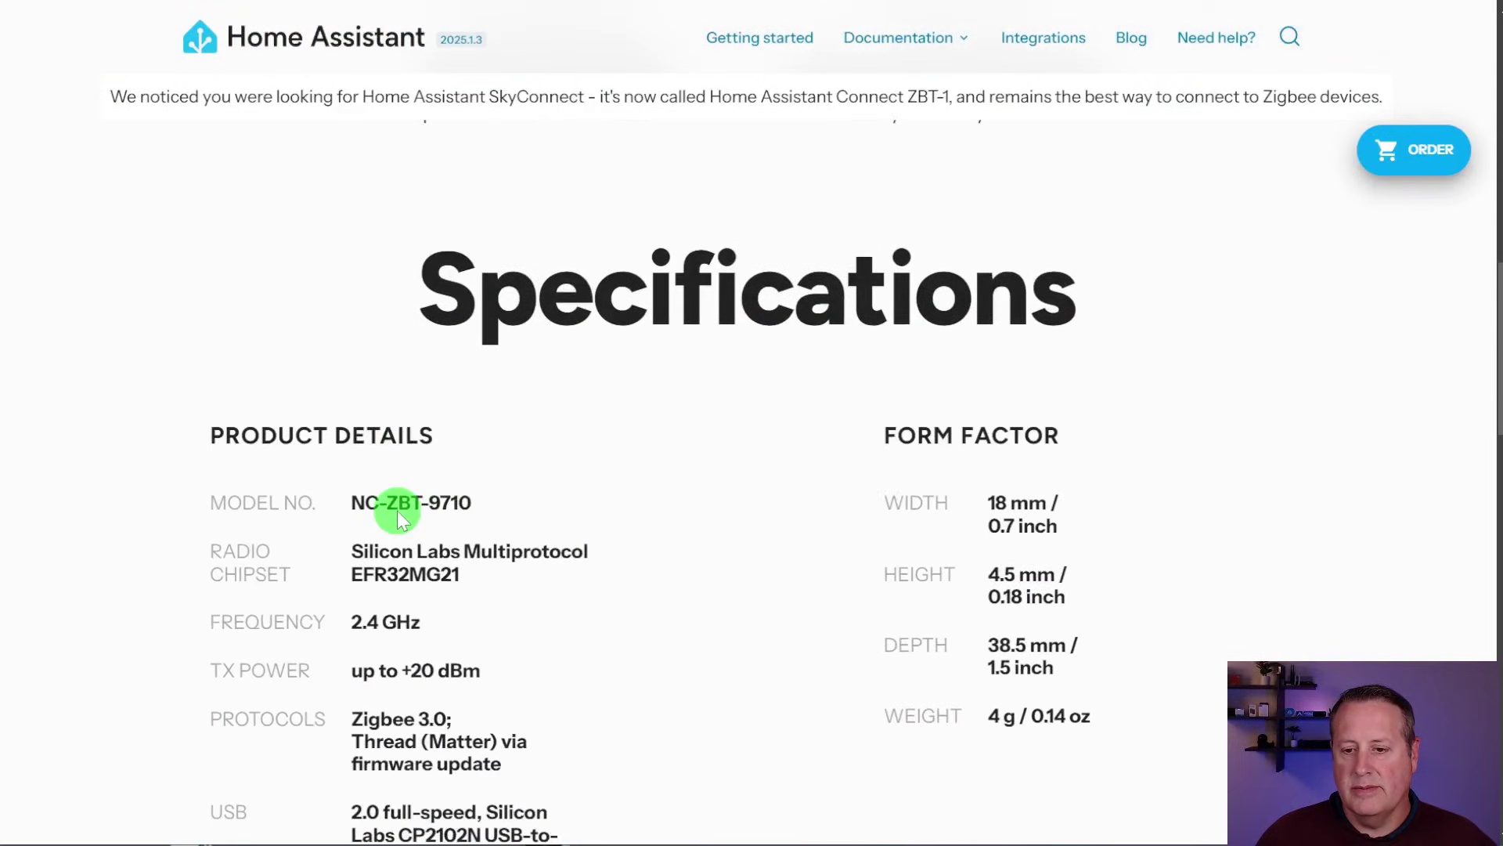
pyautogui.scroll(4, 397, 510)
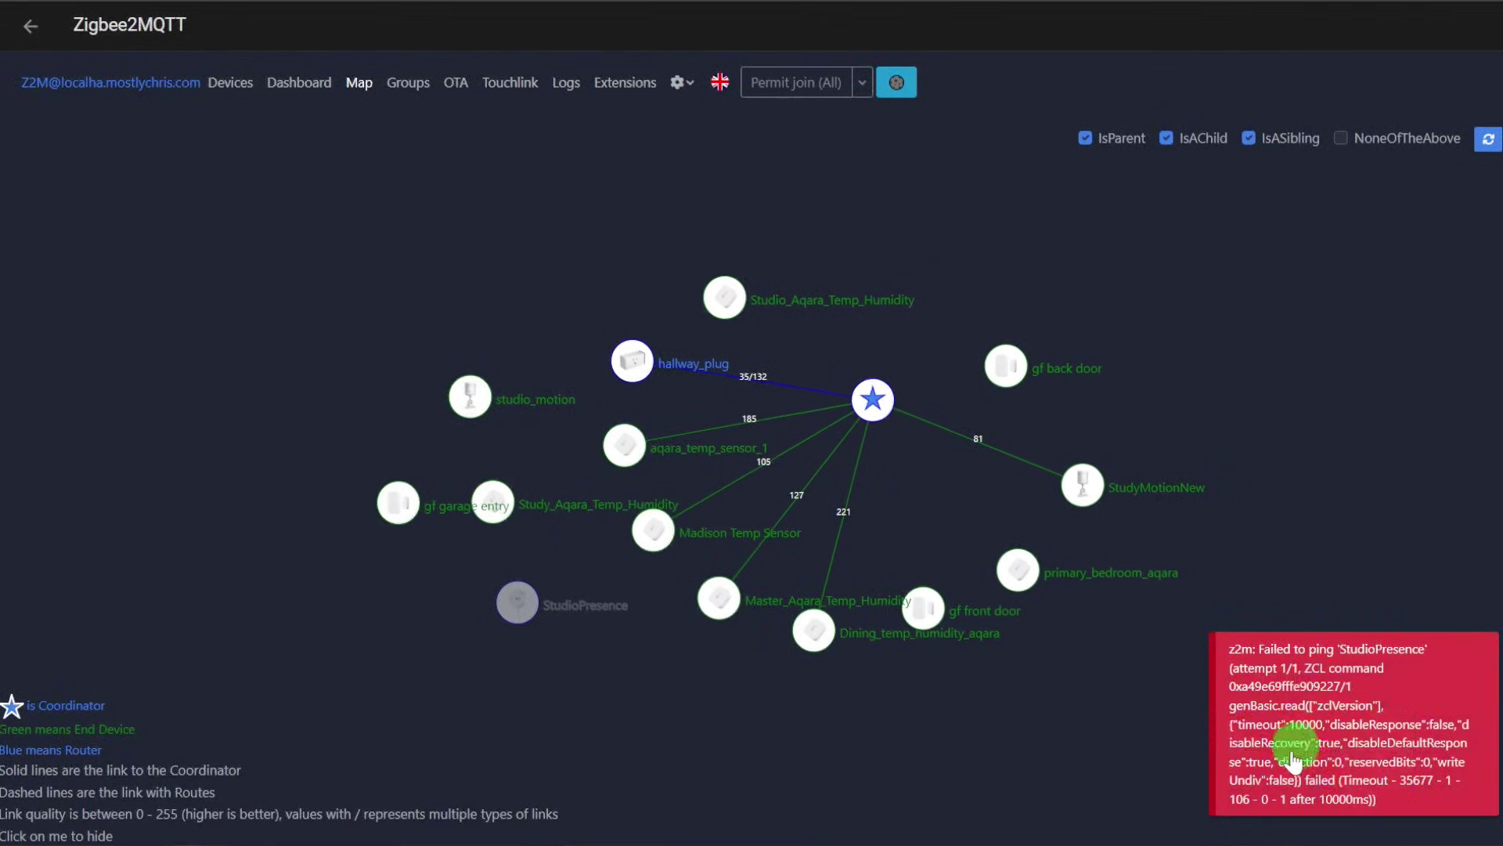
# Dismiss the StudioPresence notification on the Zigbee2MQTT map and look over the Mosquitto broker add-on's repository page
pyautogui.click(1374, 713)
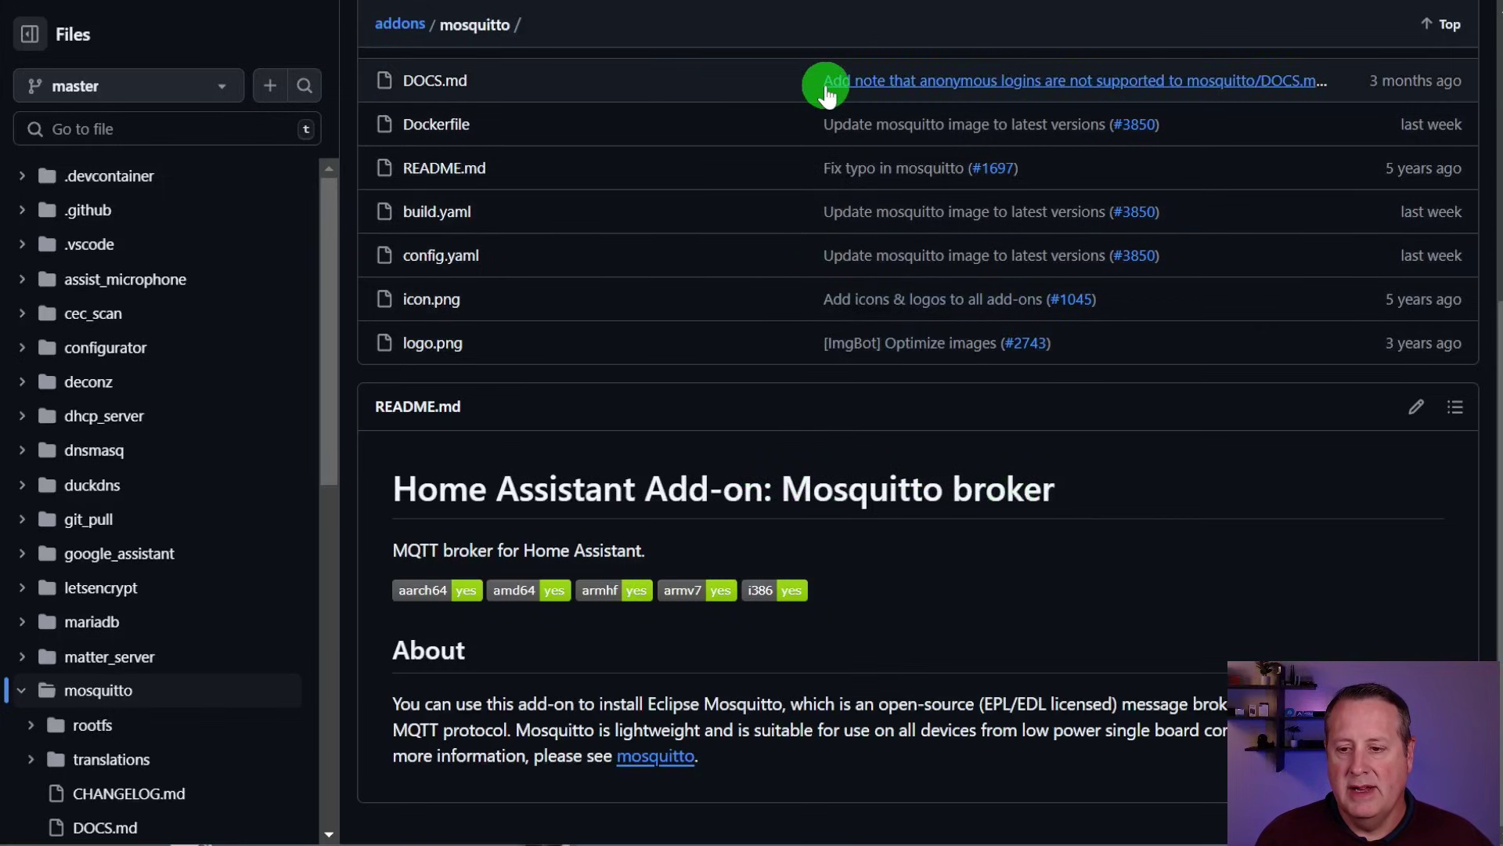
pyautogui.scroll(5, 826, 94)
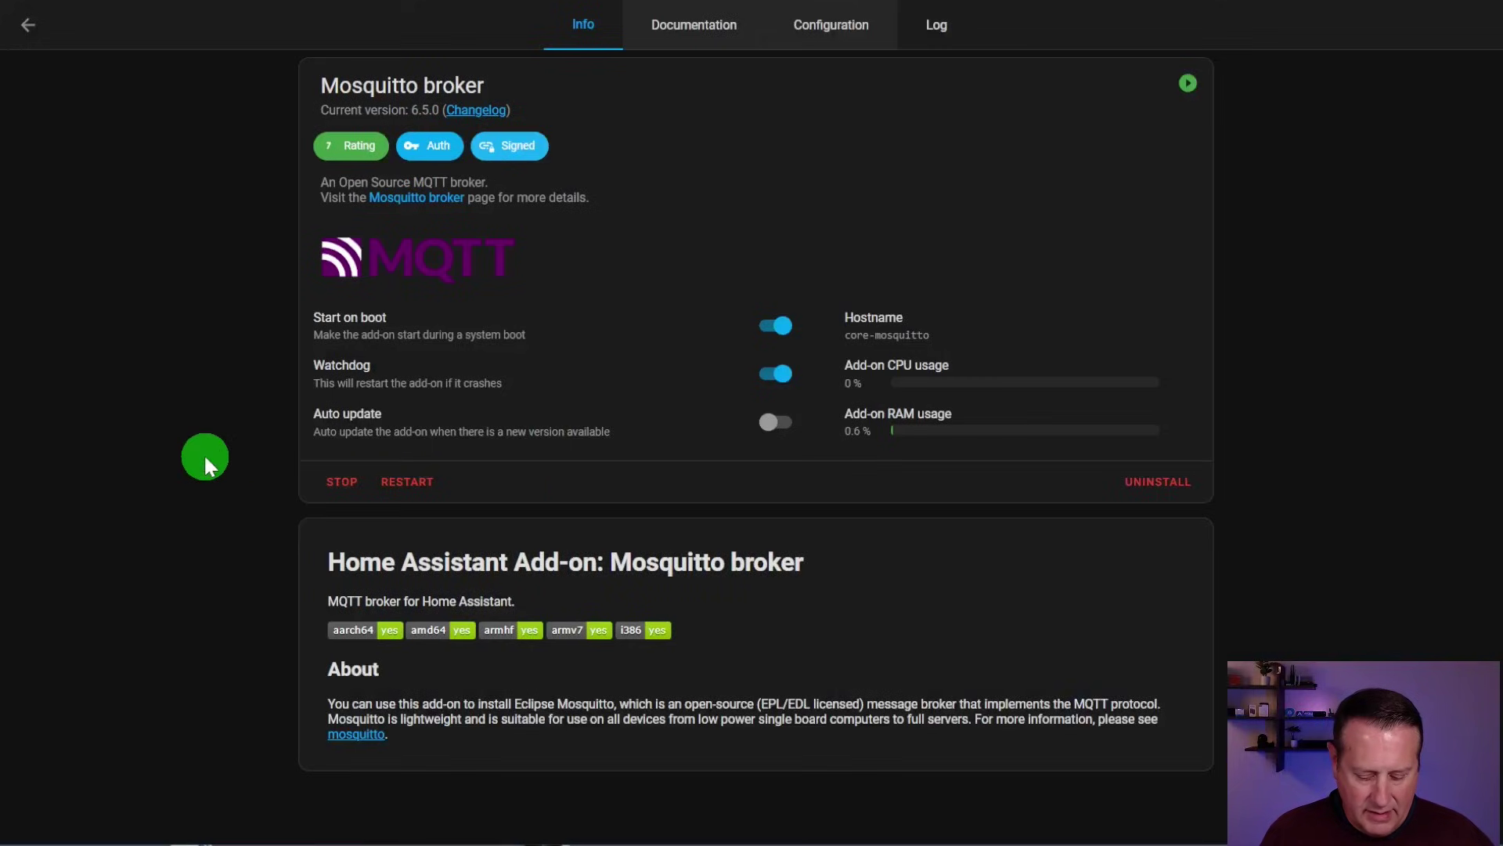
# Go to the Home Assistant integrations page and open the MQTT integration's configuration
pyautogui.write('cint')
pyautogui.press('Down')
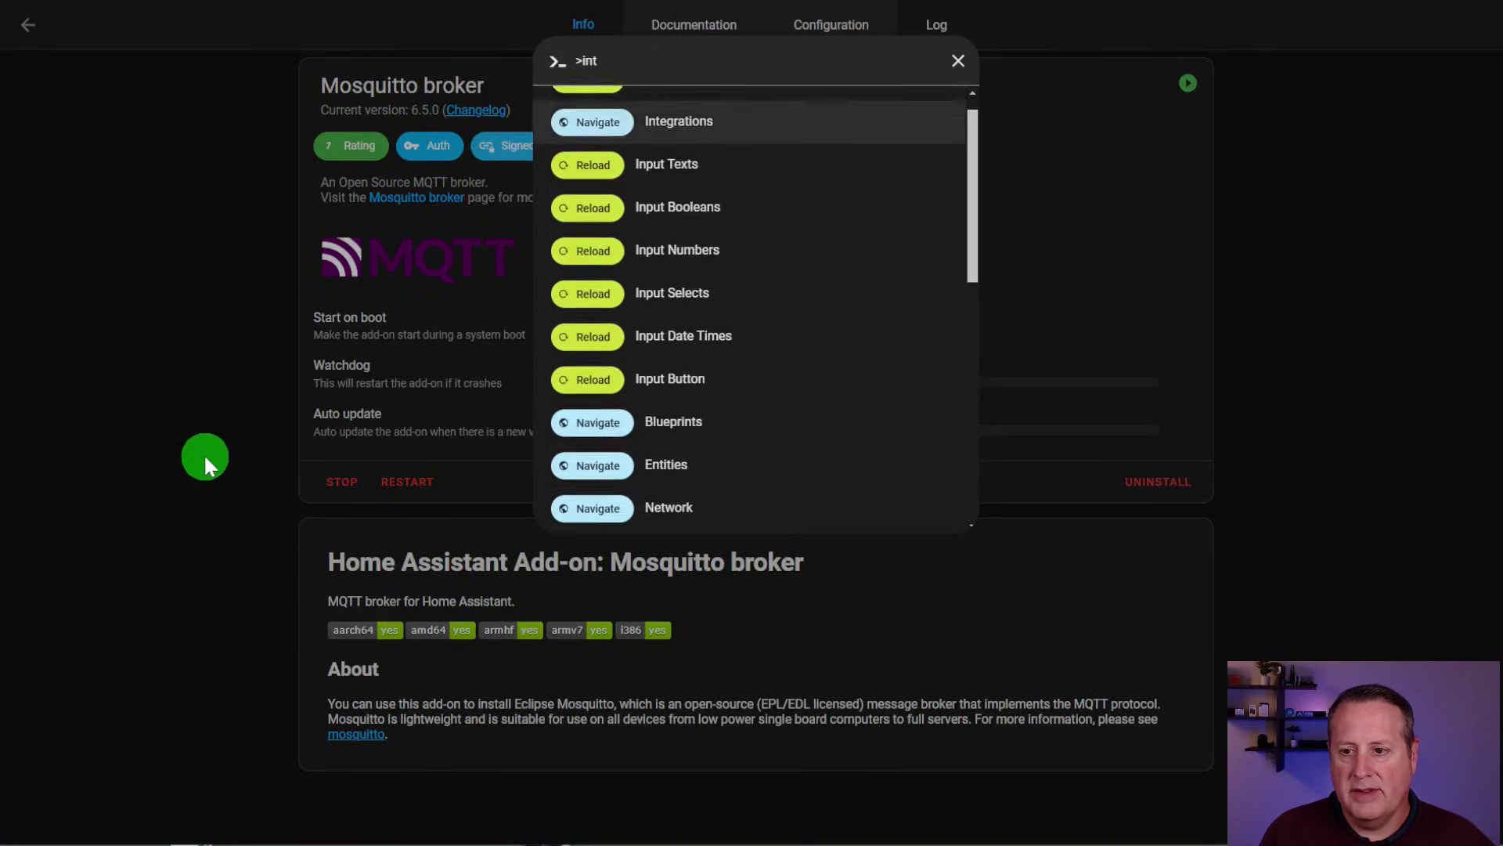
pyautogui.press('Return')
pyautogui.scroll(-6, 516, 276)
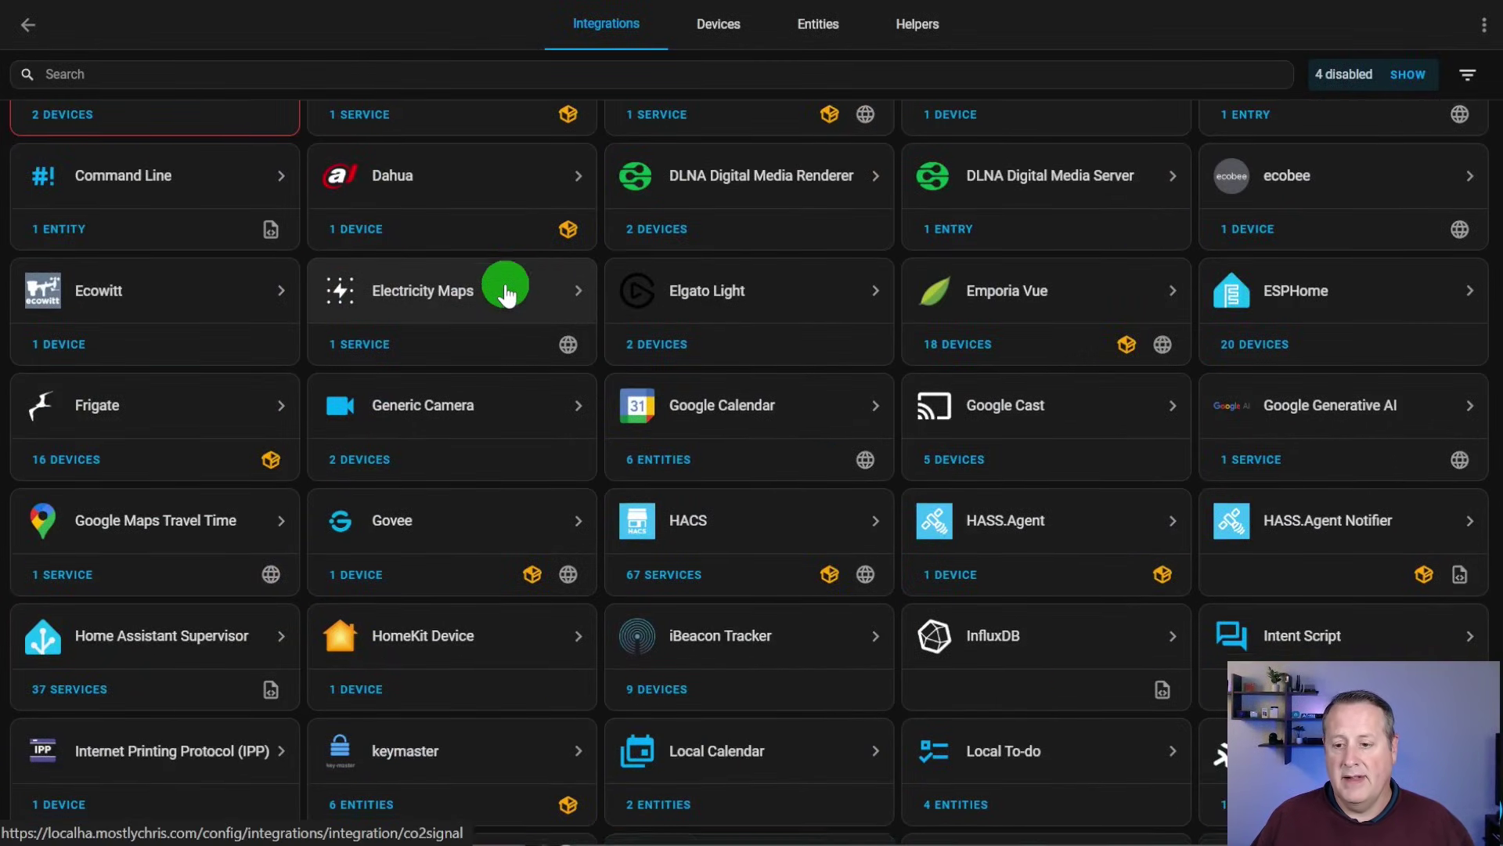
pyautogui.scroll(-6, 530, 276)
pyautogui.scroll(-3, 905, 465)
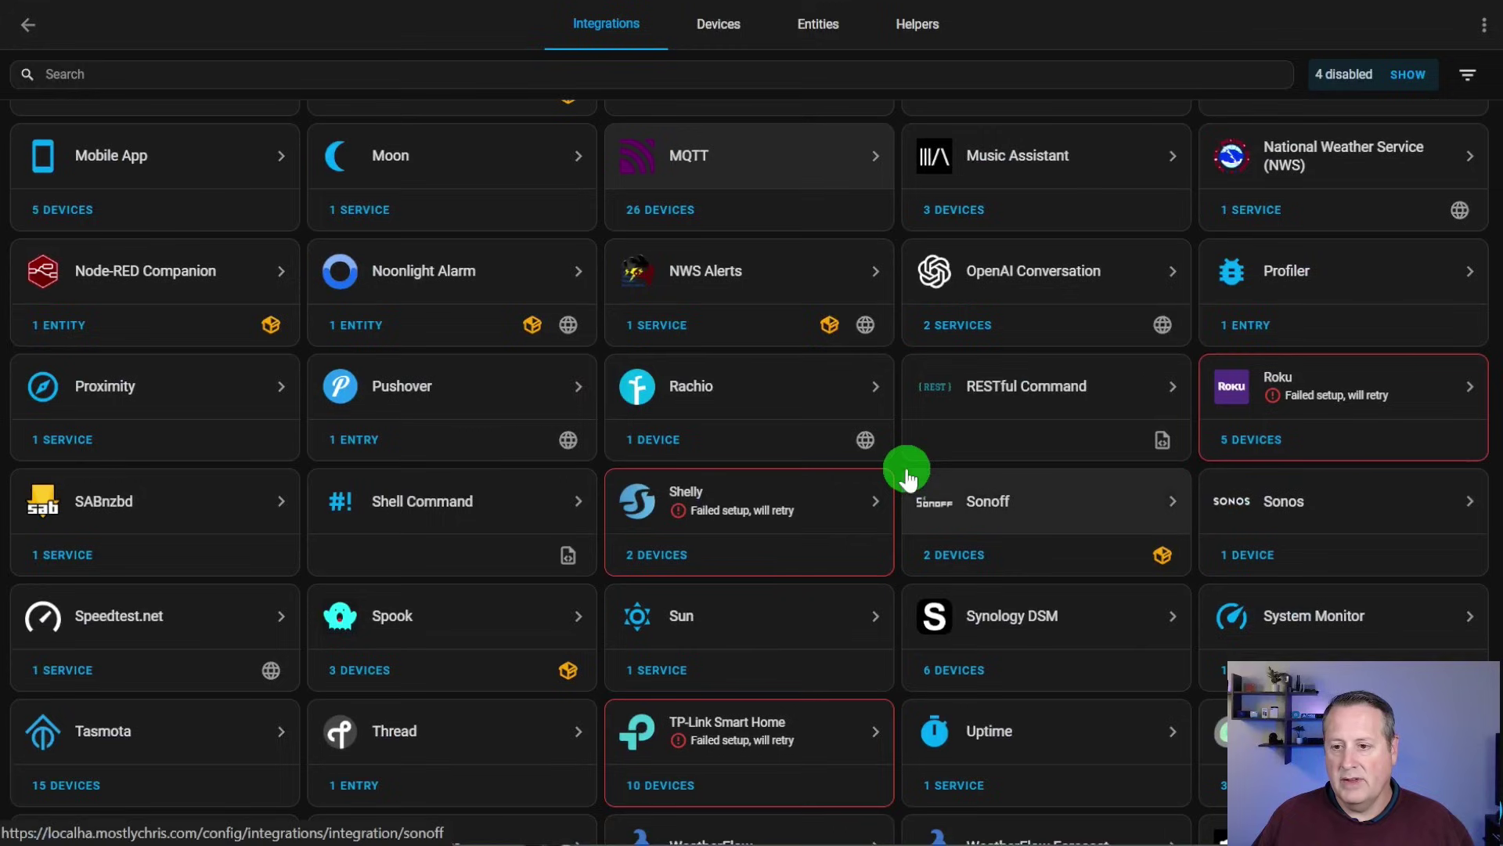
pyautogui.scroll(3, 906, 470)
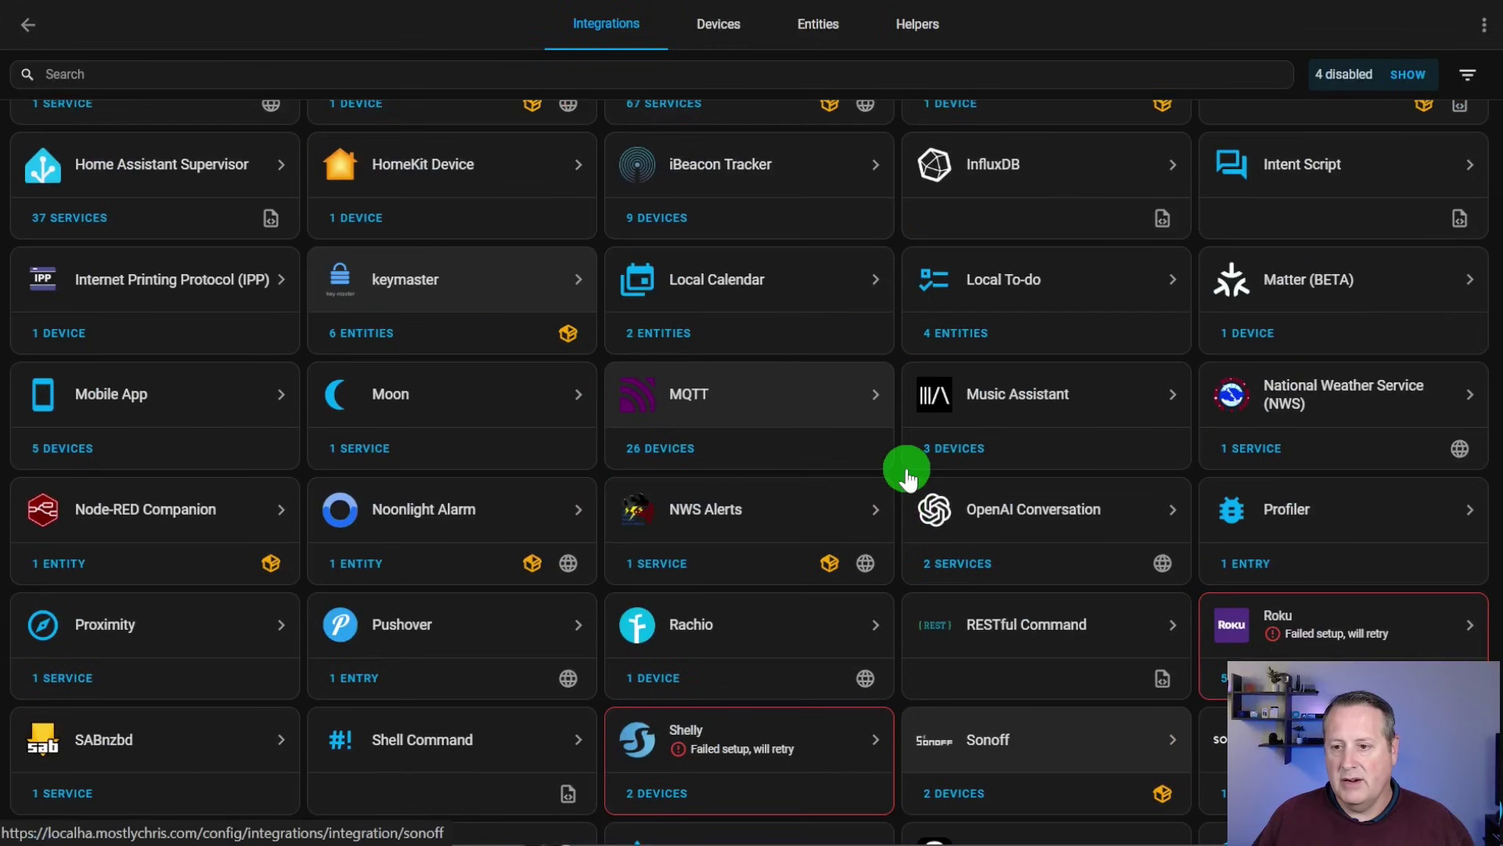
pyautogui.click(666, 393)
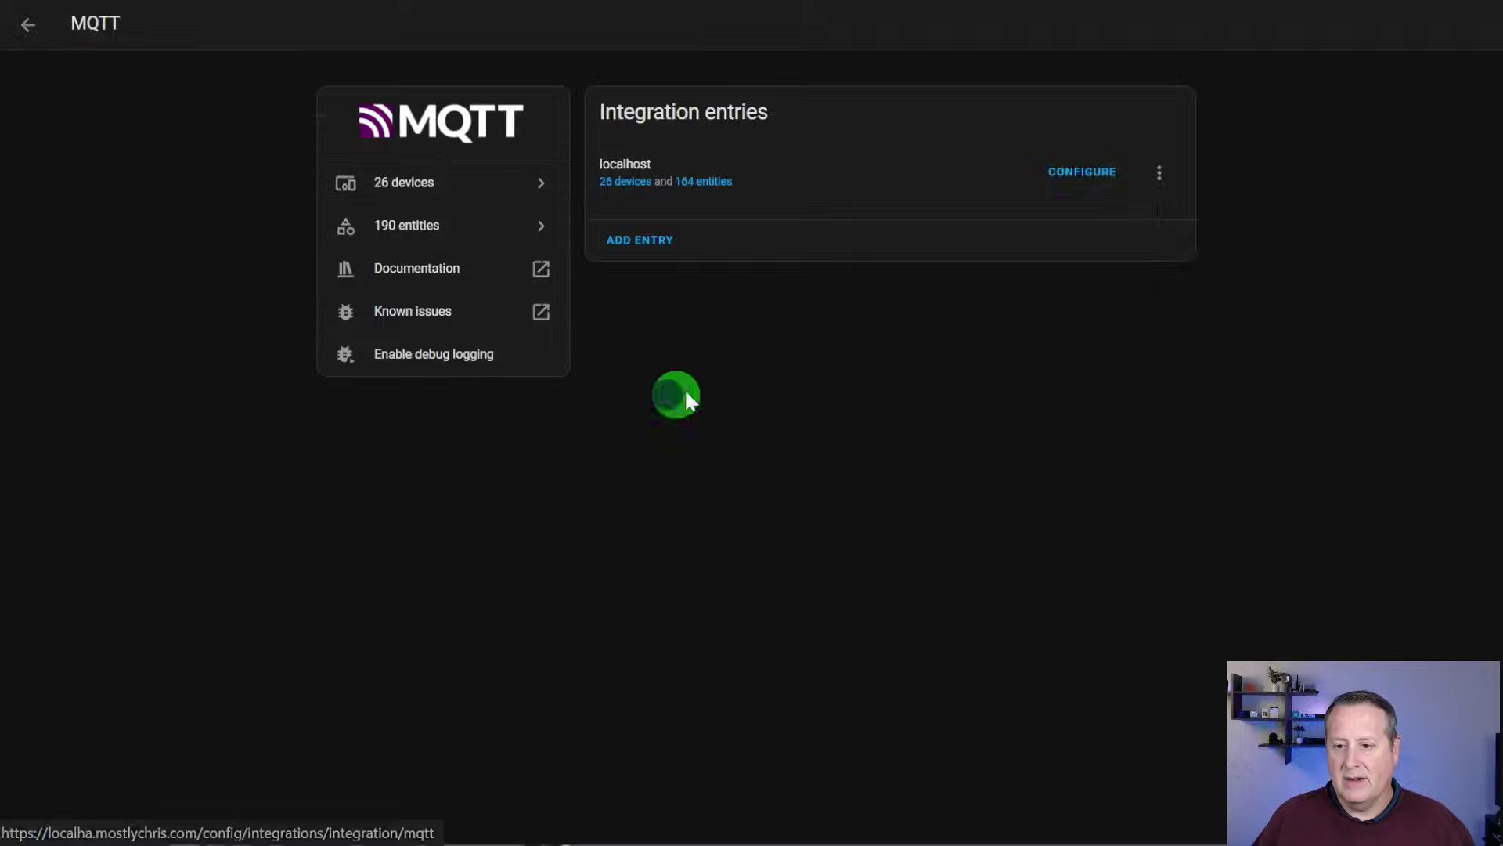
pyautogui.click(1105, 184)
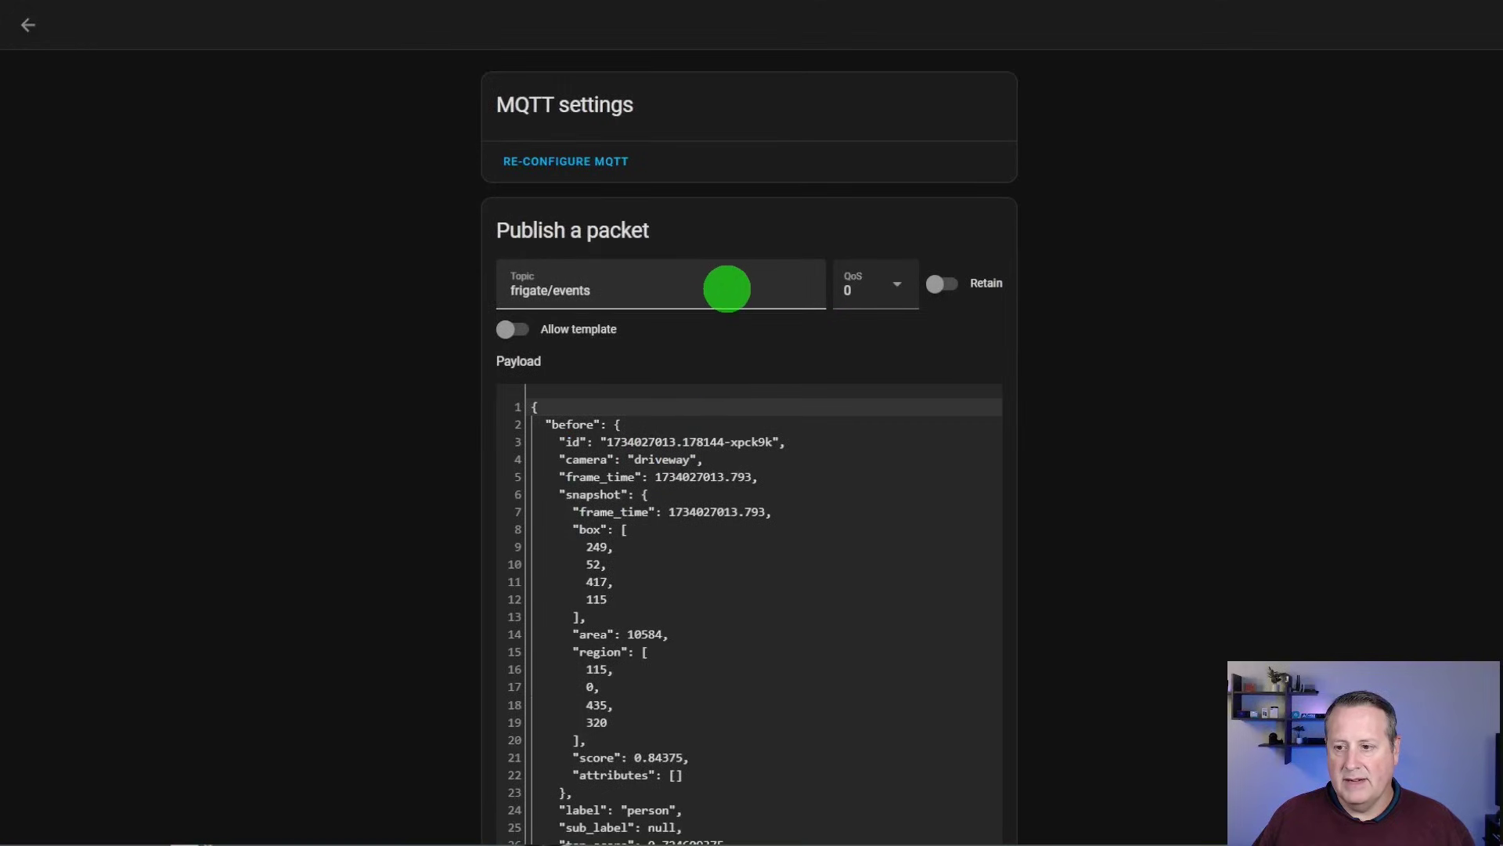
# Start listening to all MQTT topics by subscribing to the wildcard topic #
pyautogui.click(654, 291)
pyautogui.press('BackSpace')
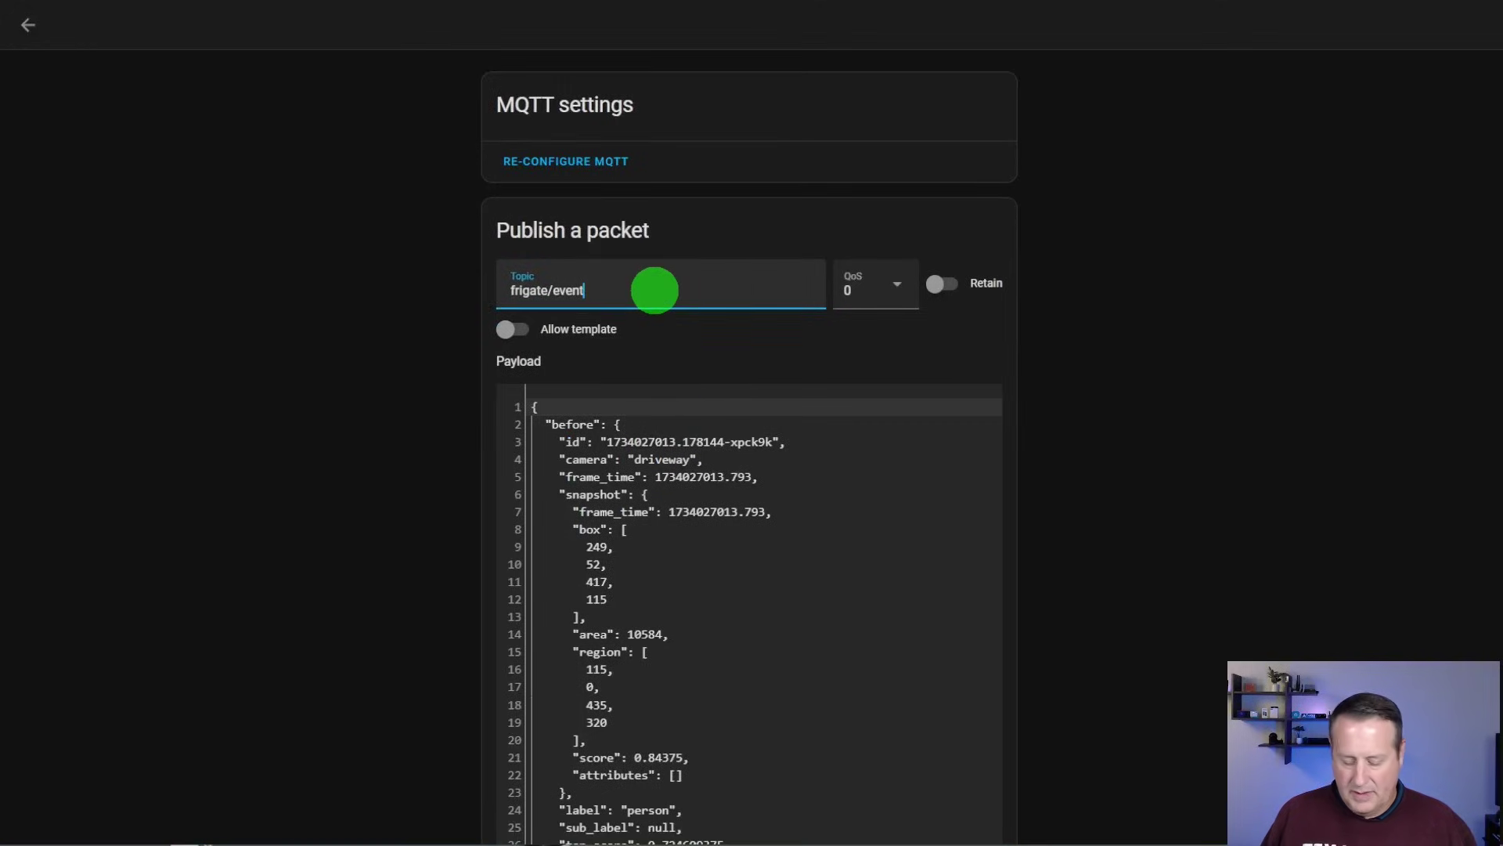
pyautogui.scroll(-20, 654, 470)
pyautogui.click(444, 800)
pyautogui.write('/#')
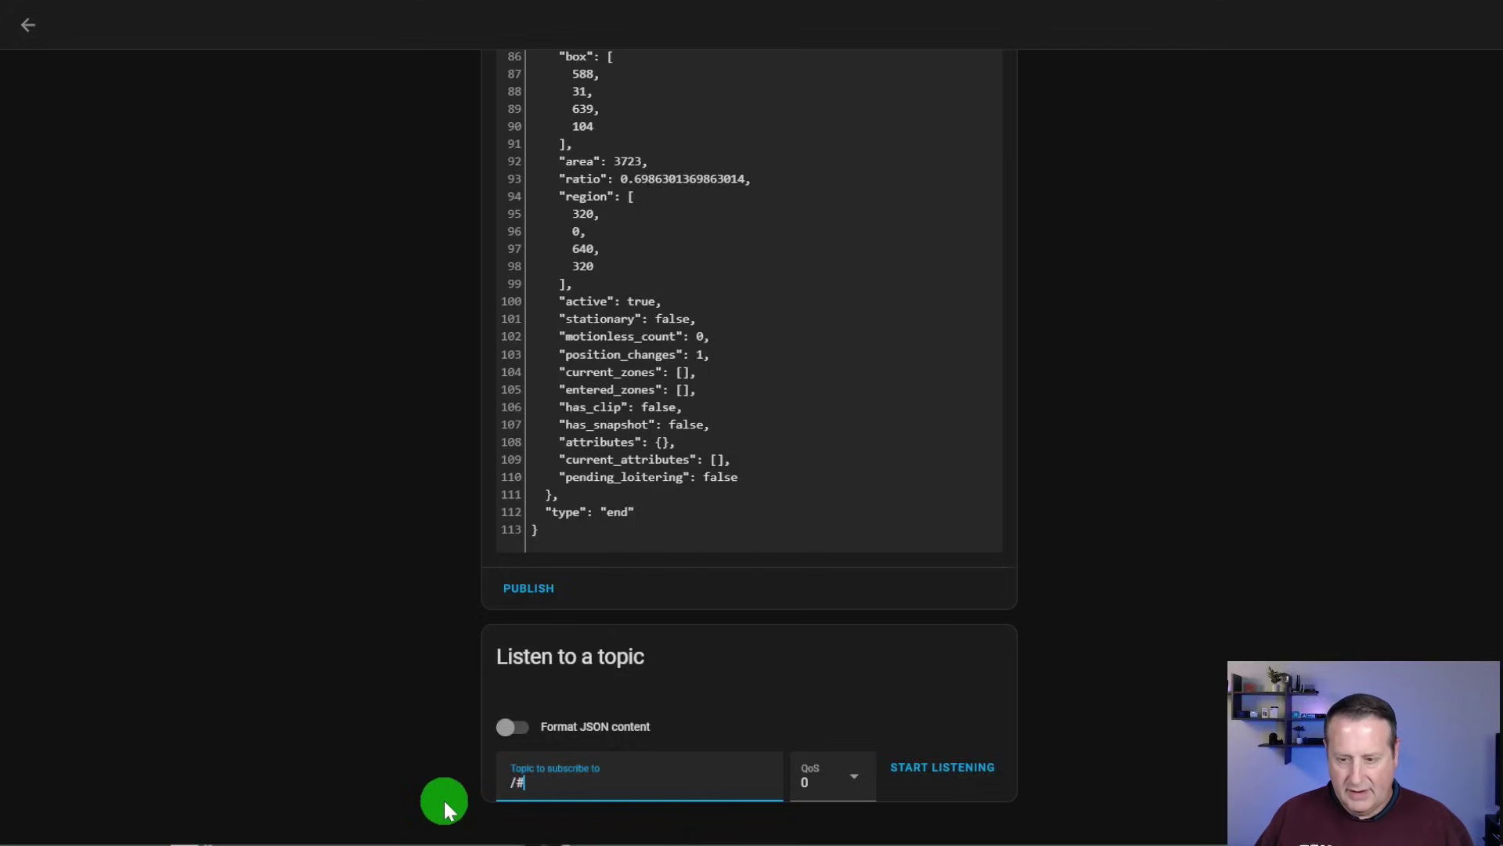
pyautogui.press('BackSpace')
pyautogui.write('#')
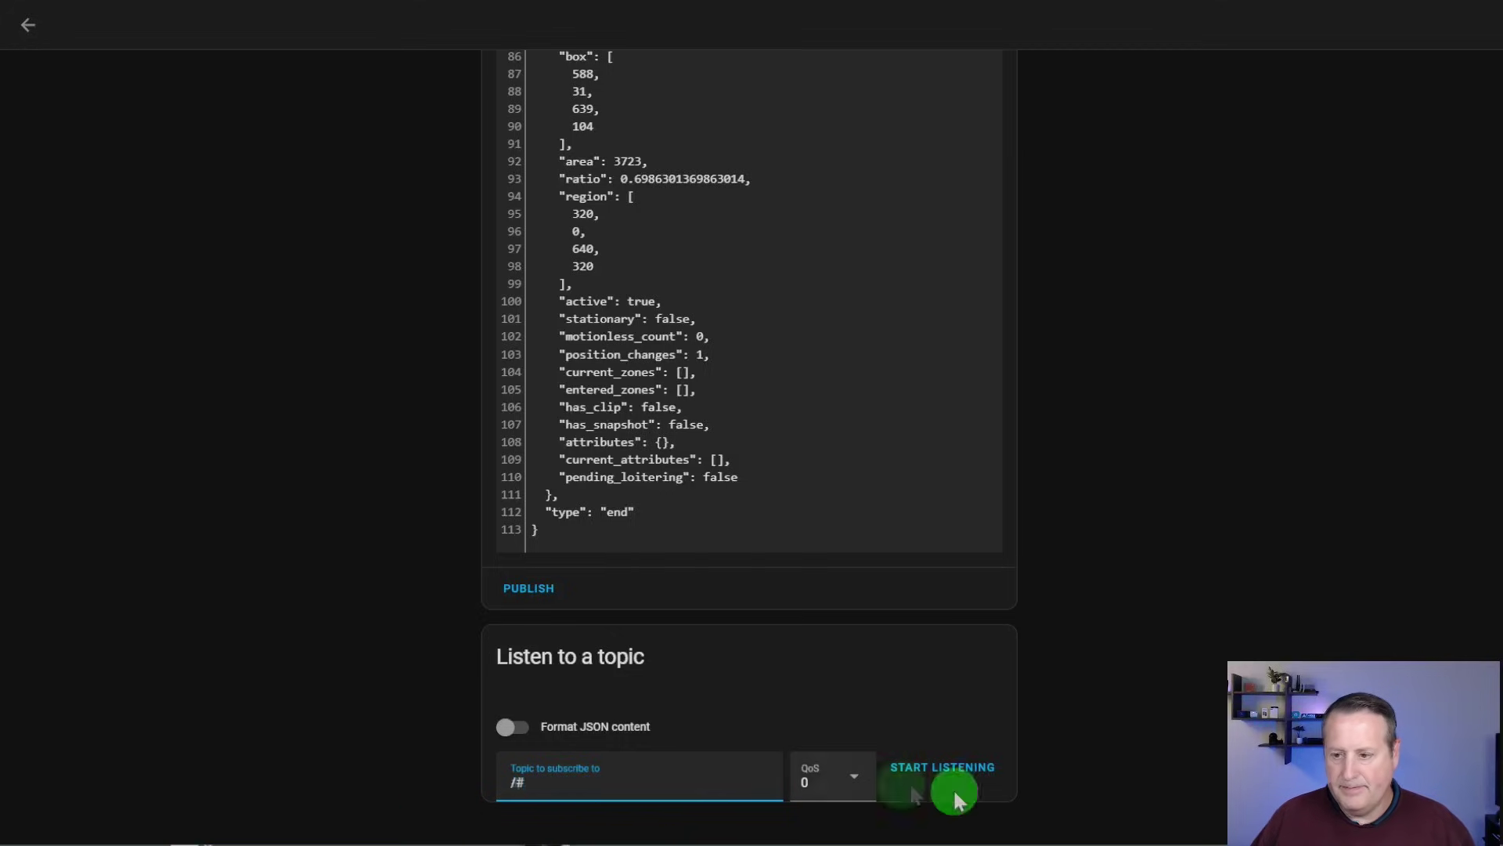
pyautogui.click(971, 771)
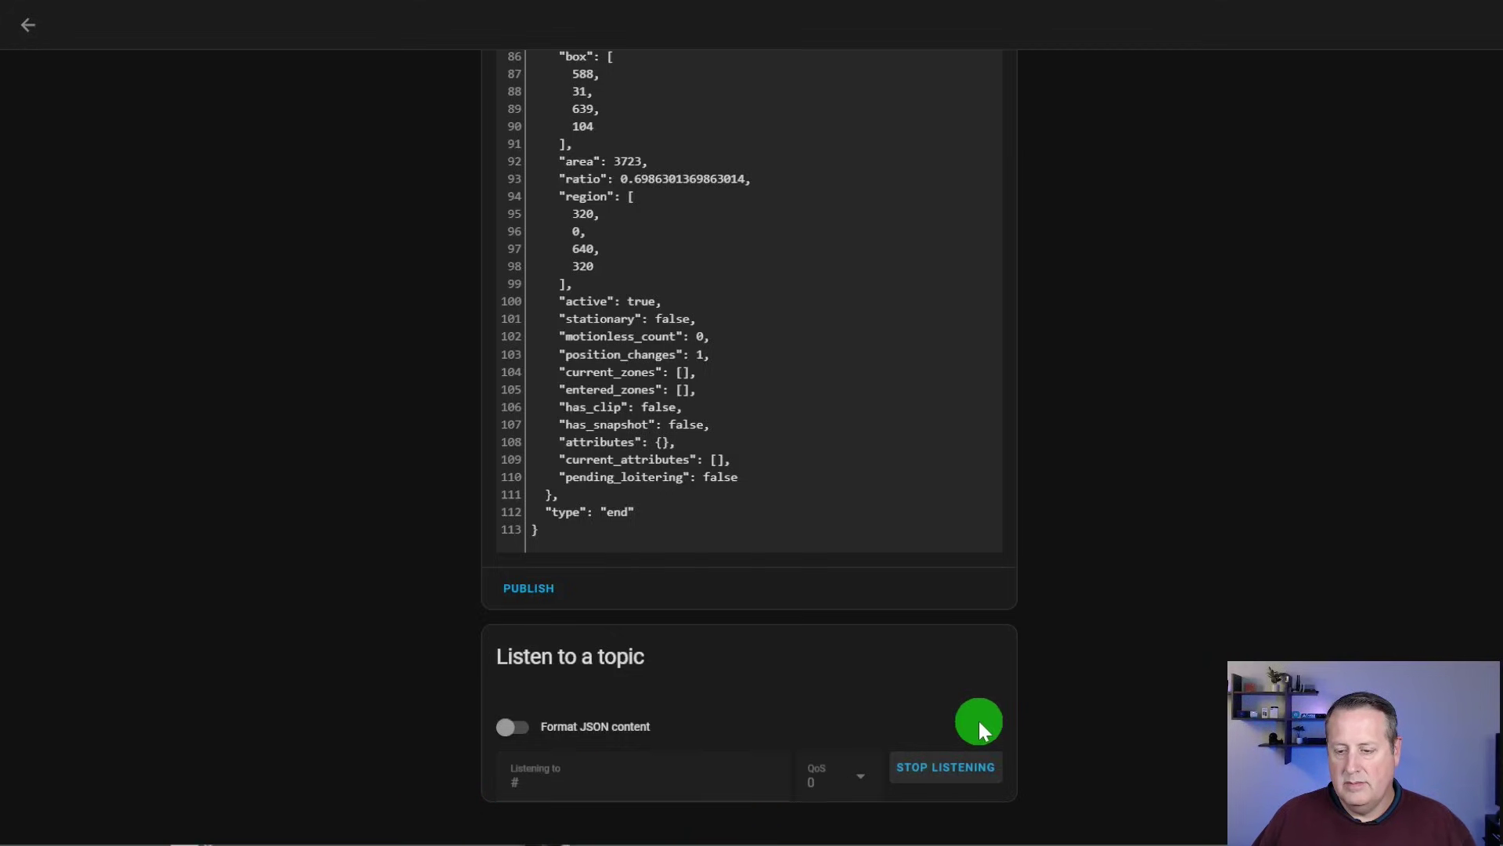
# Look through the incoming MQTT messages and stop listening
pyautogui.scroll(-9, 834, 738)
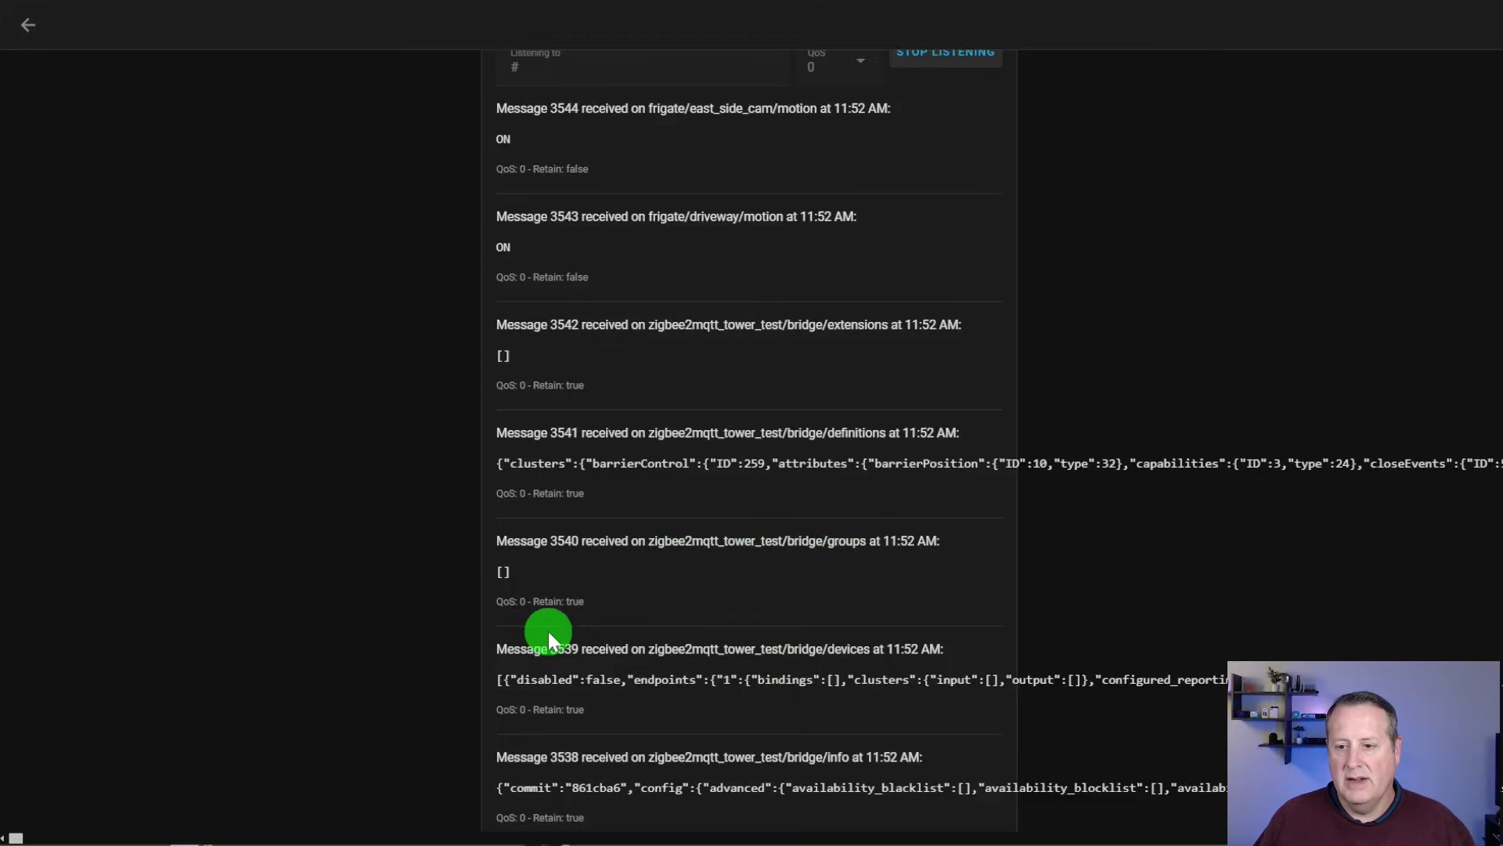
pyautogui.scroll(6, 548, 631)
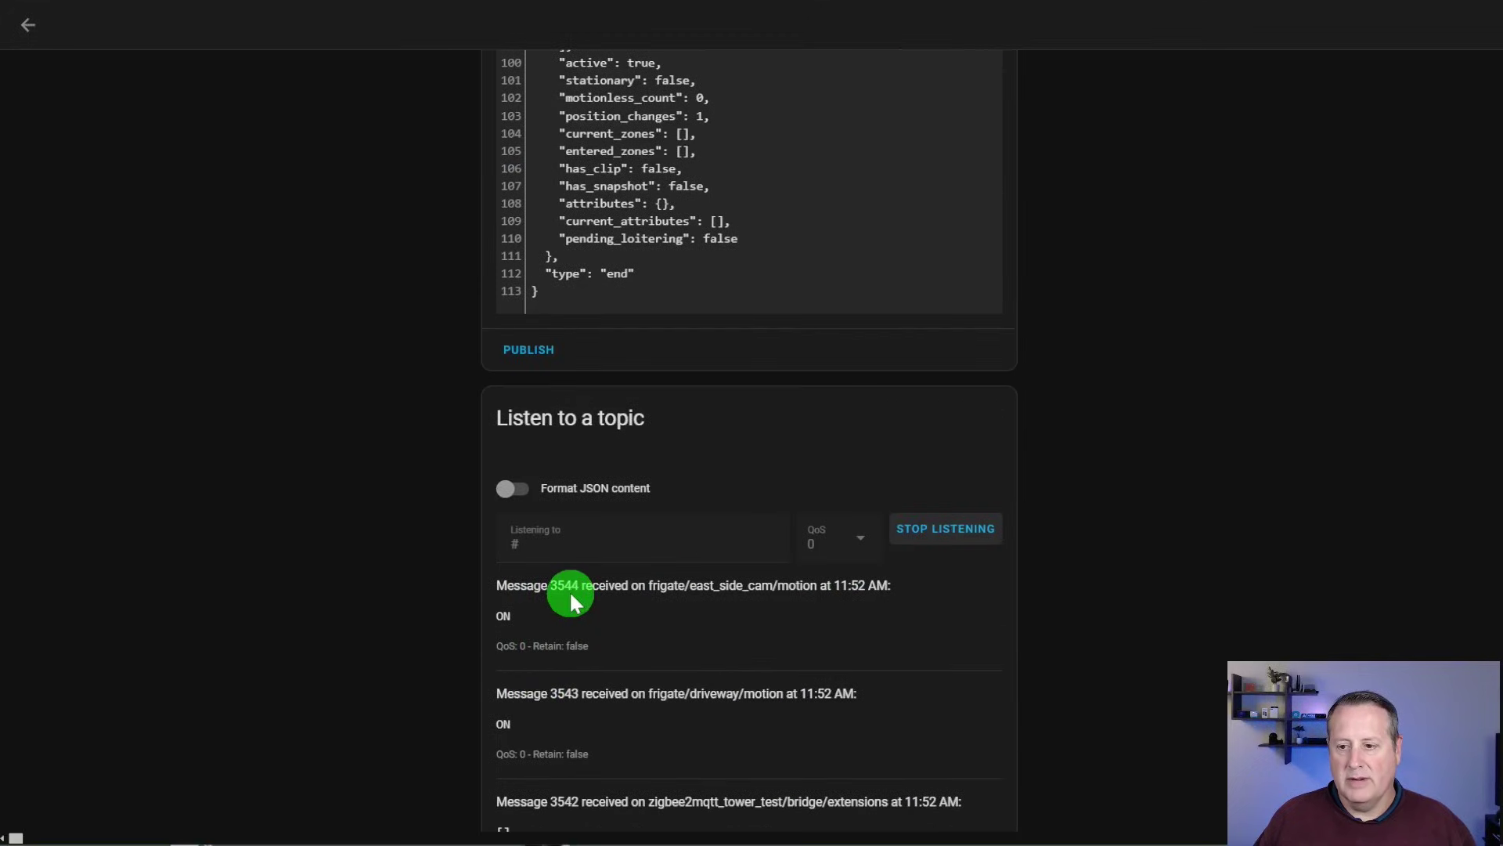
pyautogui.click(964, 529)
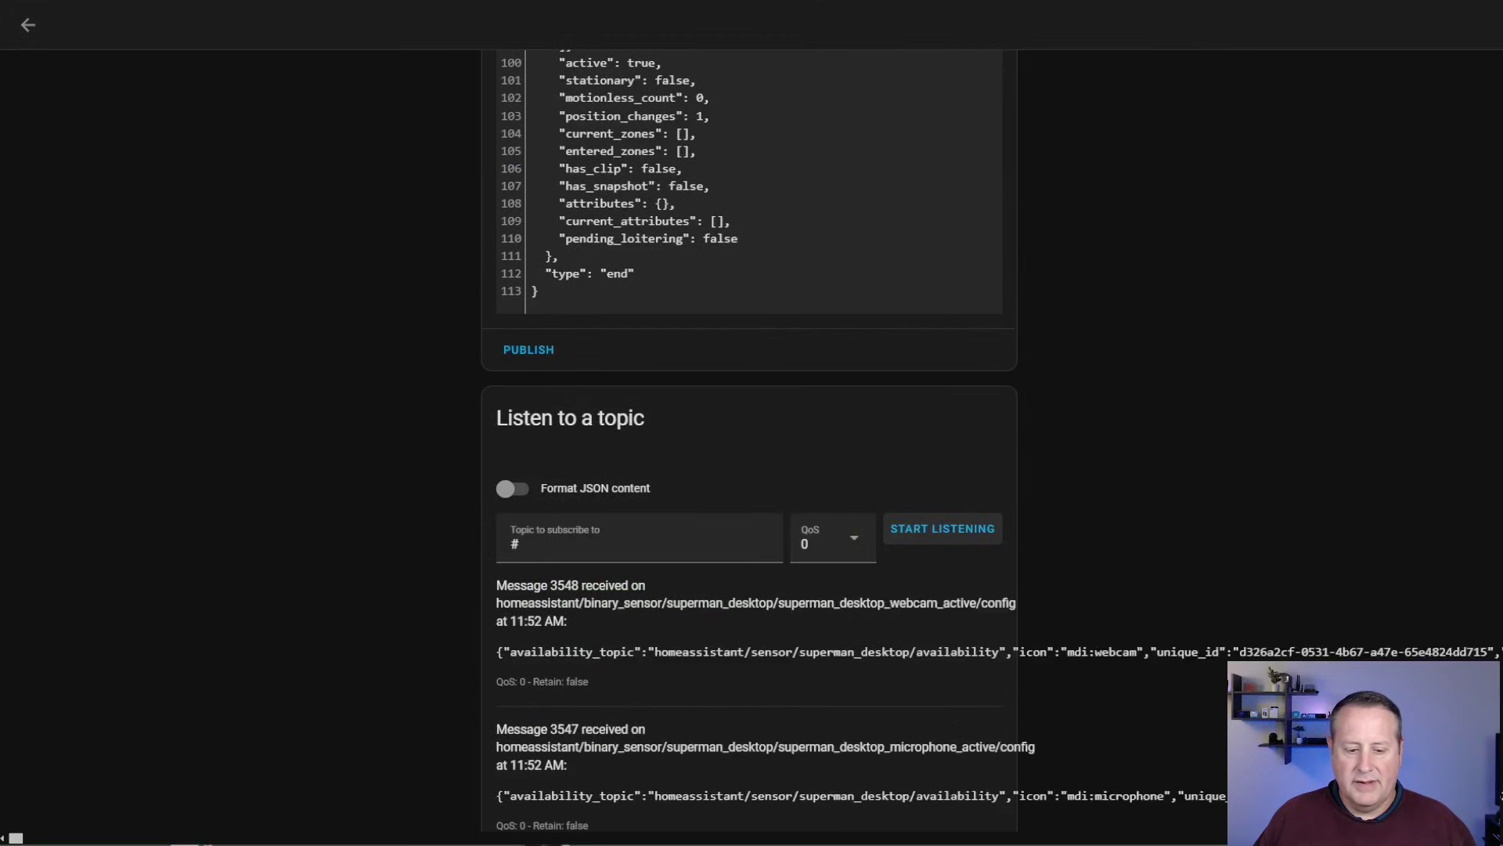
# Switch to MQTT Explorer, browse the device topics under zwave_js, and collapse that branch again
pyautogui.hotkey('alt', 'Tab')
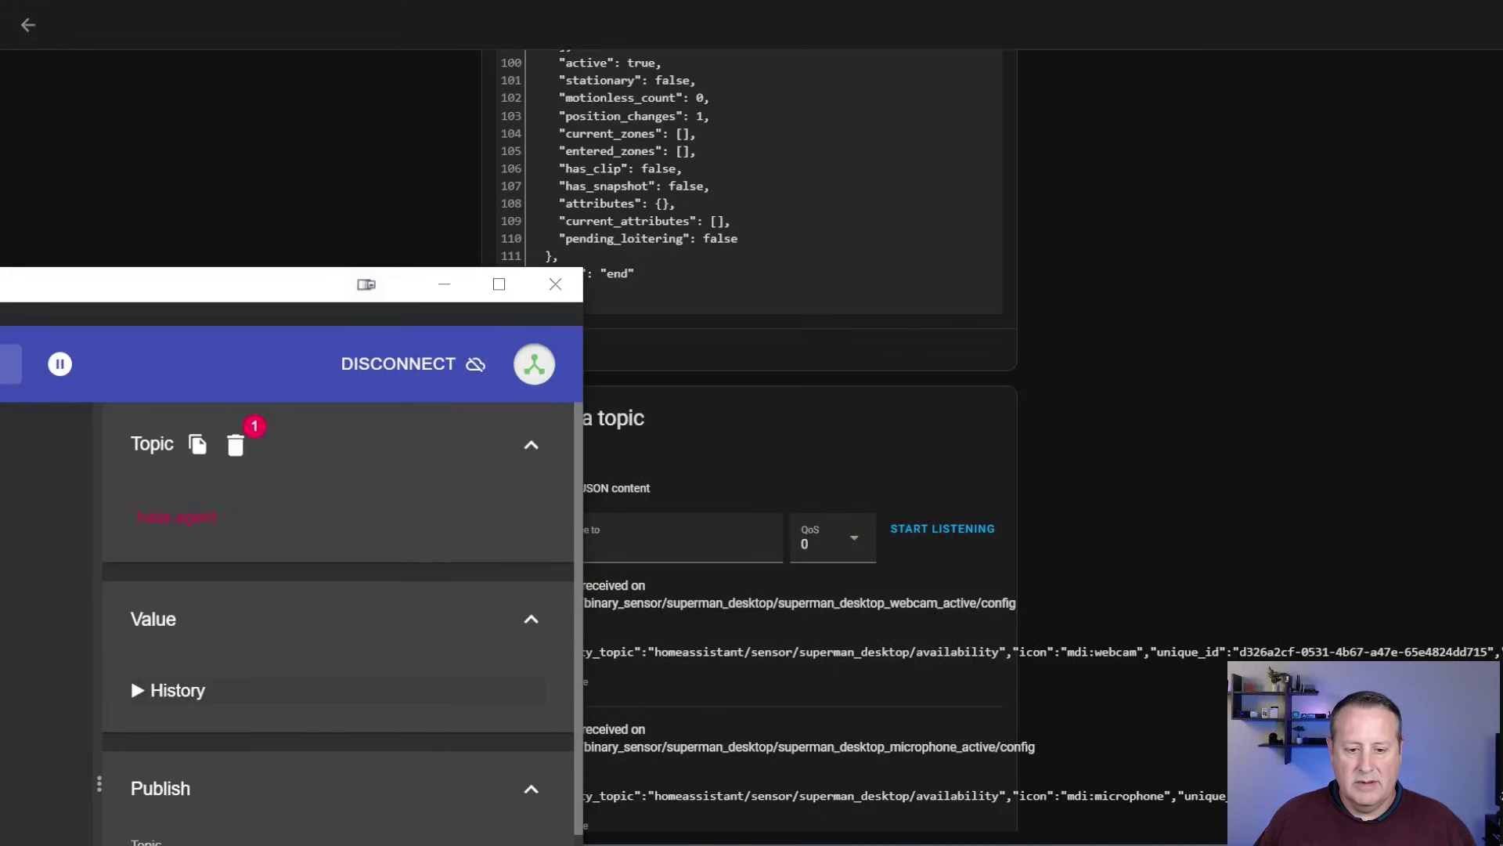
pyautogui.press('super+Up')
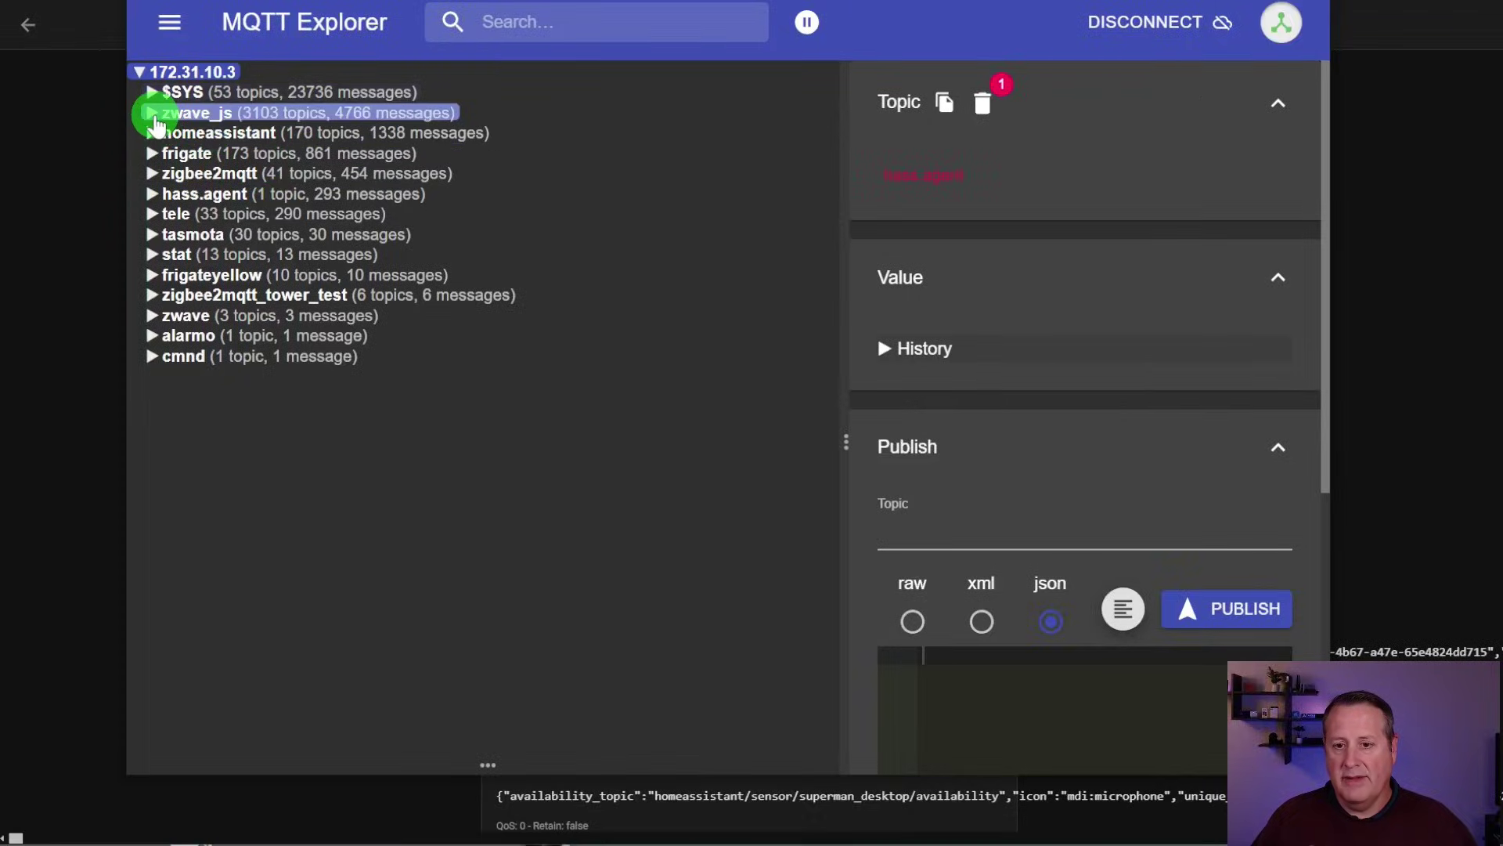
pyautogui.click(155, 121)
pyautogui.scroll(-6, 254, 166)
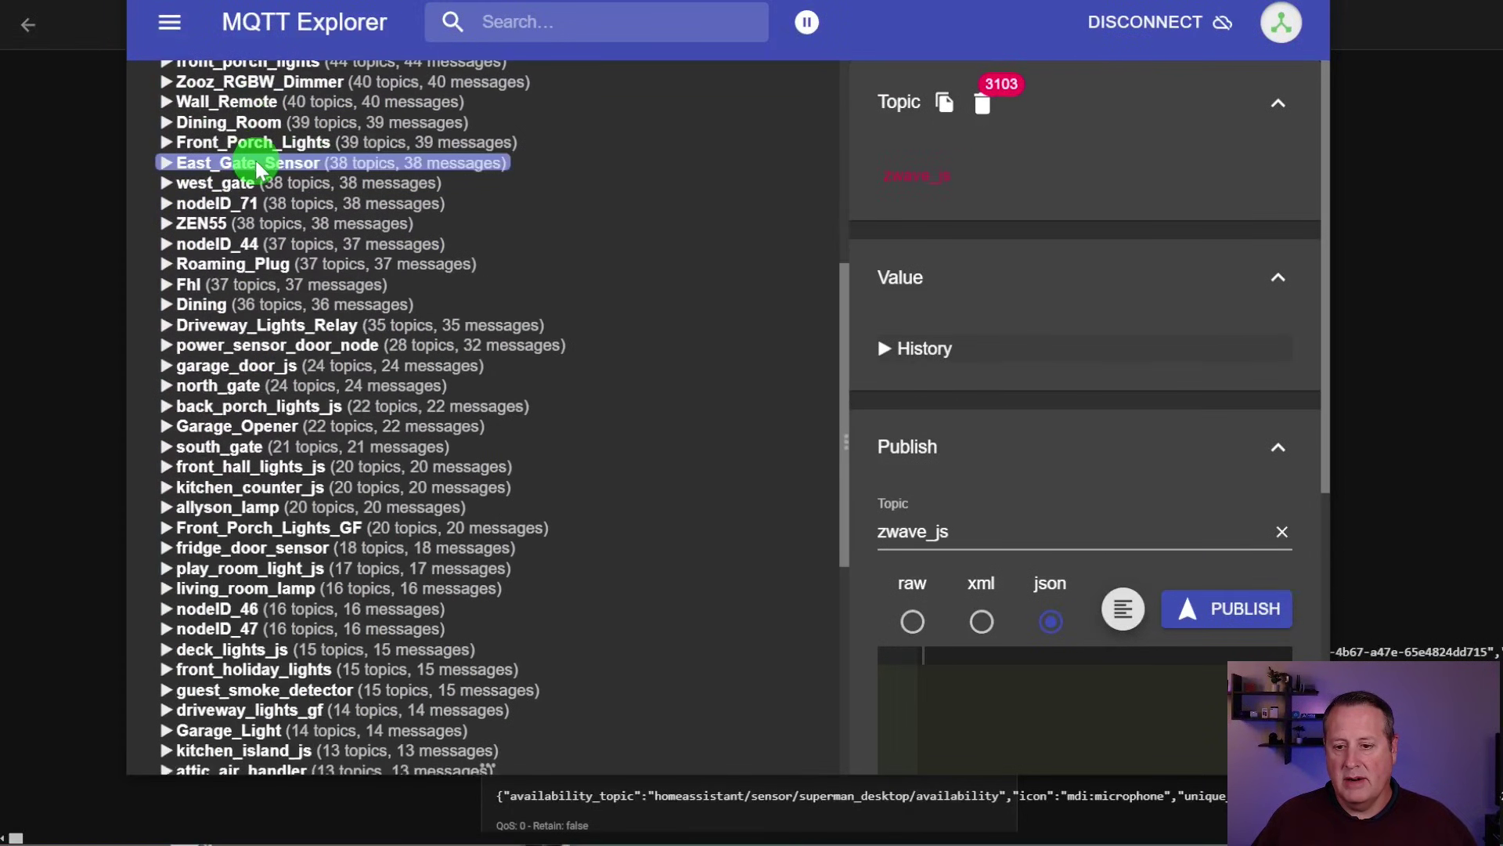
pyautogui.scroll(-6, 256, 168)
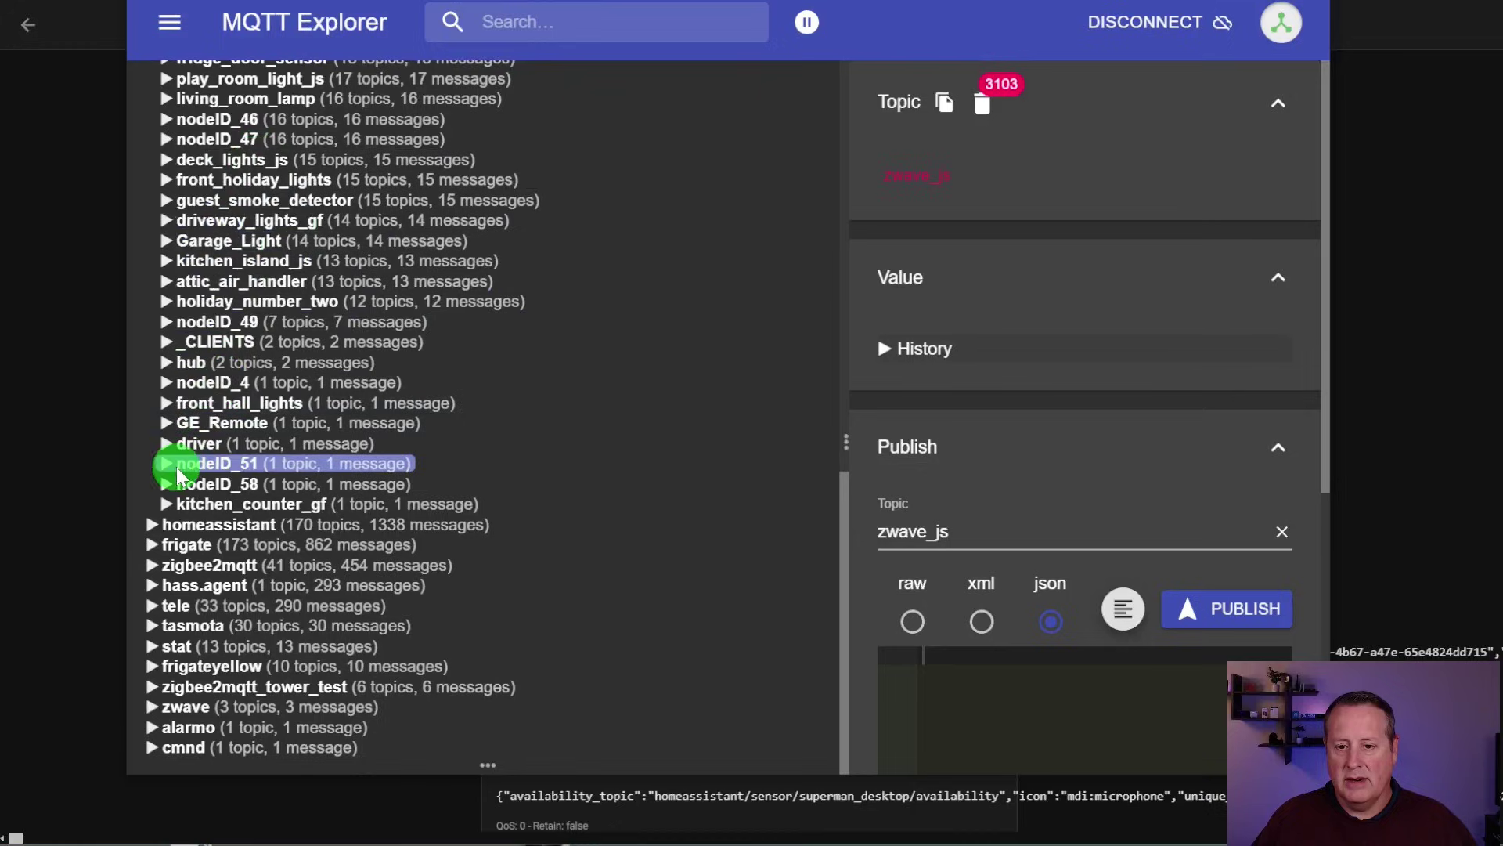
pyautogui.scroll(12, 175, 430)
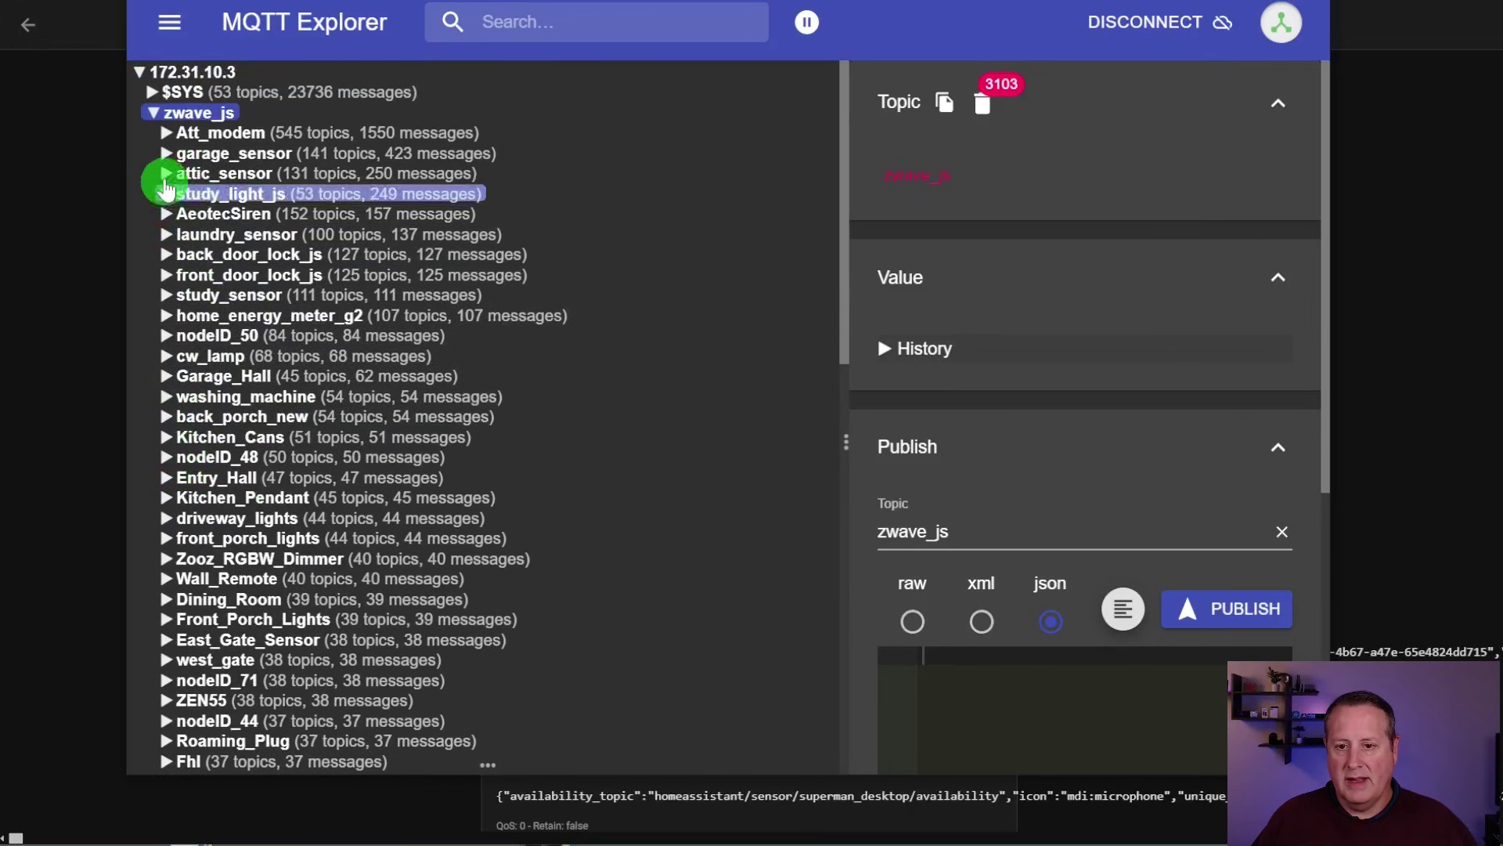
pyautogui.click(152, 116)
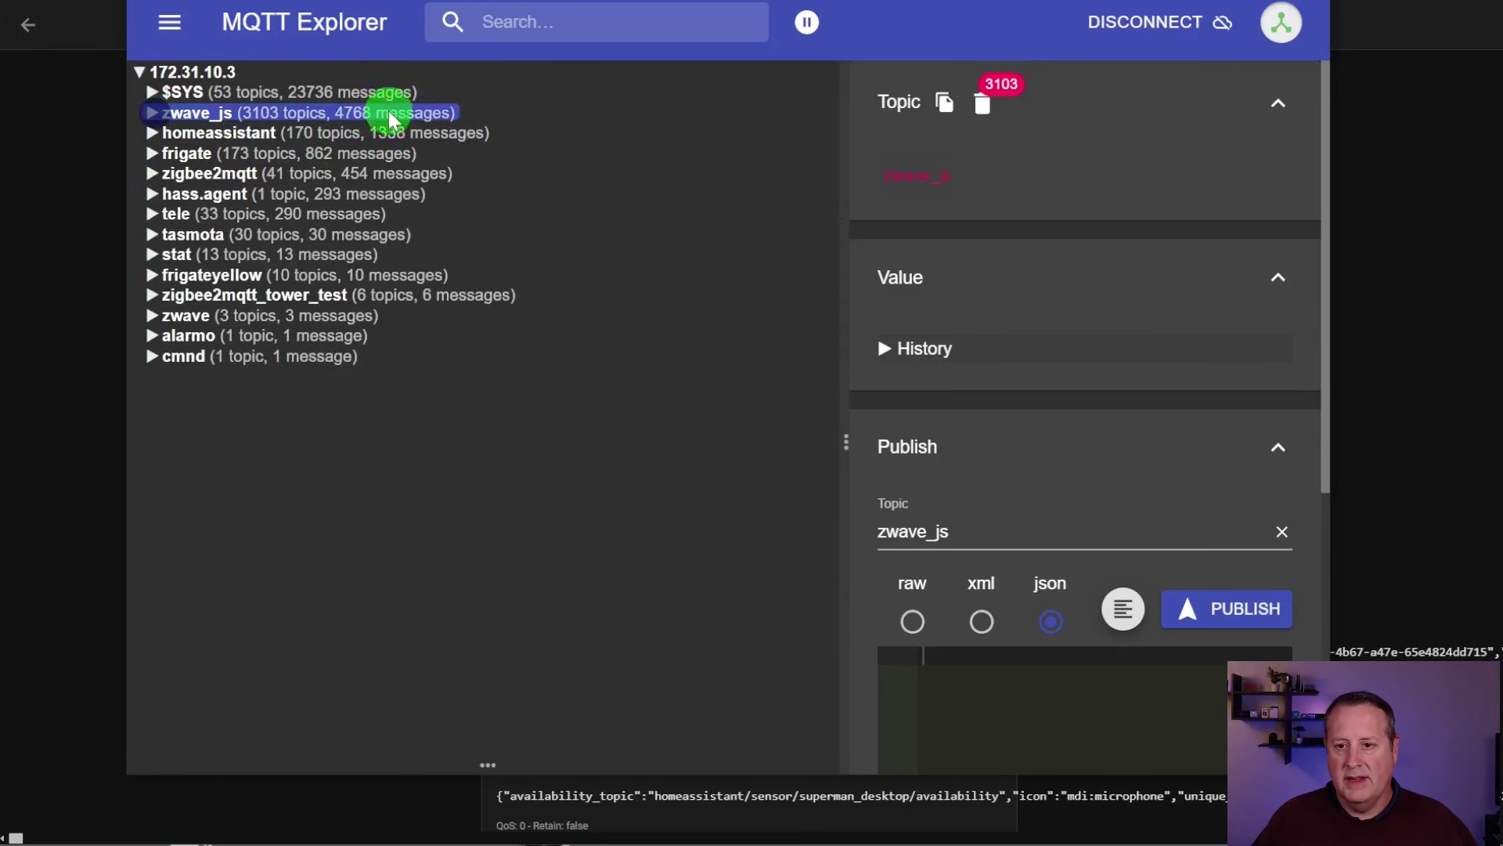
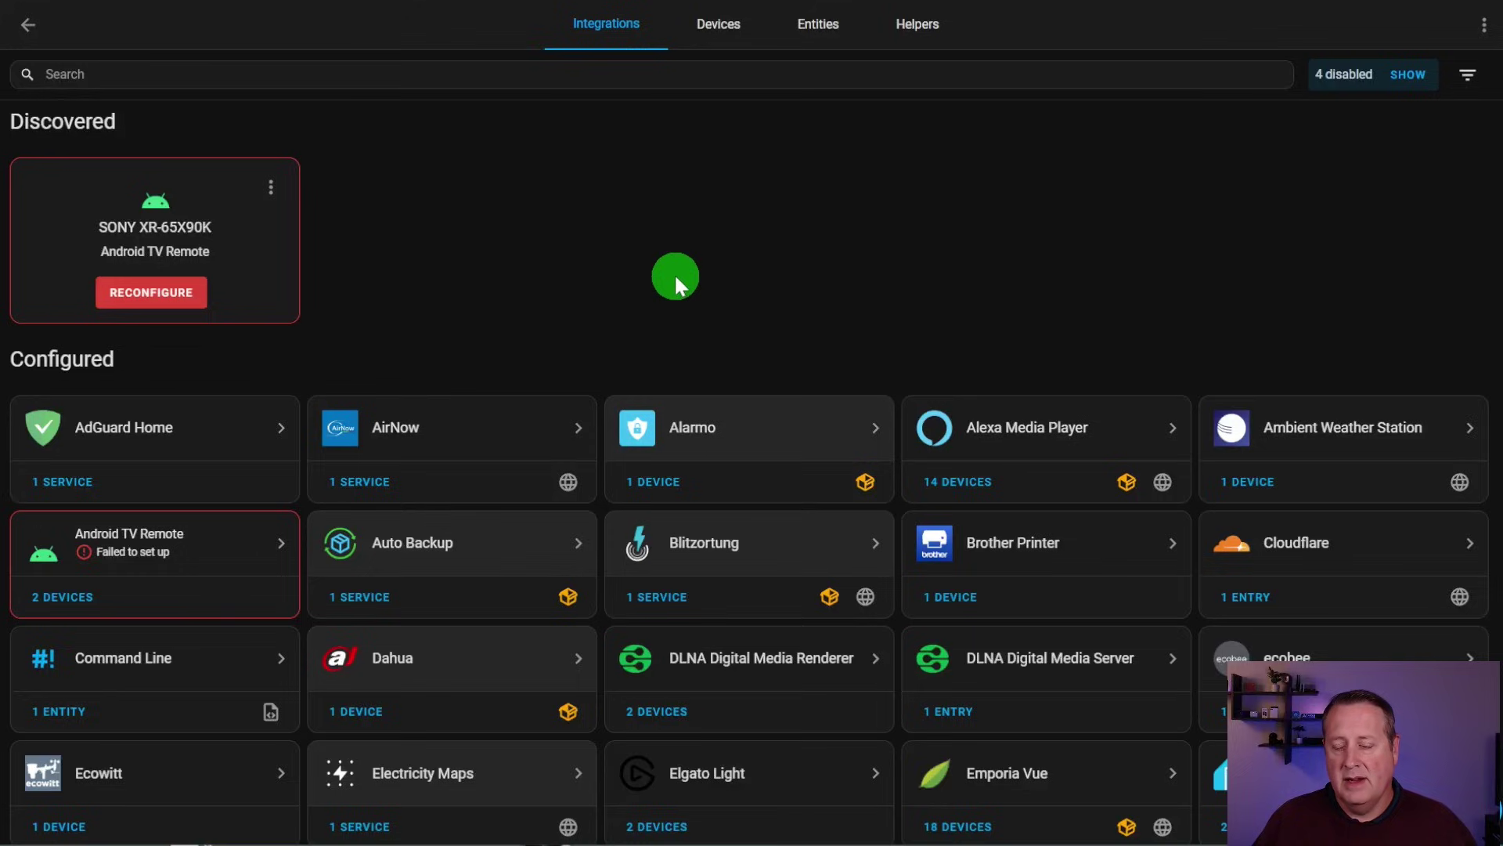
# Find the Wyoming Protocol integration among the configured integrations and open its entities
pyautogui.scroll(-9, 675, 284)
pyautogui.scroll(-9, 675, 284)
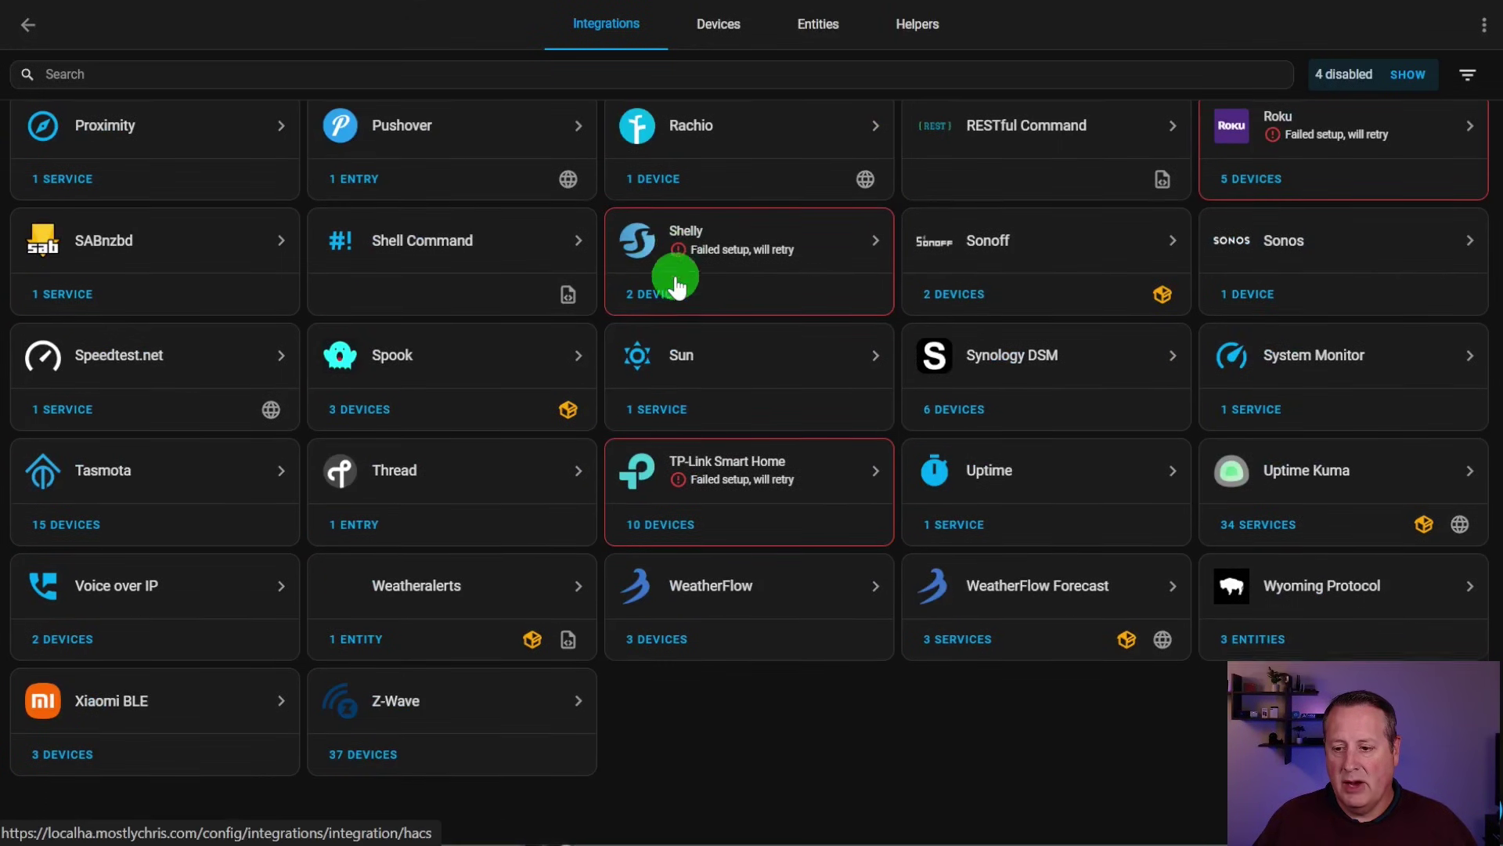
pyautogui.click(1276, 648)
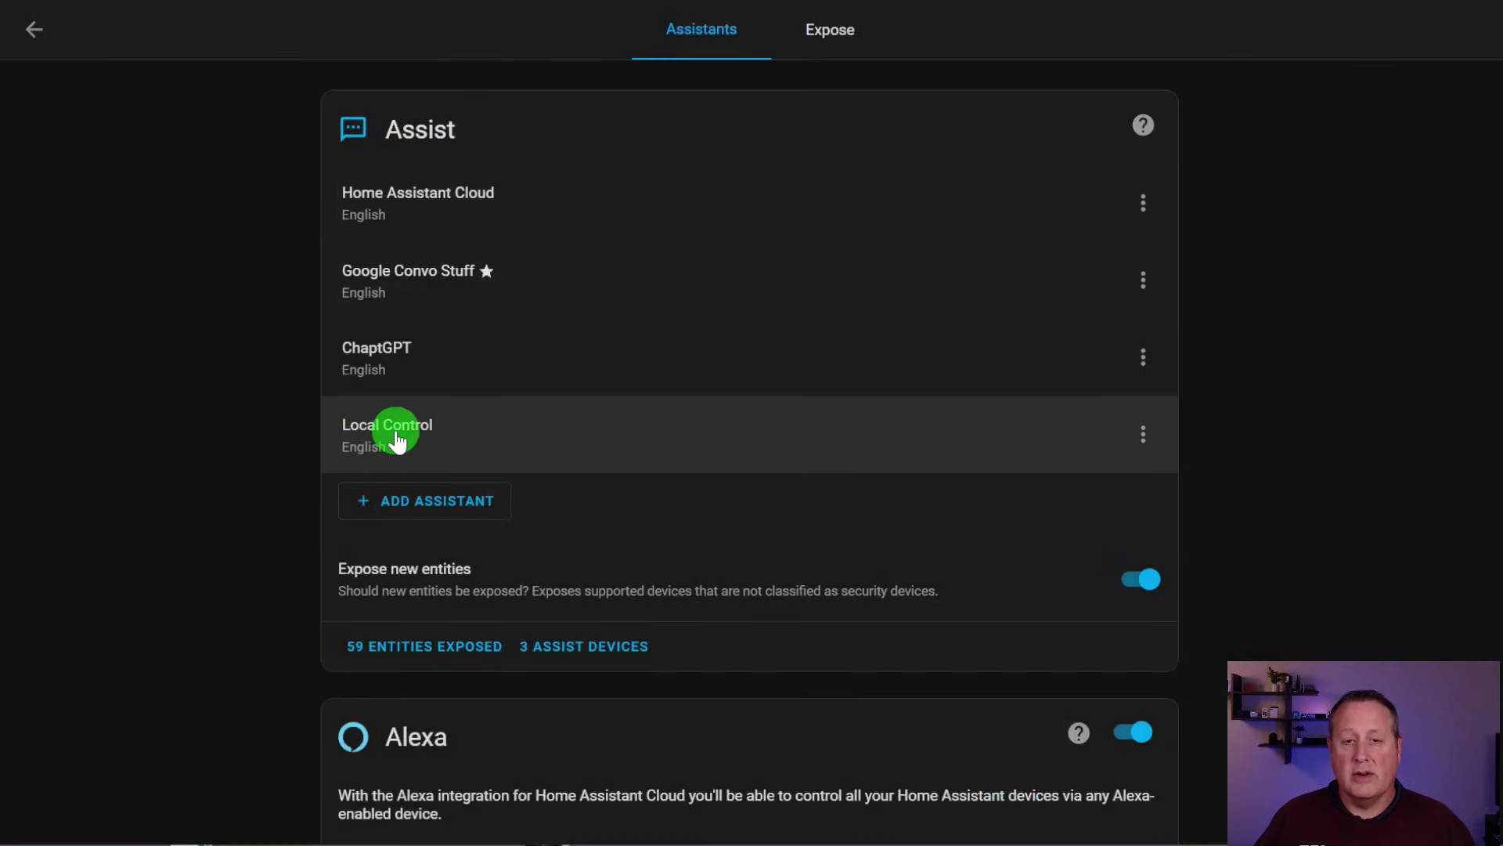
# Open the Local Control voice assistant and review its conversation agent, speech-to-text and text-to-speech settings
pyautogui.click(398, 430)
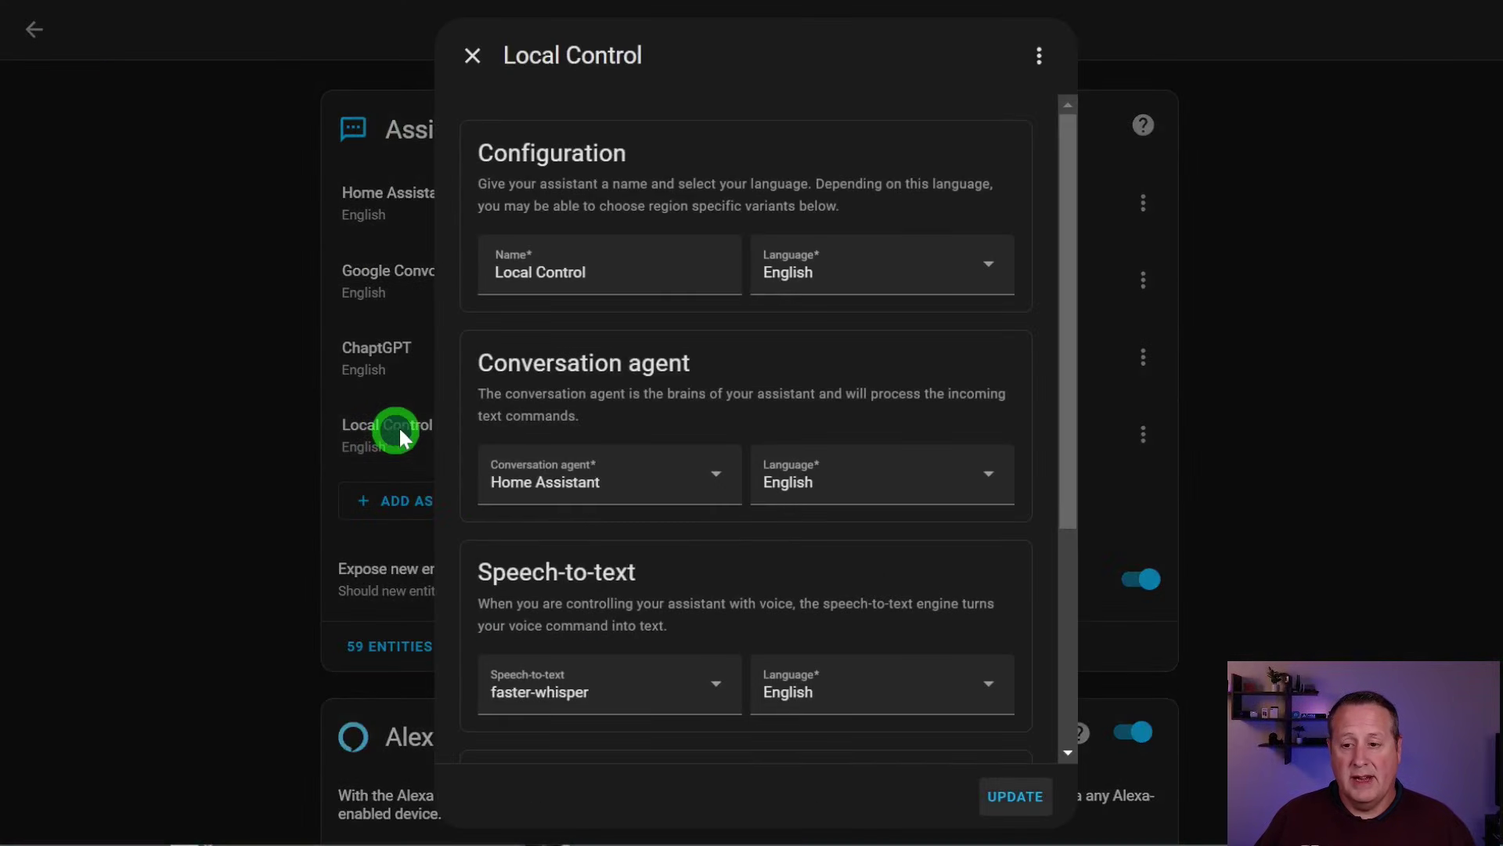
pyautogui.scroll(-3, 543, 332)
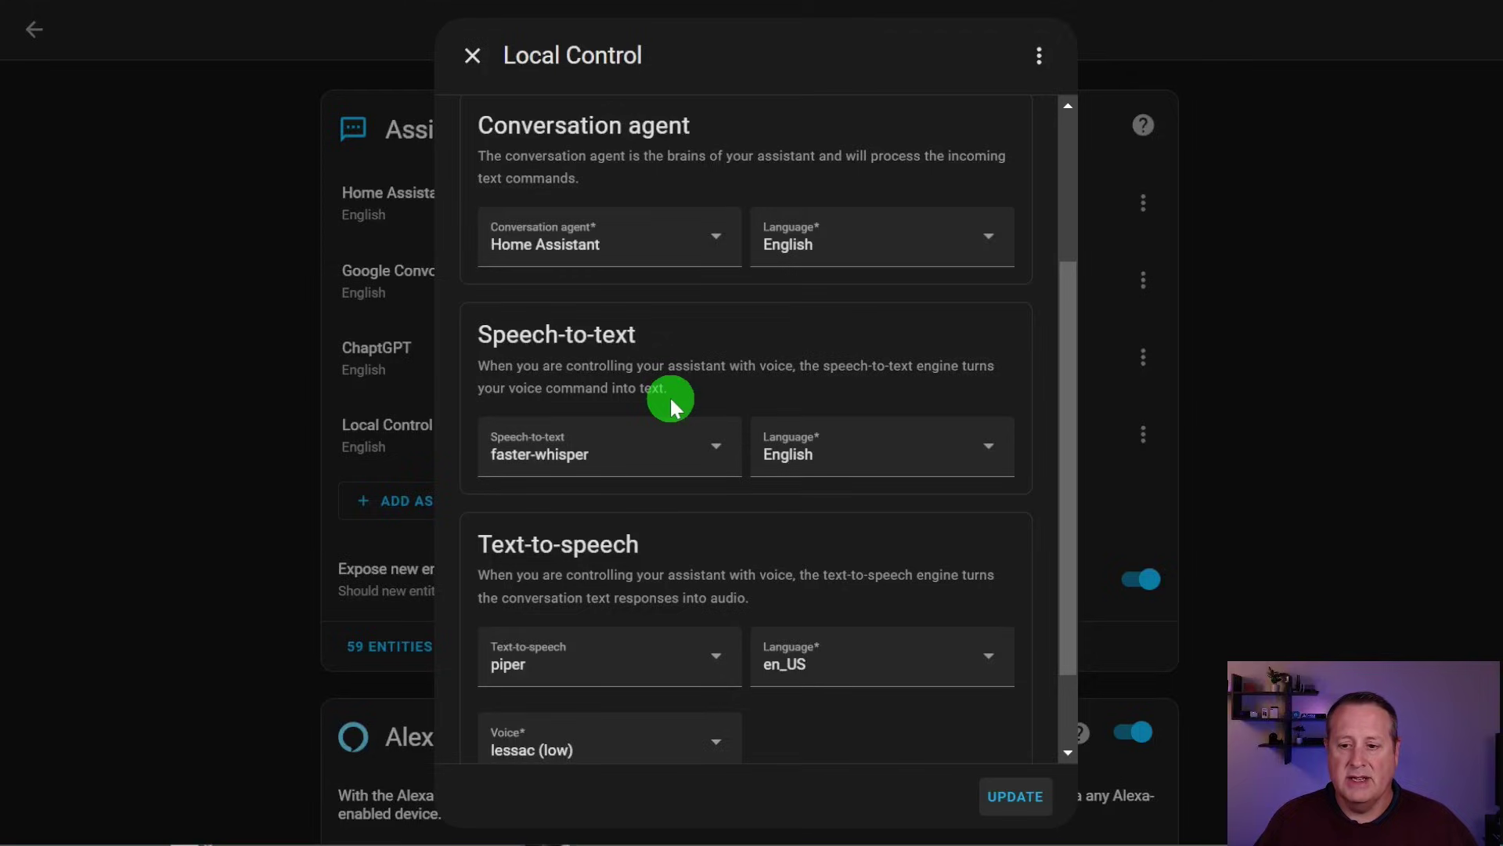
pyautogui.scroll(-2, 669, 396)
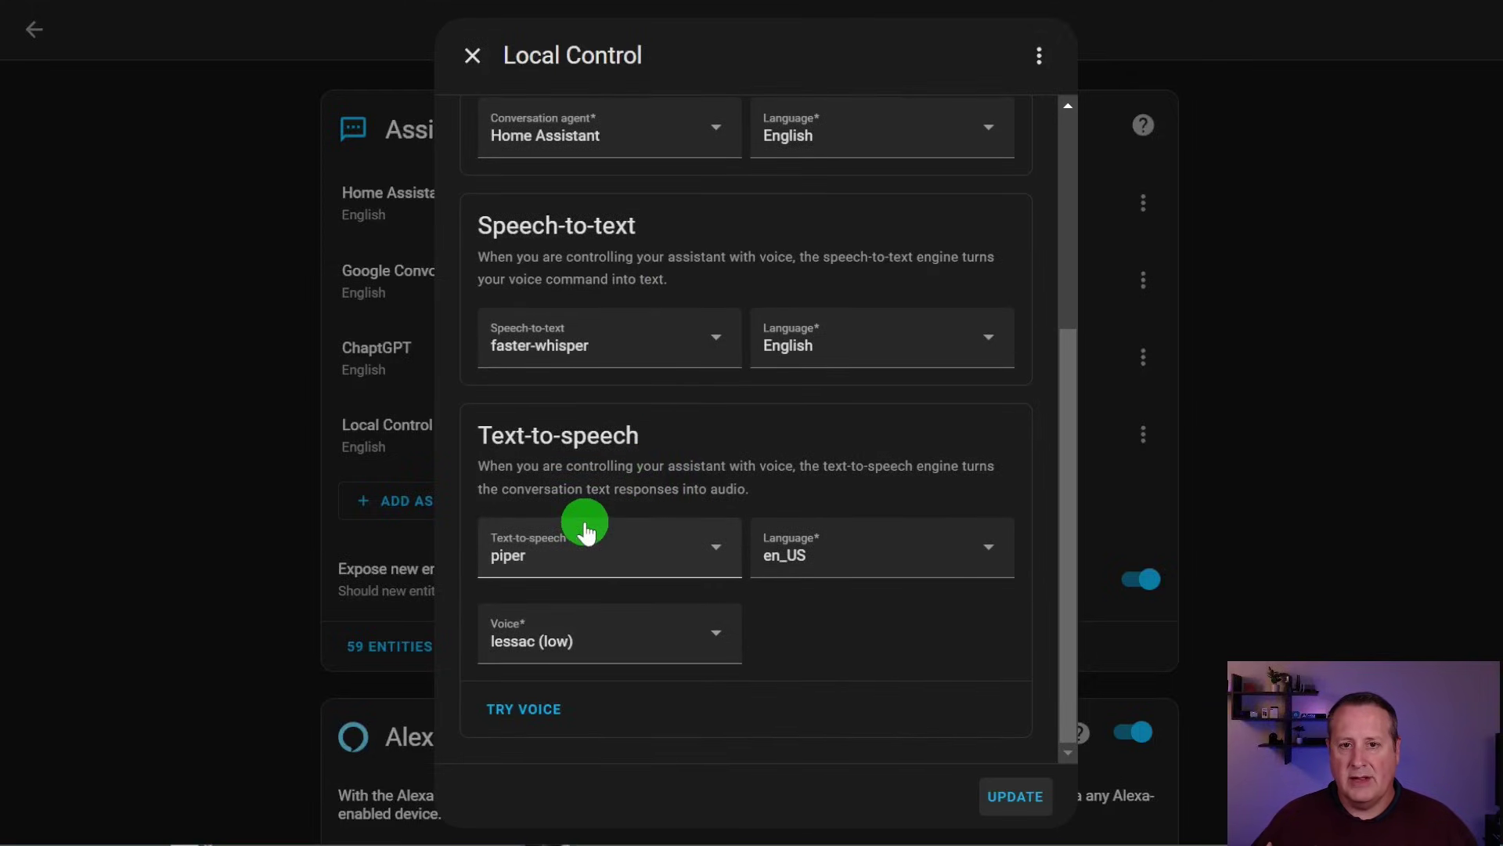
# Browse the voices offered for Piper text-to-speech in the Local Control assistant, then close the list without choosing another
pyautogui.click(629, 629)
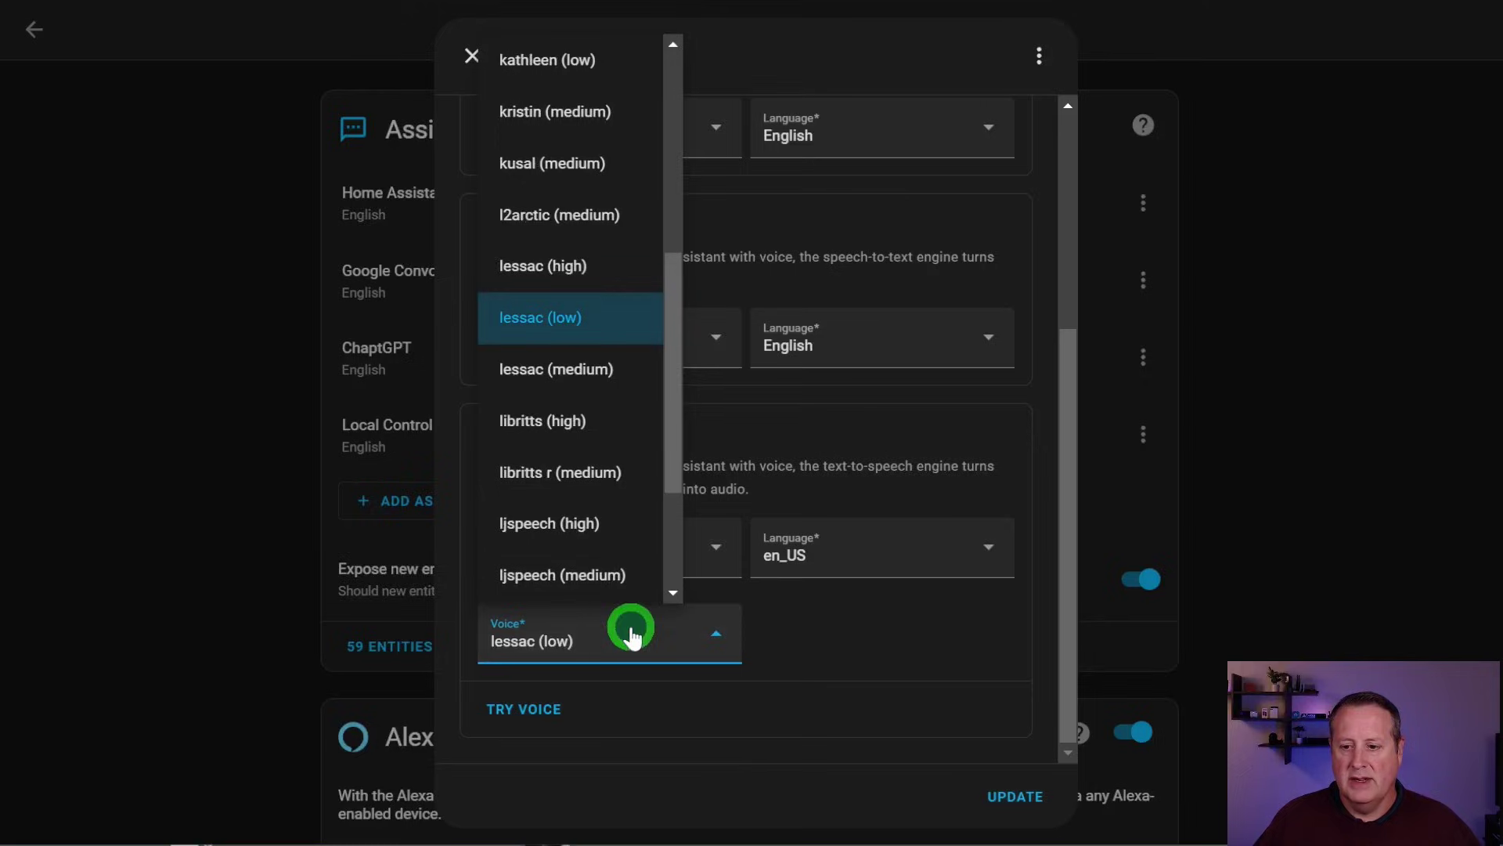
pyautogui.scroll(5, 593, 487)
pyautogui.scroll(-6, 592, 487)
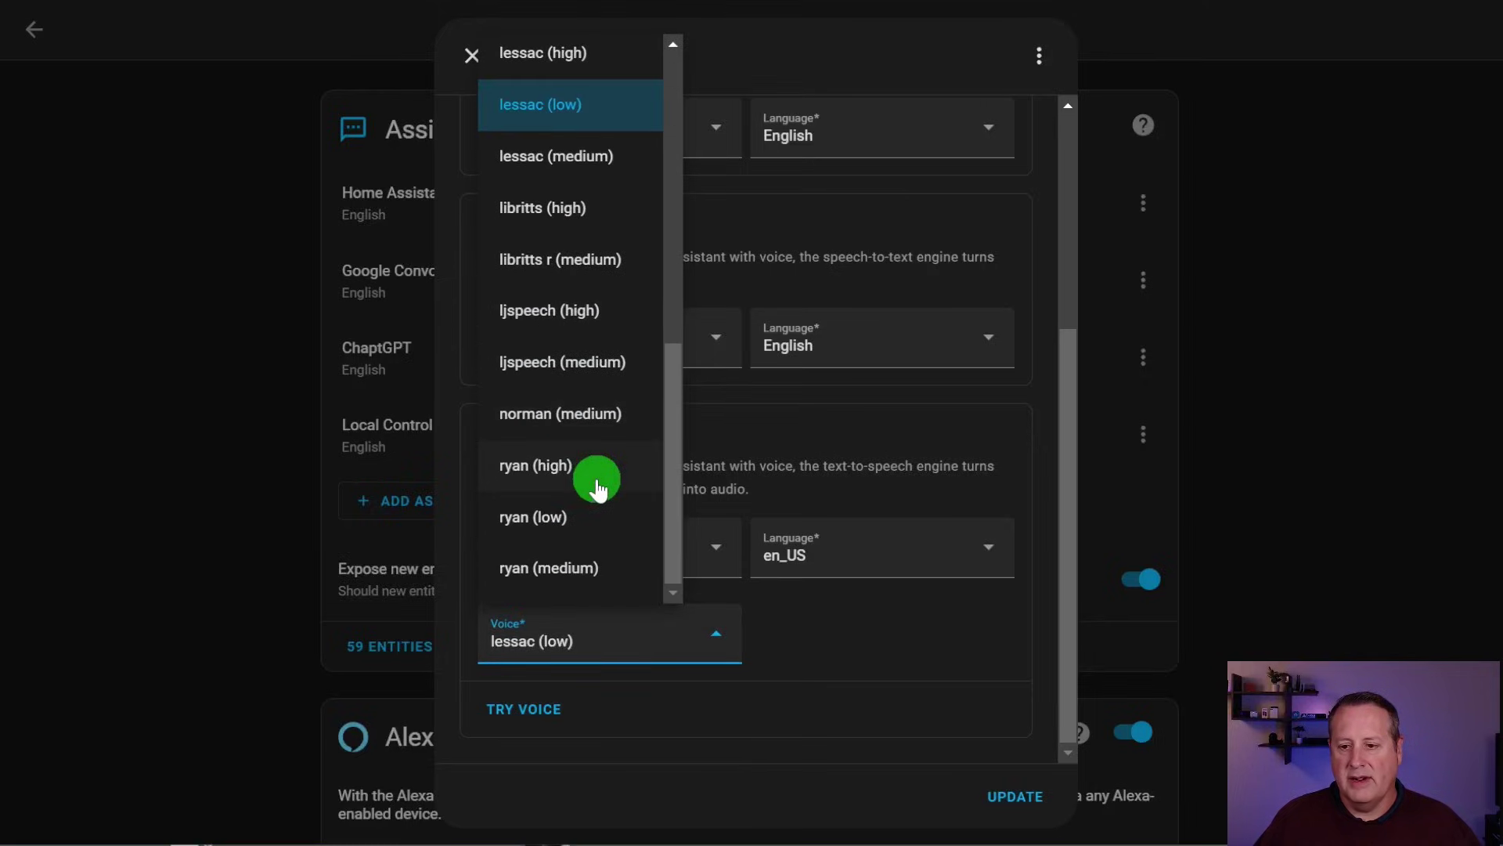
pyautogui.scroll(5, 598, 509)
pyautogui.click(597, 637)
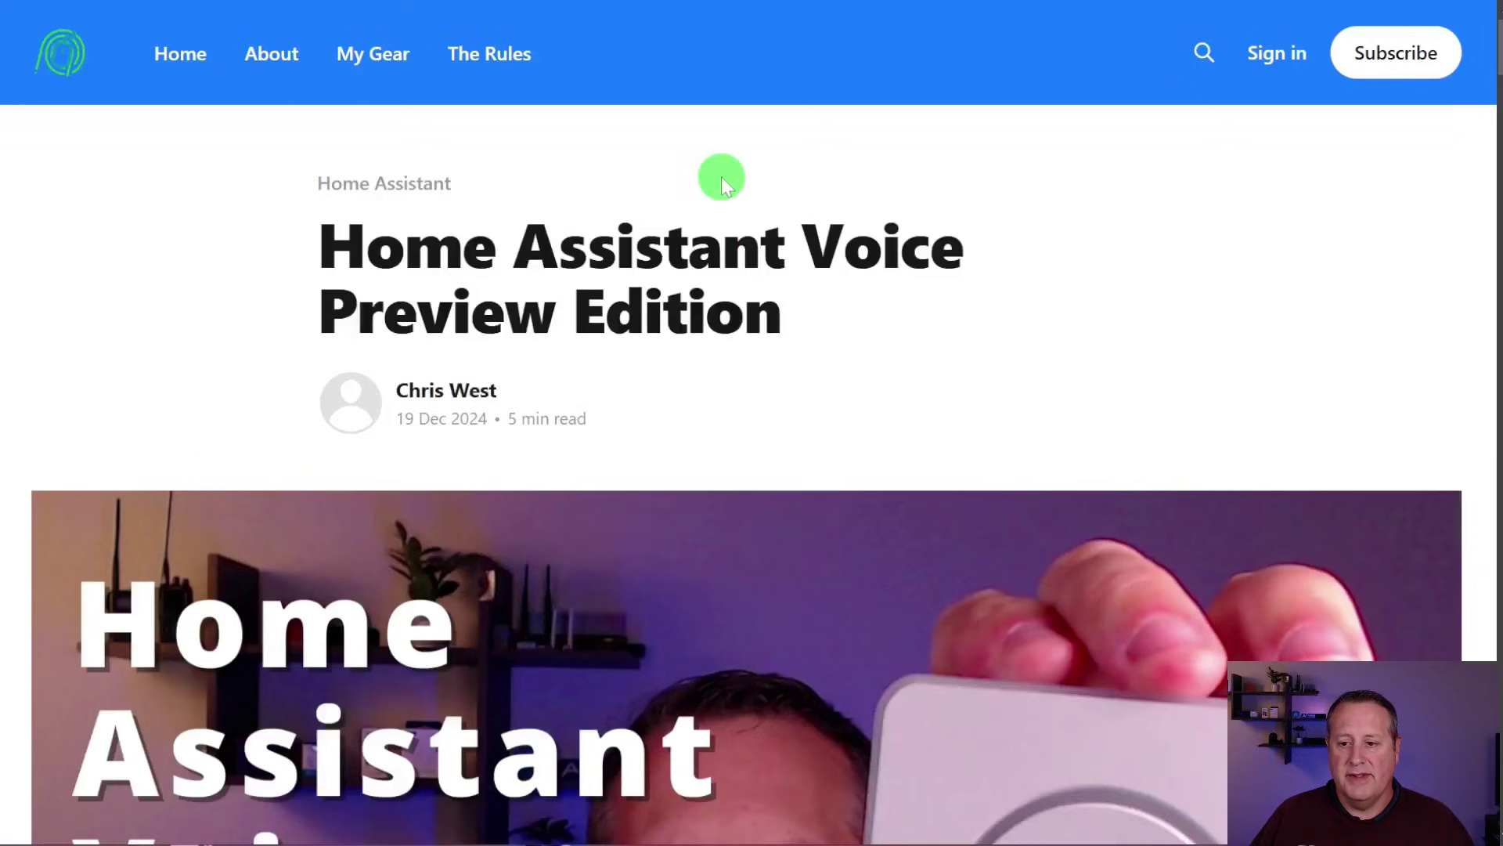
# Read through the Home Assistant Voice Preview Edition article, including its feature list, specifications and setup instructions
pyautogui.scroll(-6, 721, 176)
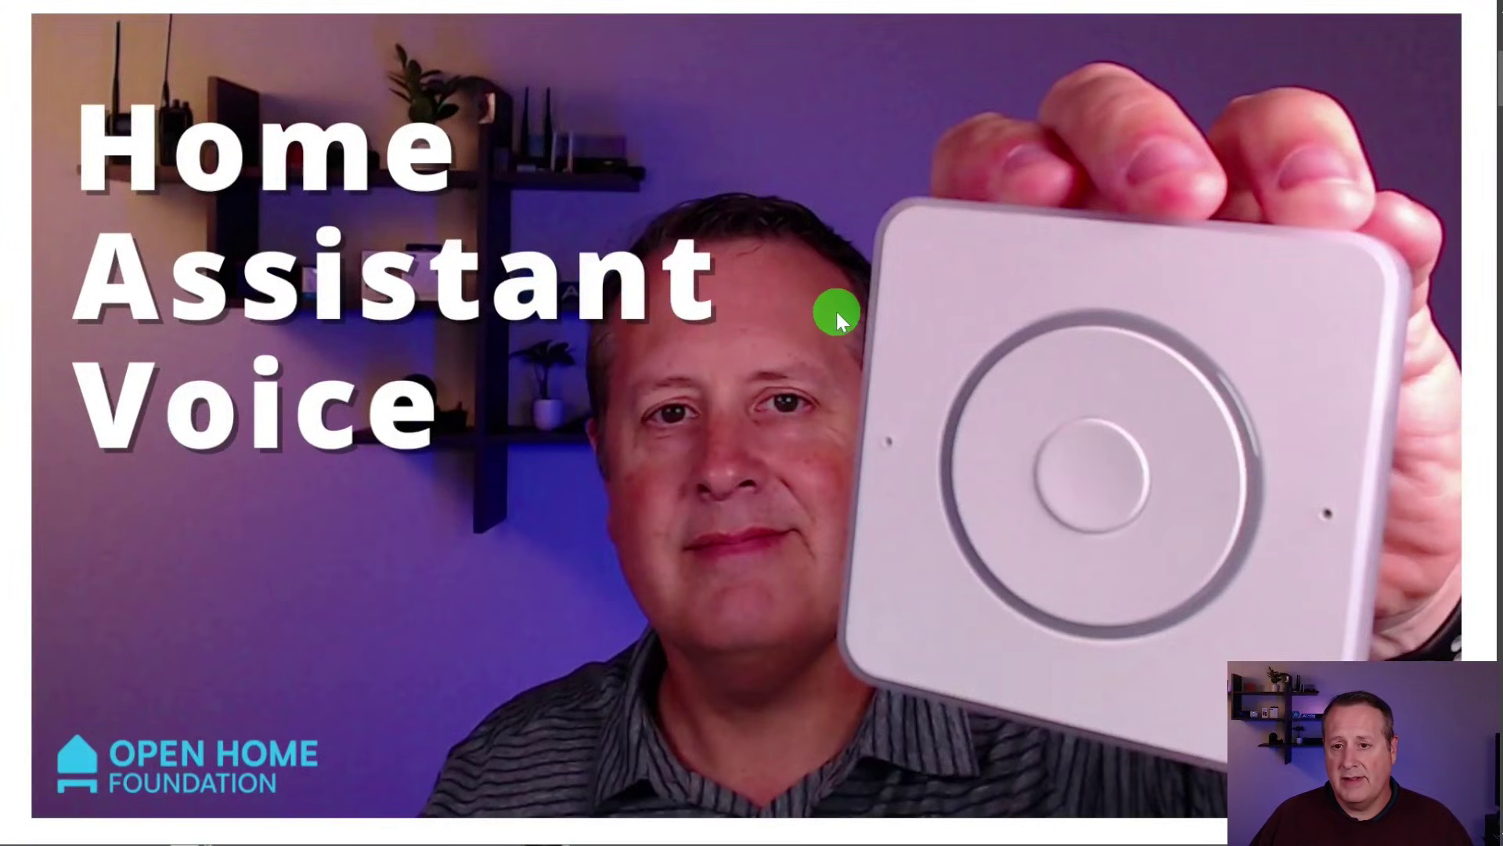
pyautogui.scroll(-6, 564, 380)
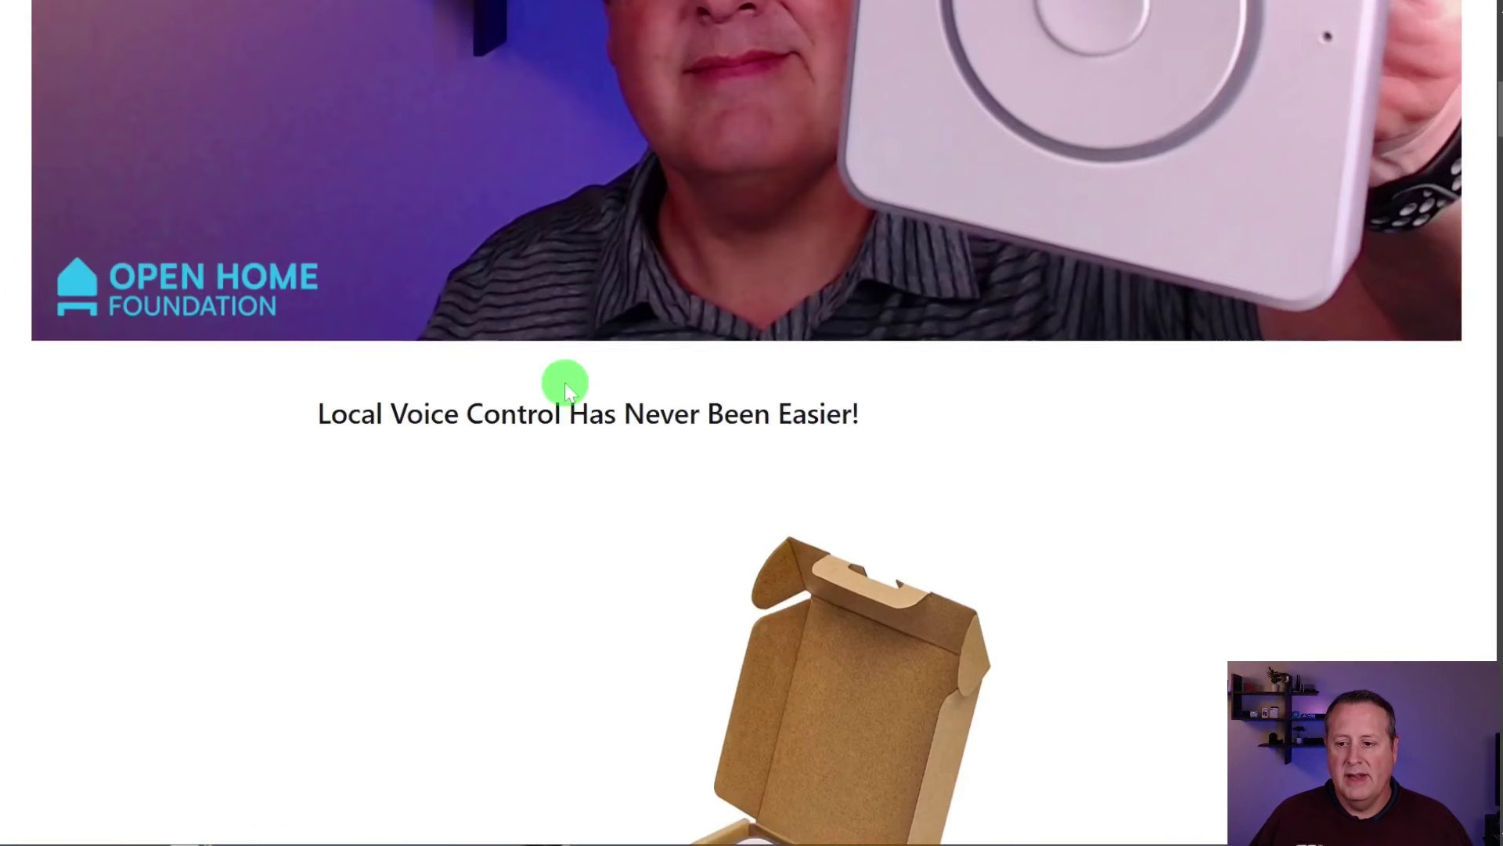
pyautogui.scroll(-20, 565, 384)
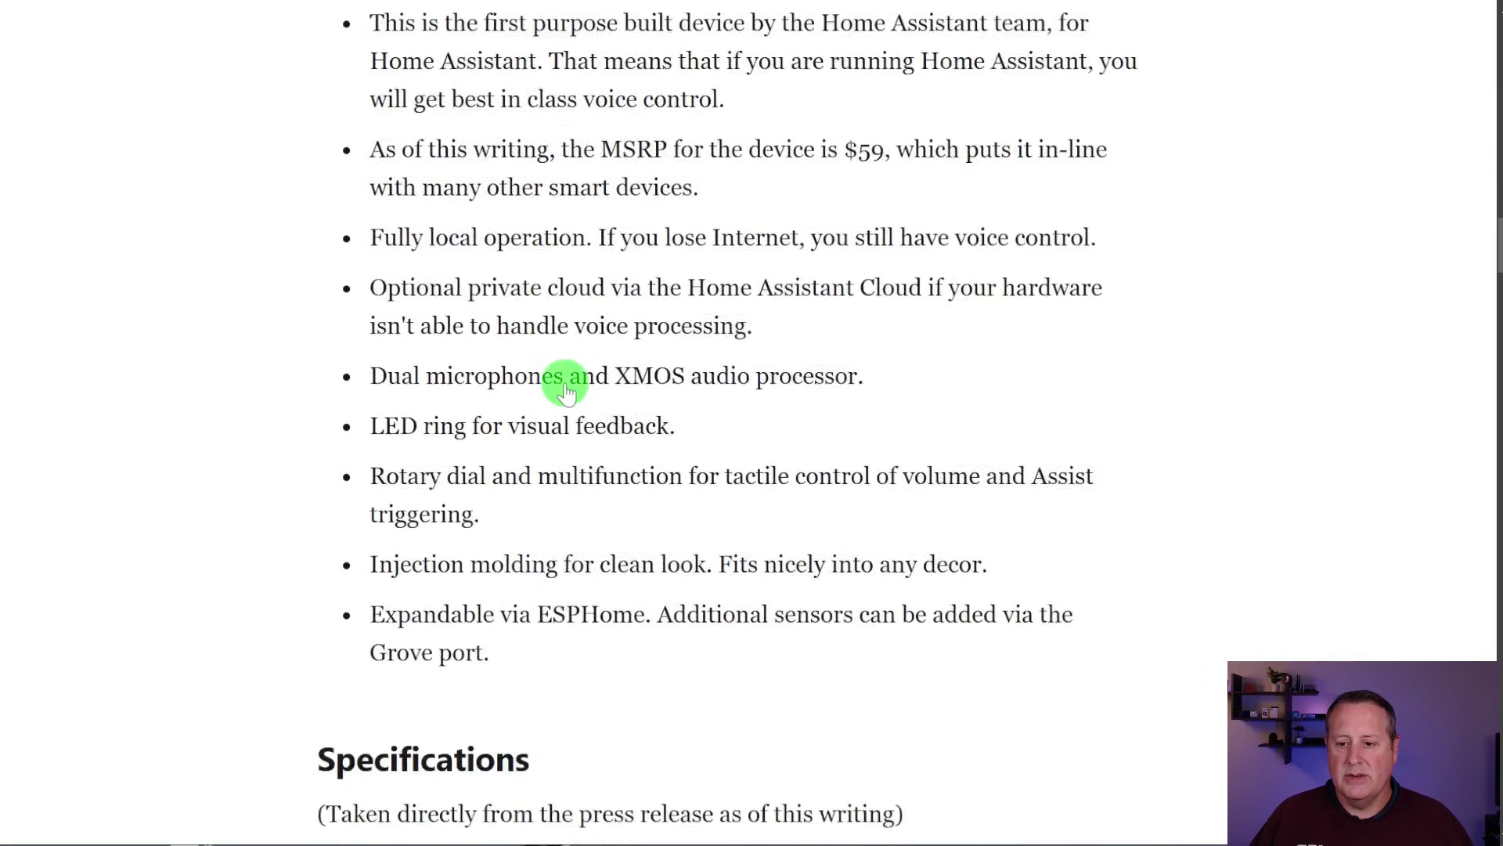
pyautogui.scroll(-20, 566, 384)
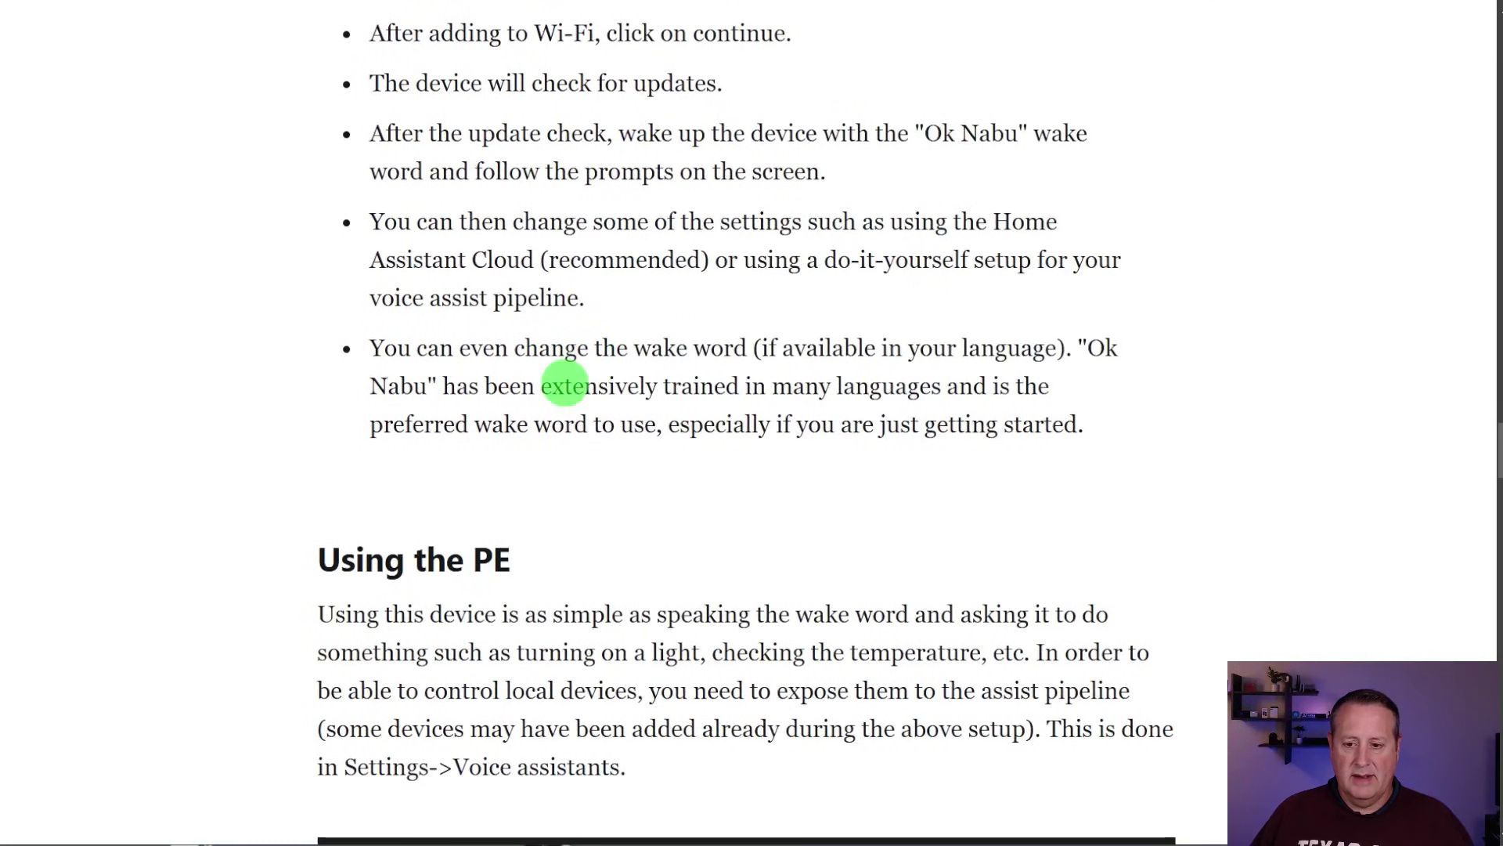
pyautogui.scroll(-17, 565, 383)
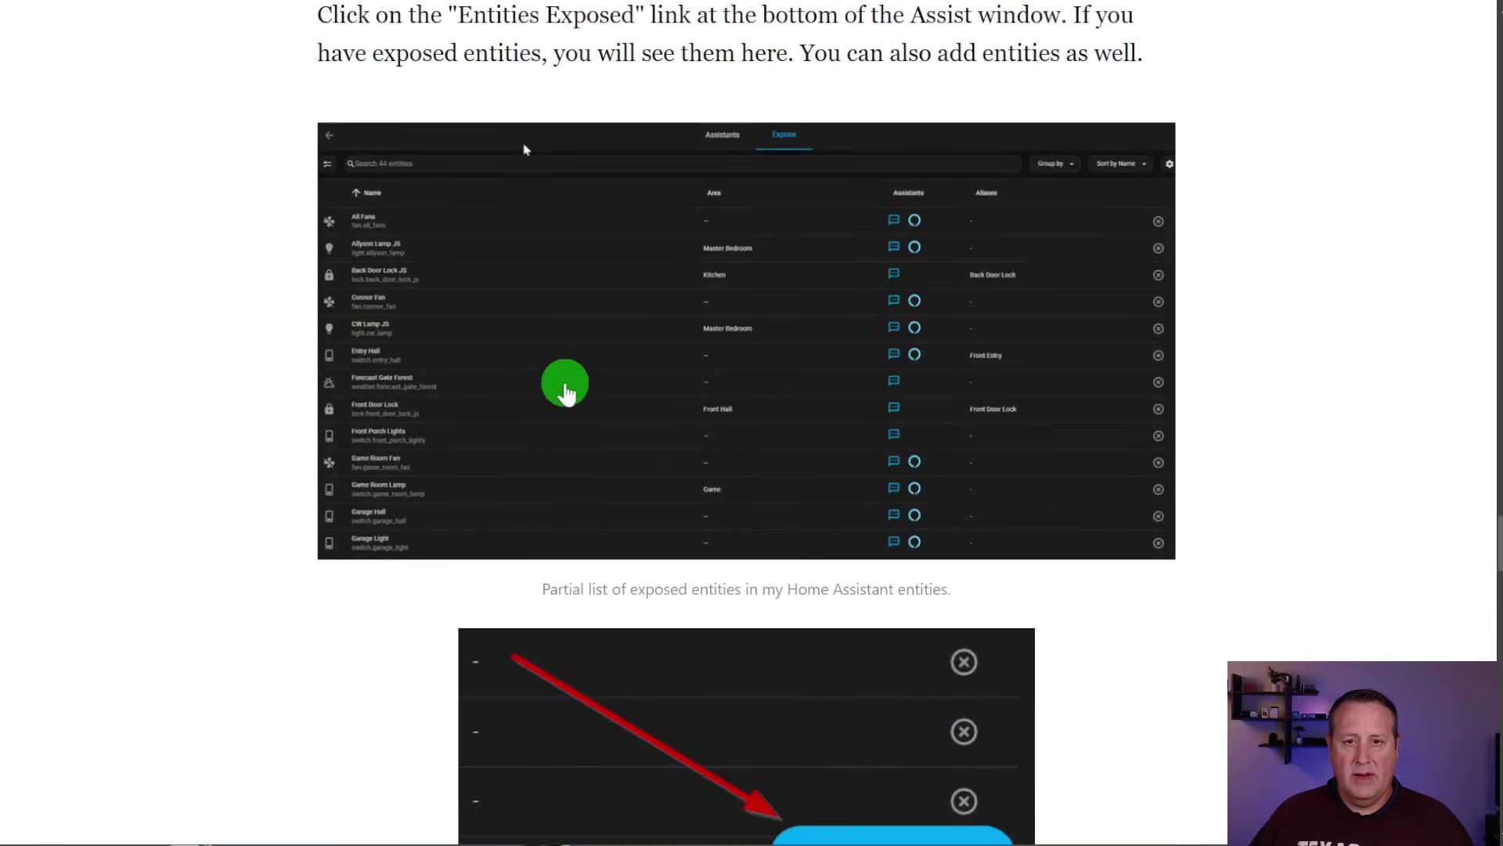
pyautogui.scroll(20, 566, 383)
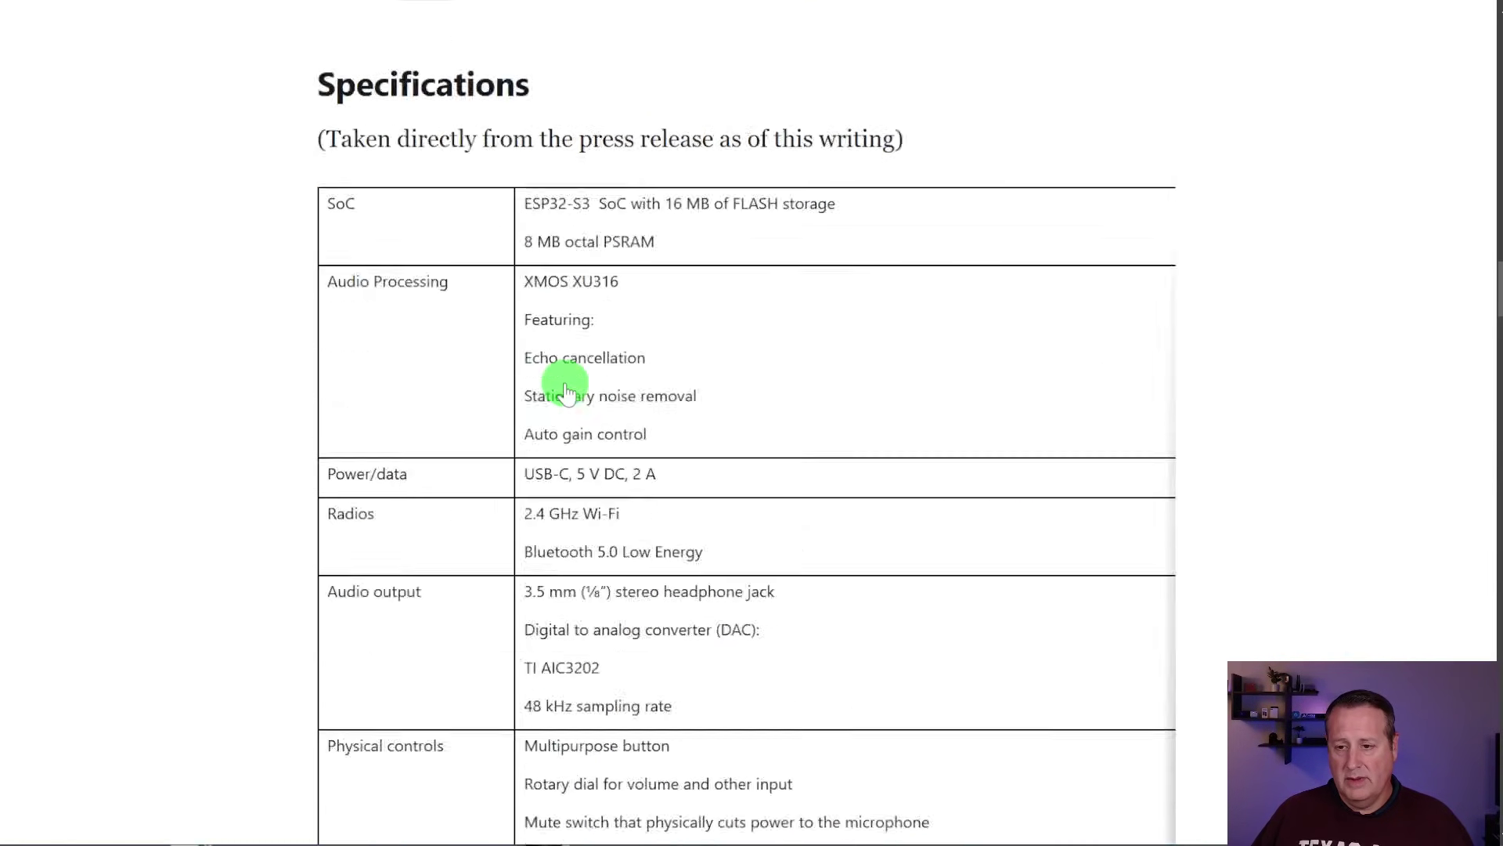
pyautogui.scroll(15, 565, 384)
pyautogui.scroll(3, 621, 359)
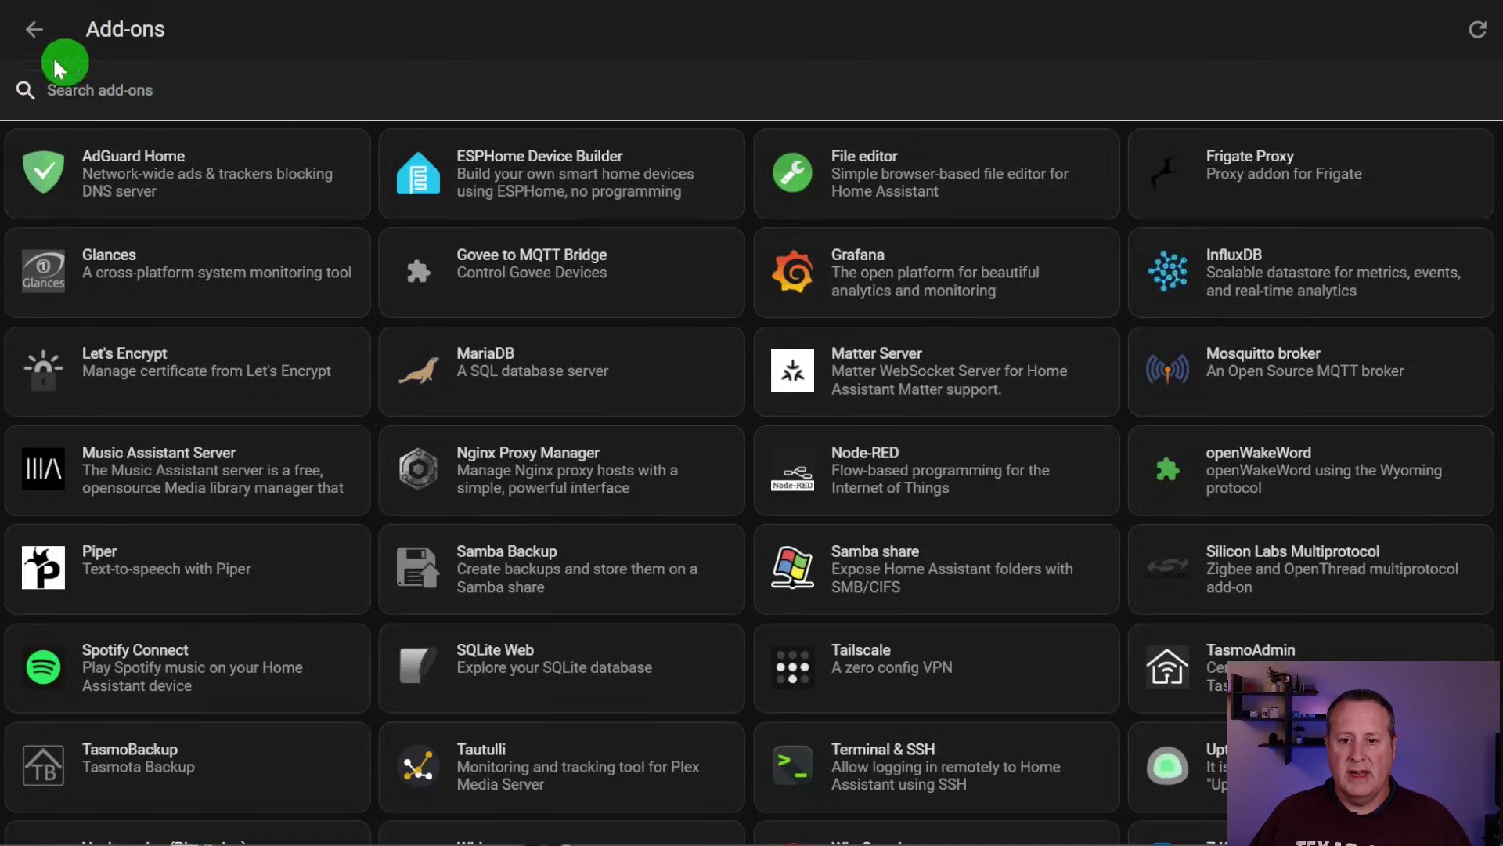
# Open the ChaptGPT voice assistant in Home Assistant and review its conversation agent, speech-to-text and text-to-speech settings
pyautogui.click(31, 41)
pyautogui.scroll(-6, 276, 702)
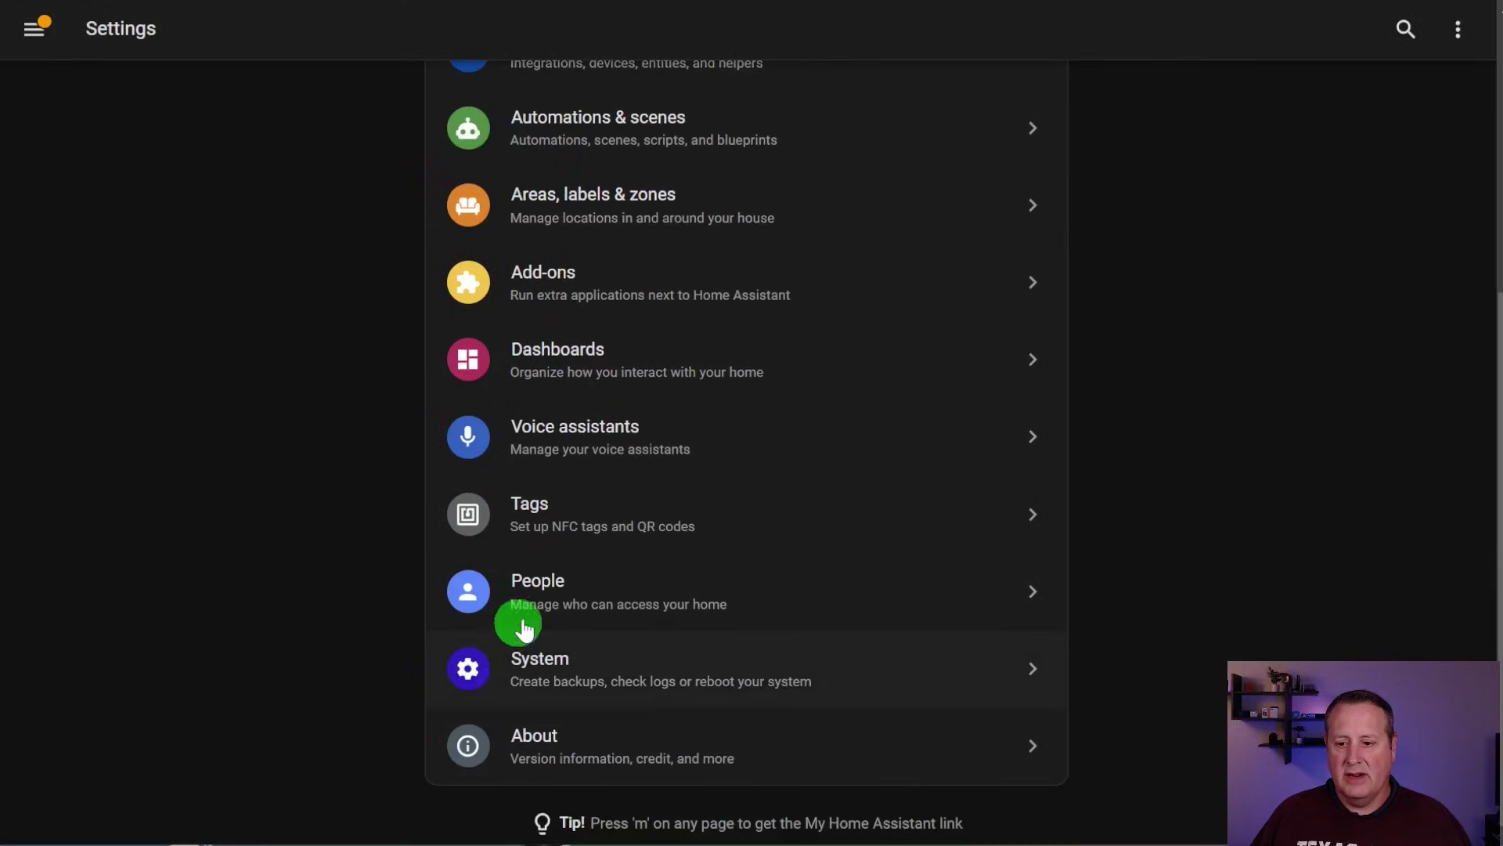
pyautogui.click(600, 444)
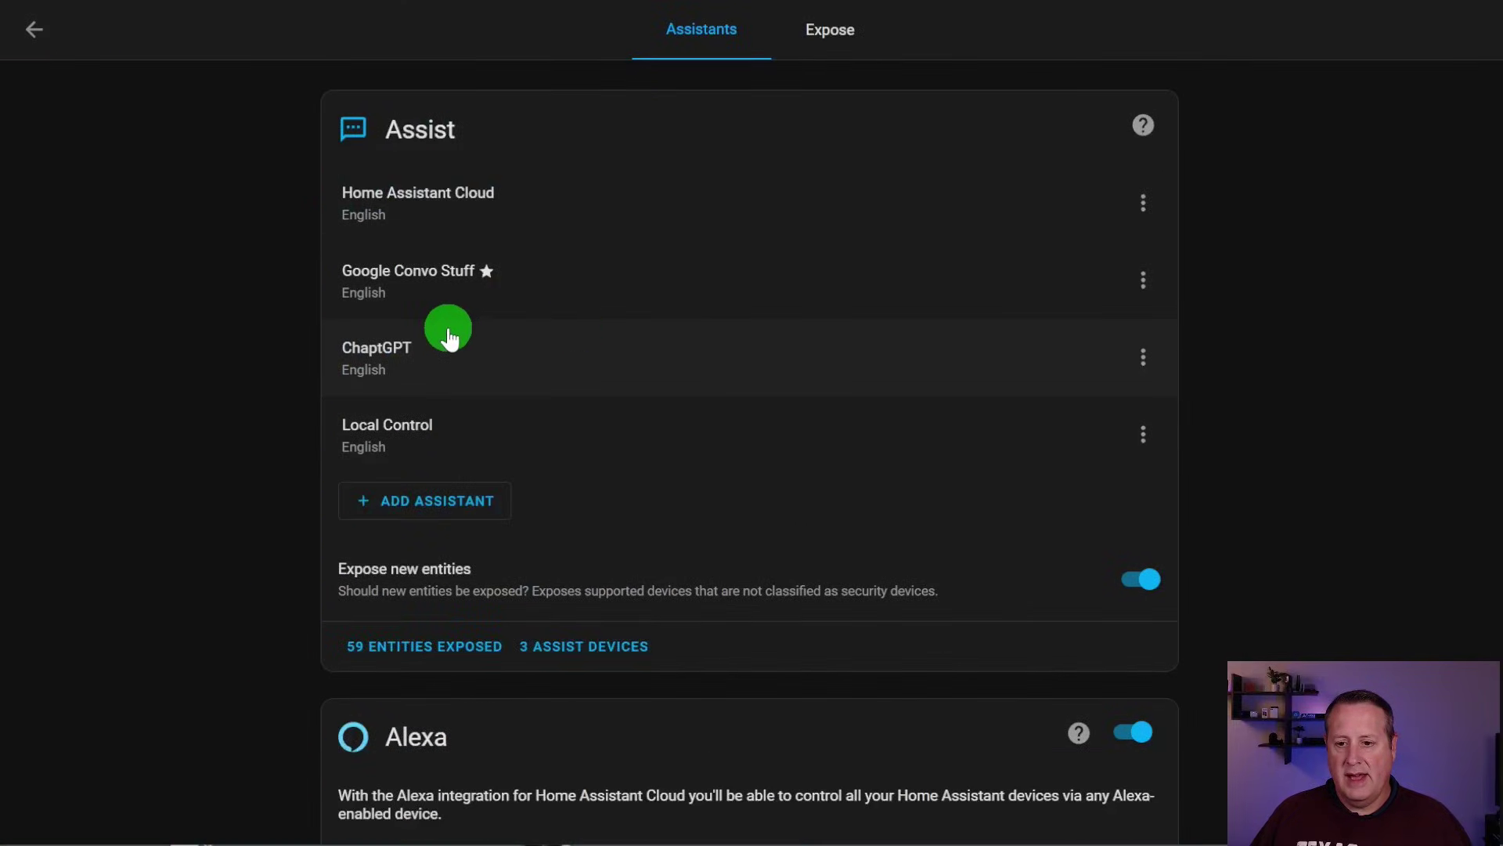
pyautogui.click(429, 333)
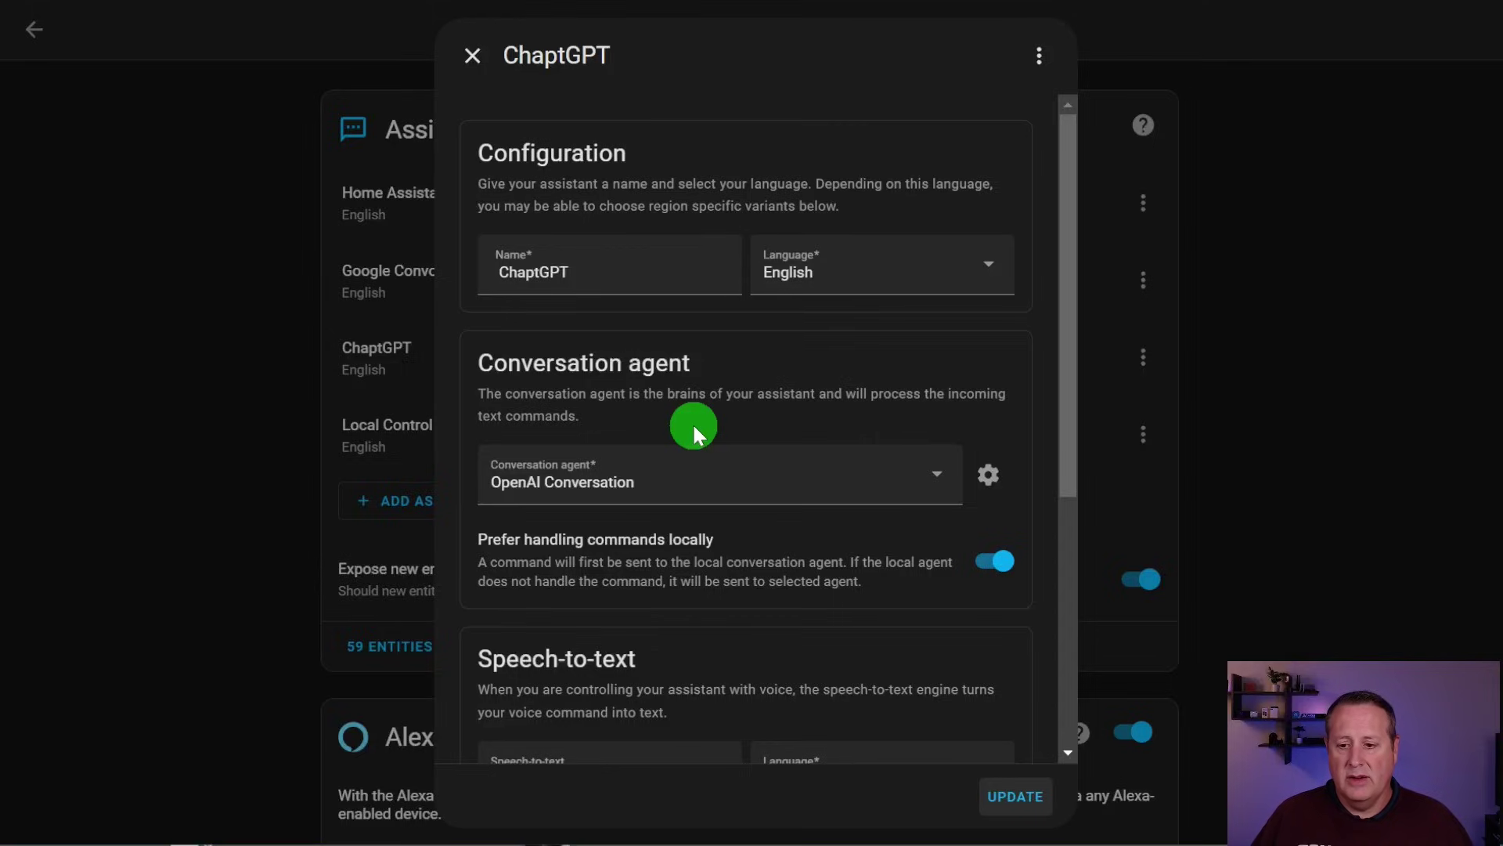
pyautogui.scroll(-3, 695, 431)
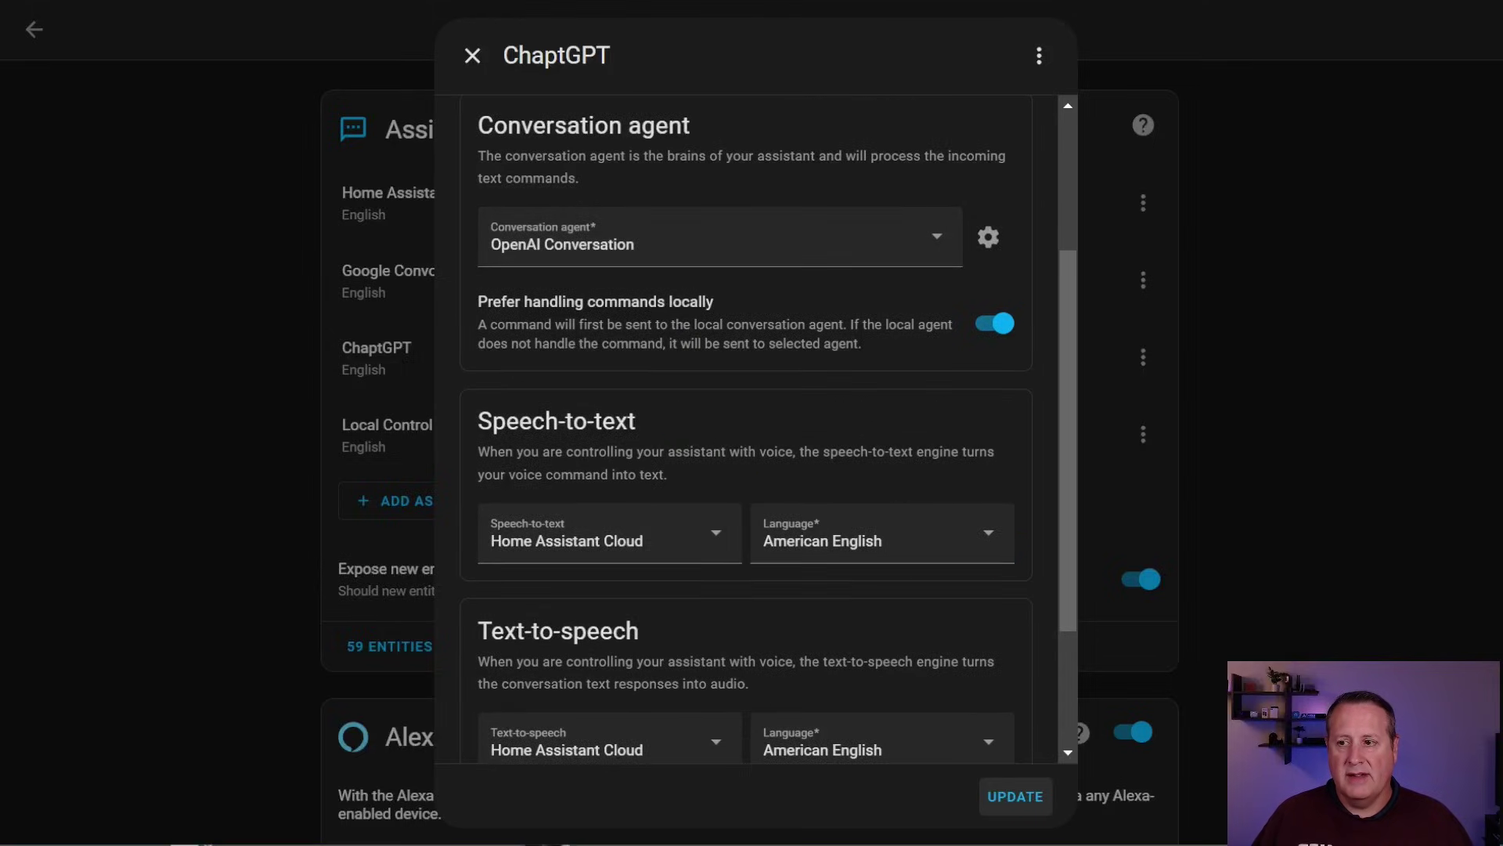
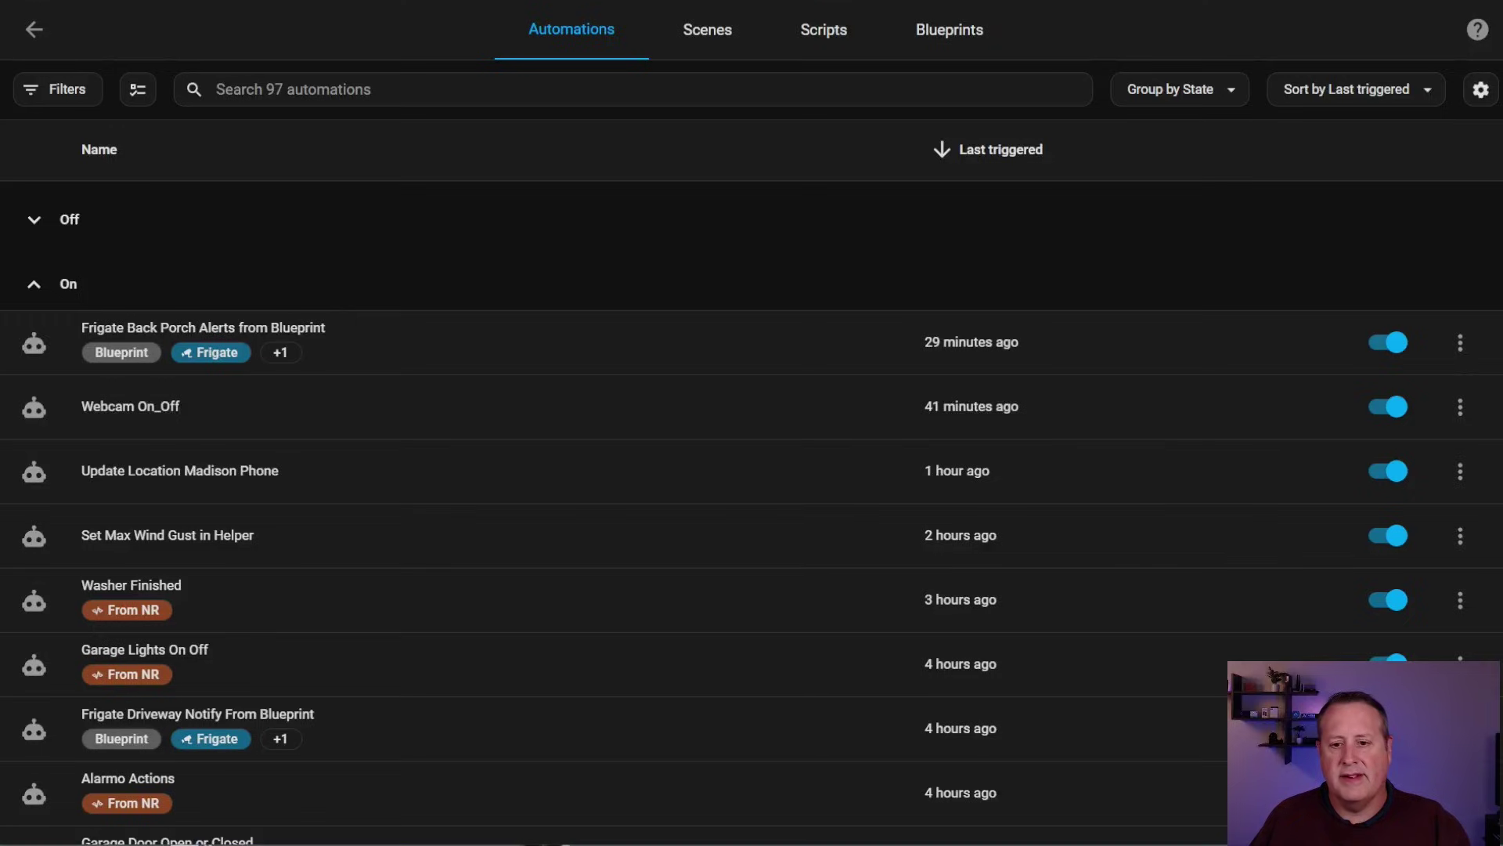
# Filter the automations by the From NR label and look through the filtered list
pyautogui.click(71, 92)
pyautogui.click(106, 305)
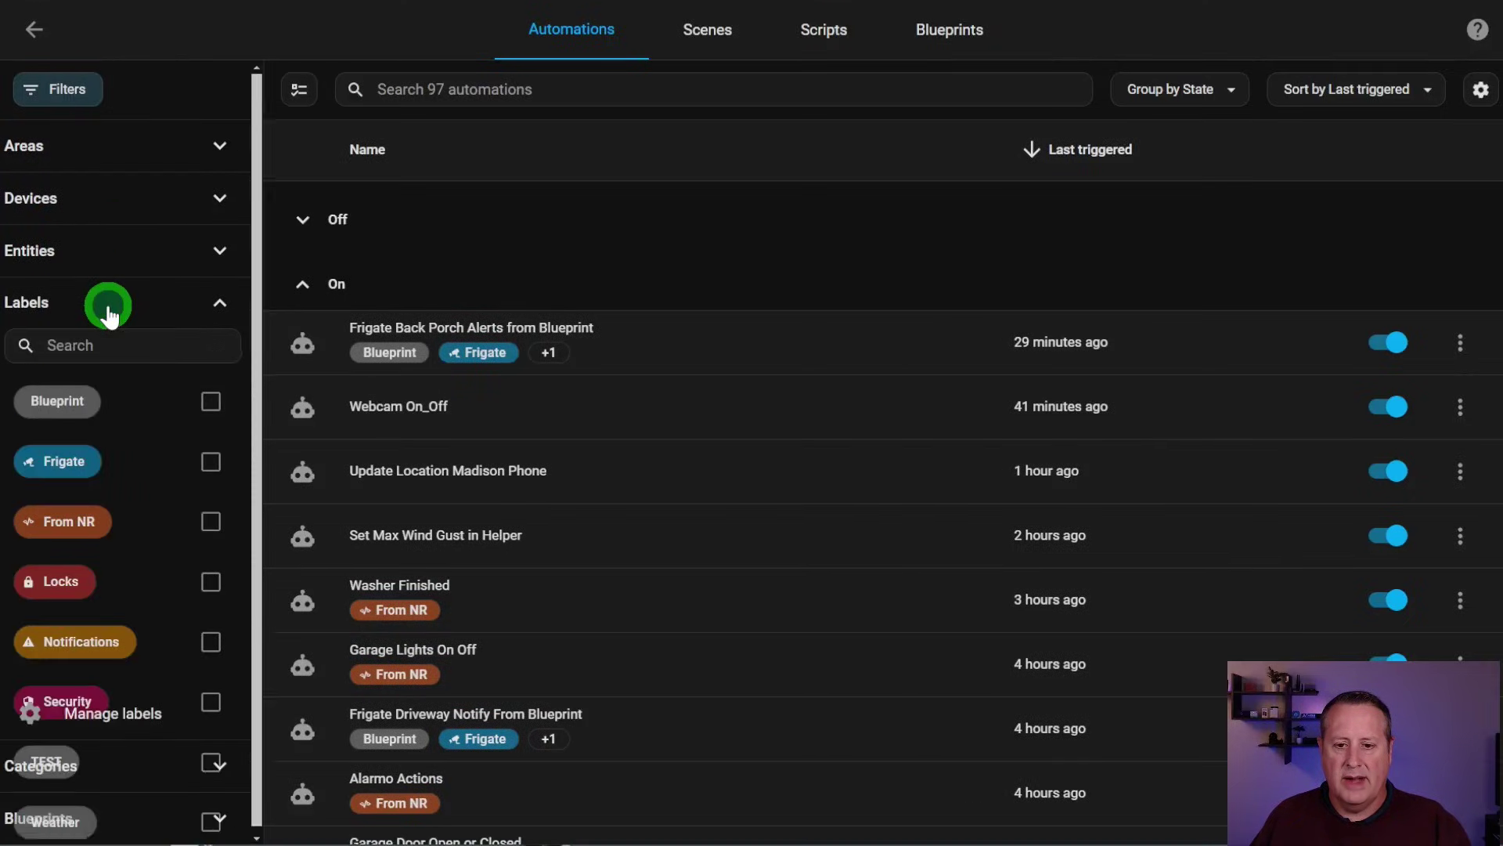
pyautogui.click(205, 520)
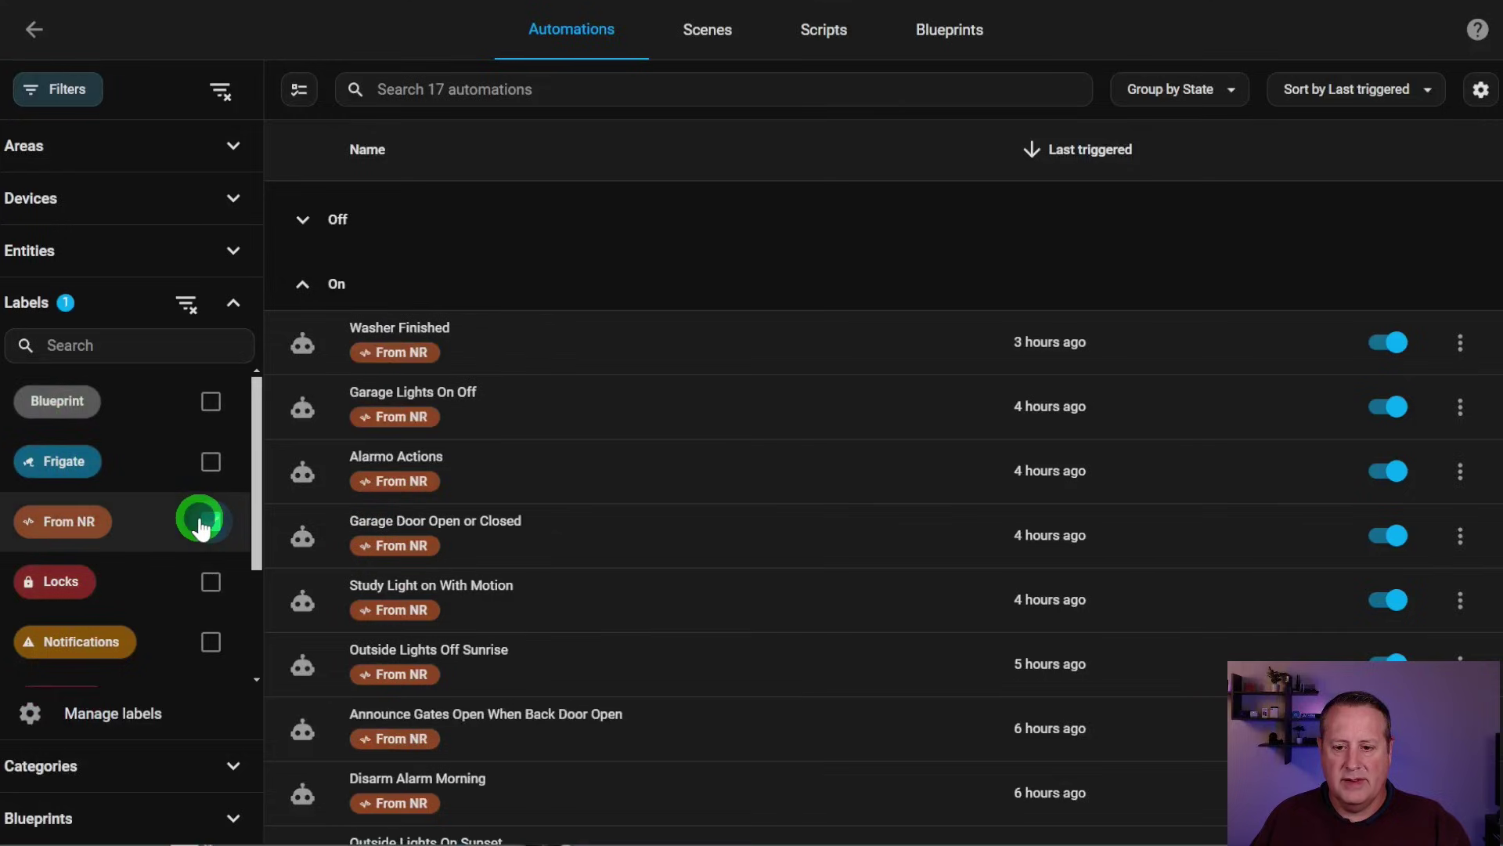
pyautogui.click(76, 92)
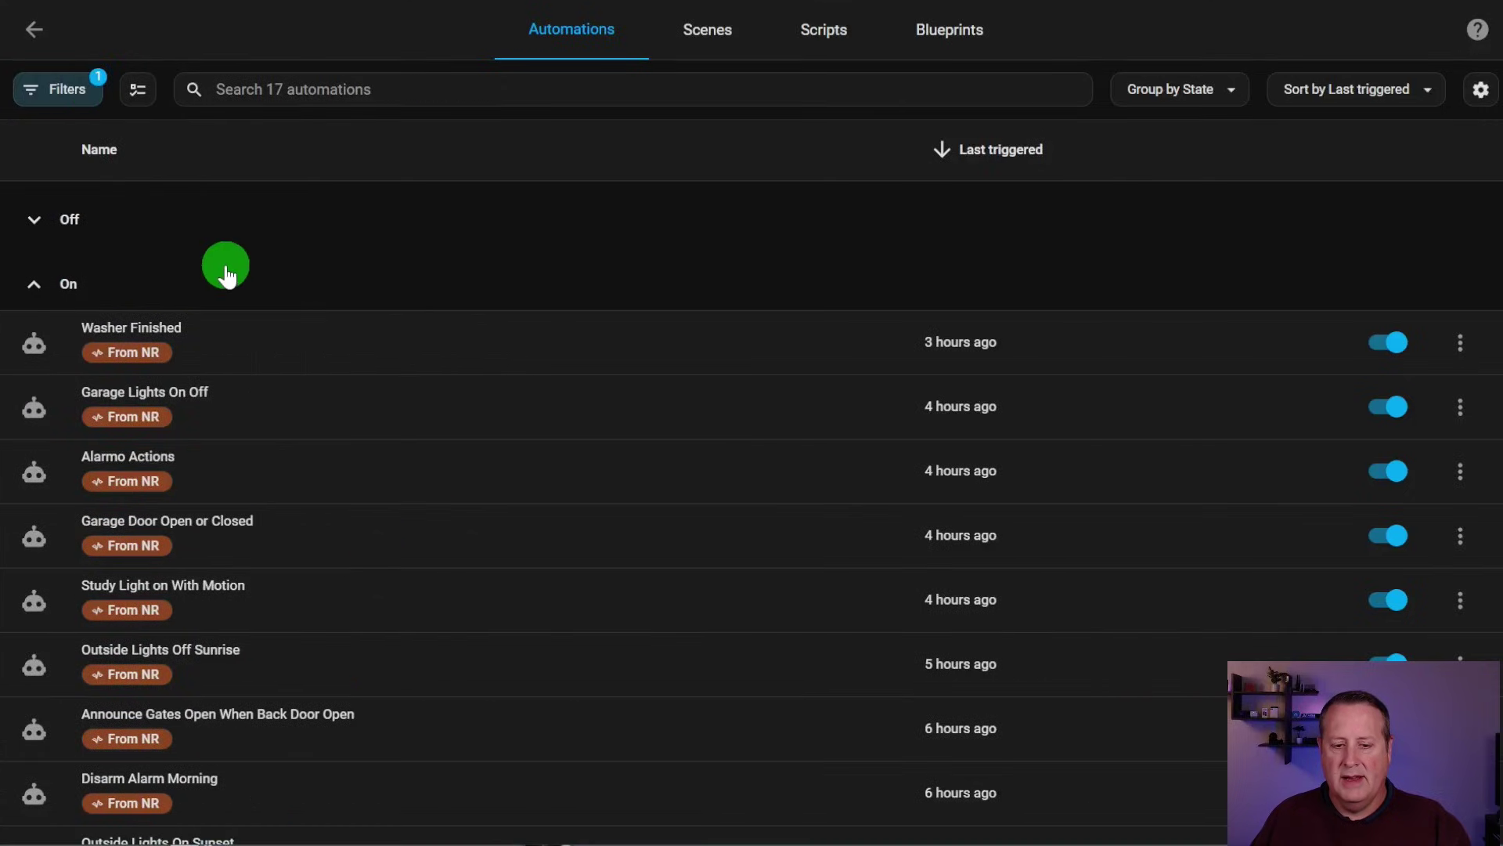
pyautogui.scroll(-5, 221, 268)
pyautogui.scroll(-1, 226, 274)
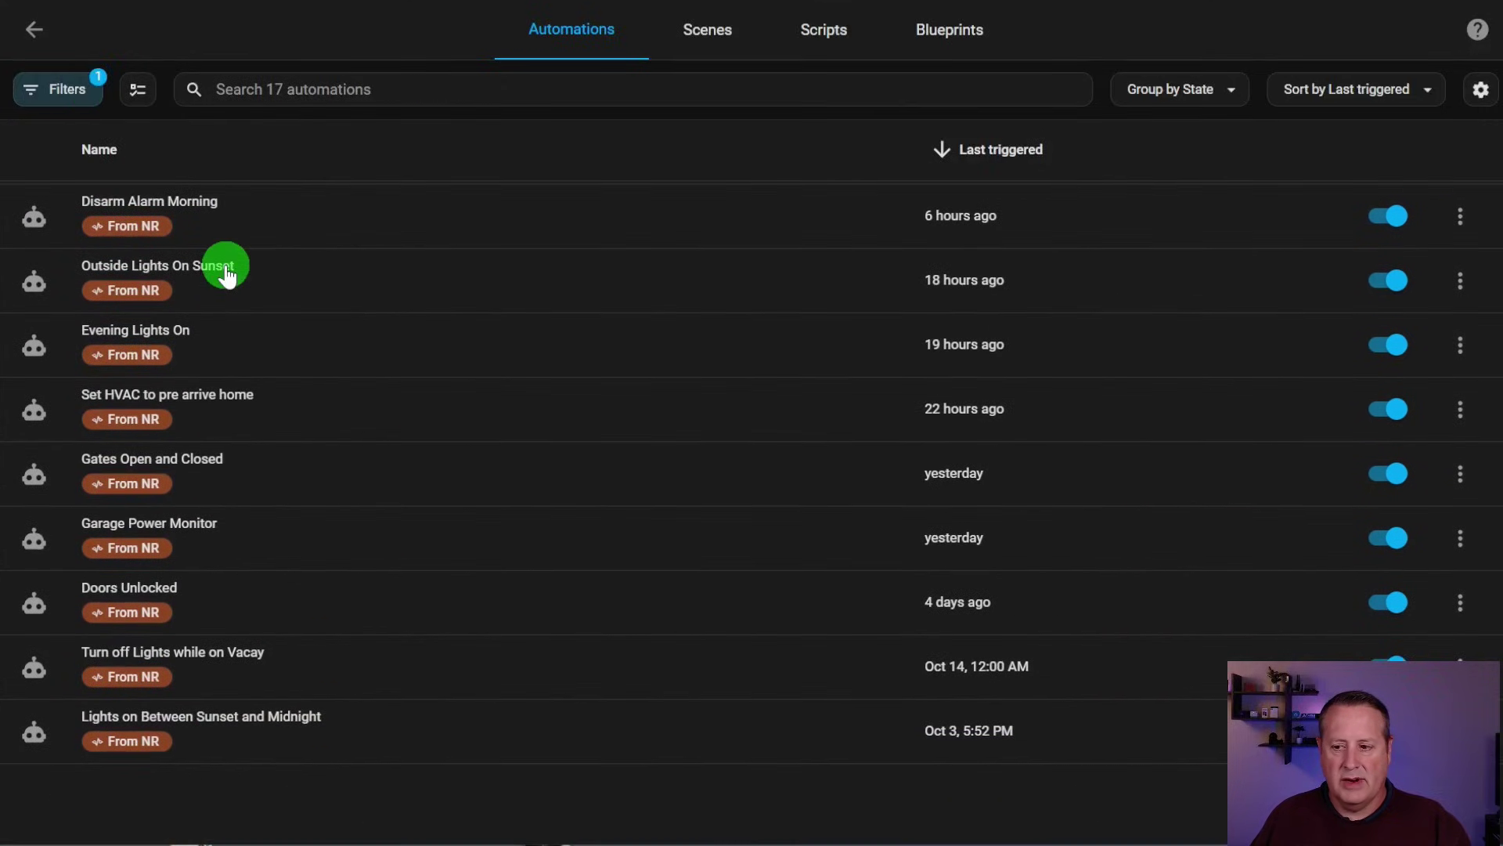
pyautogui.scroll(8, 226, 274)
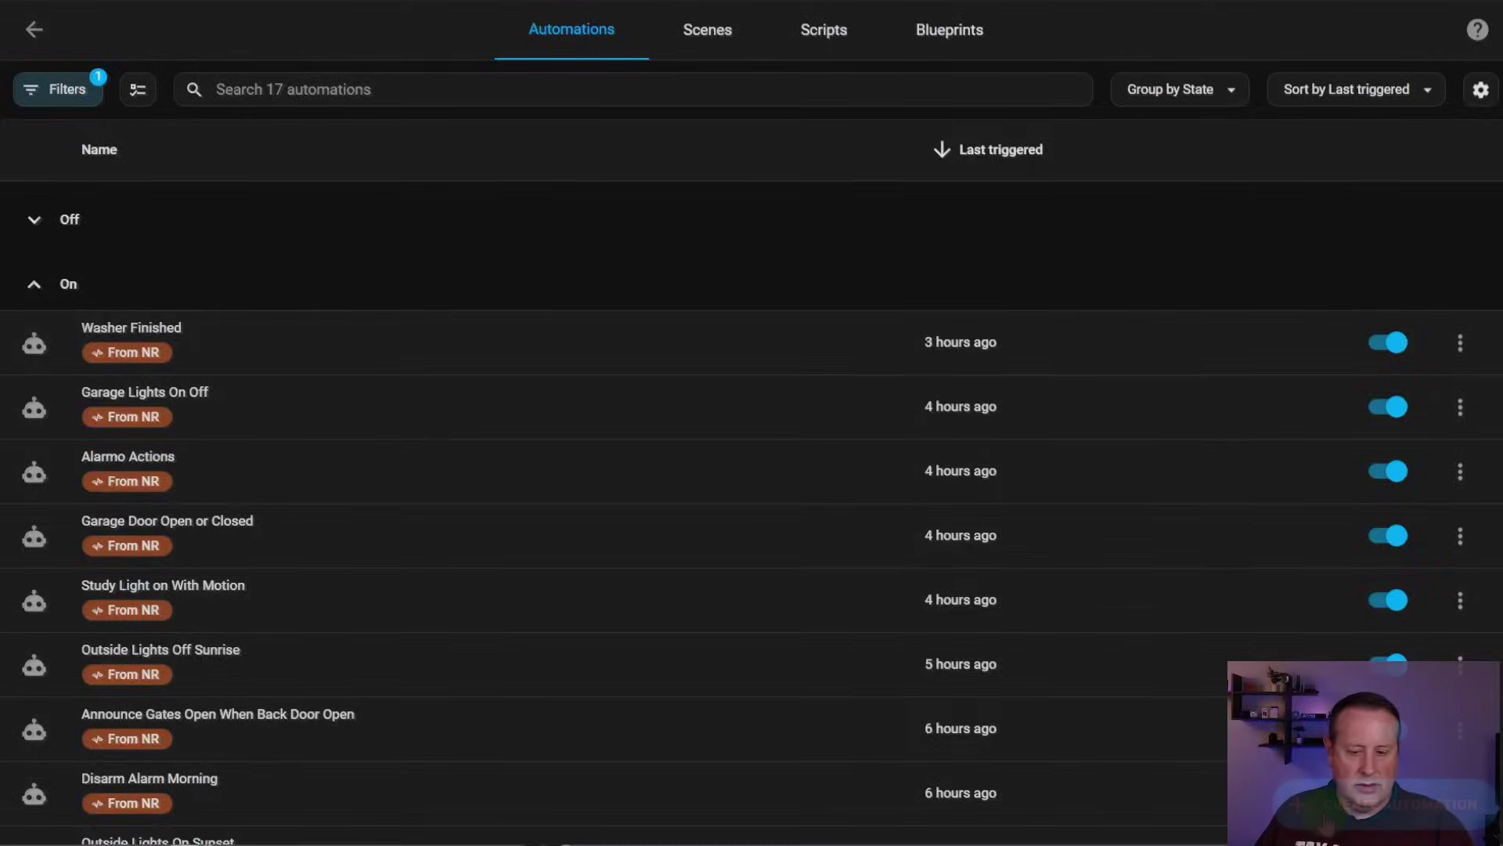
# Browse the blueprints offered for creating an automation, and start an empty automation from scratch
pyautogui.click(1358, 804)
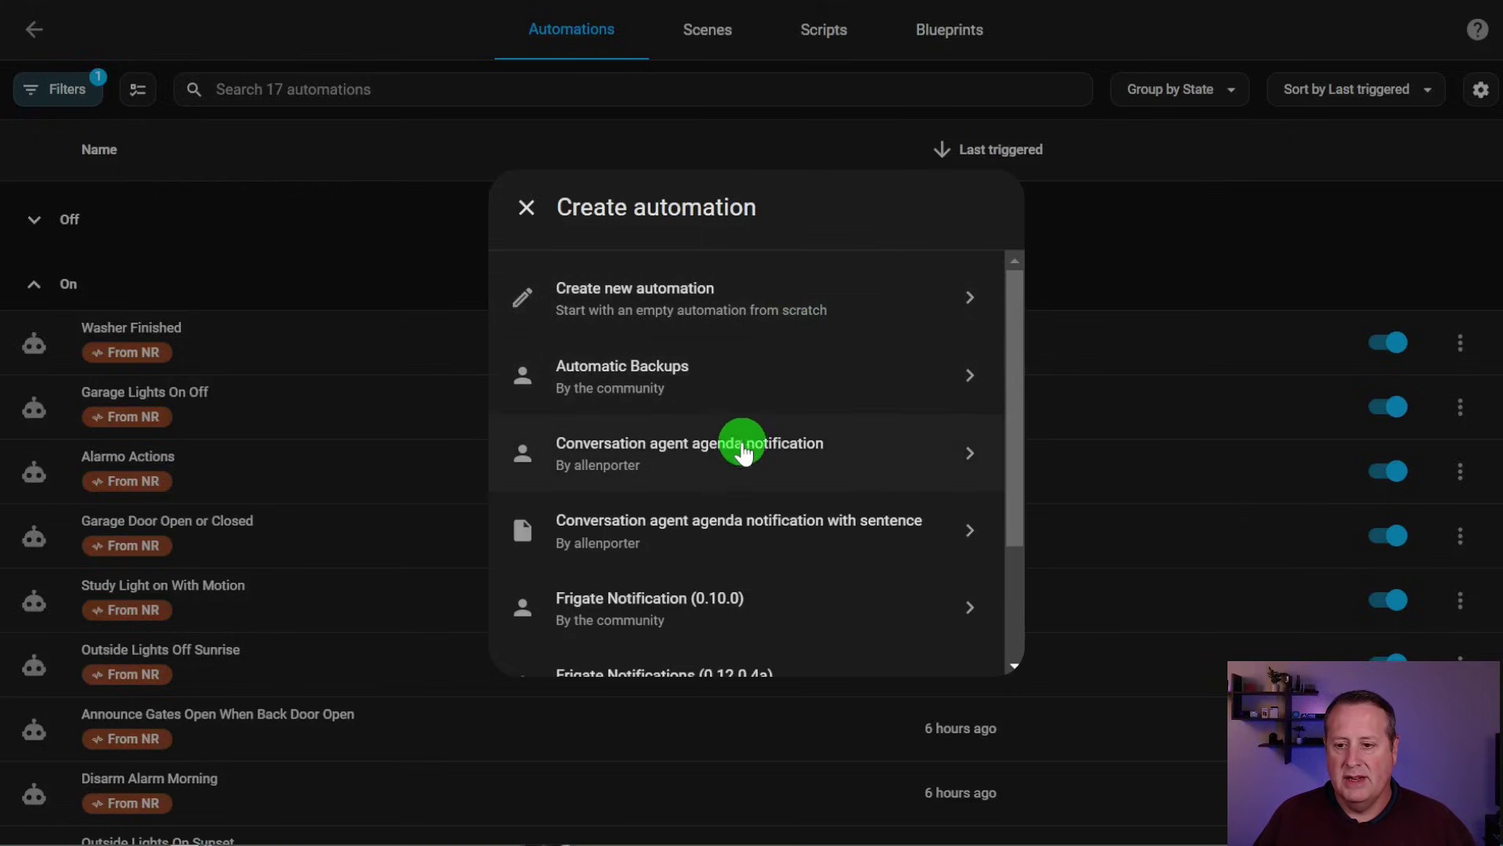
pyautogui.scroll(-3, 728, 368)
pyautogui.scroll(3, 728, 369)
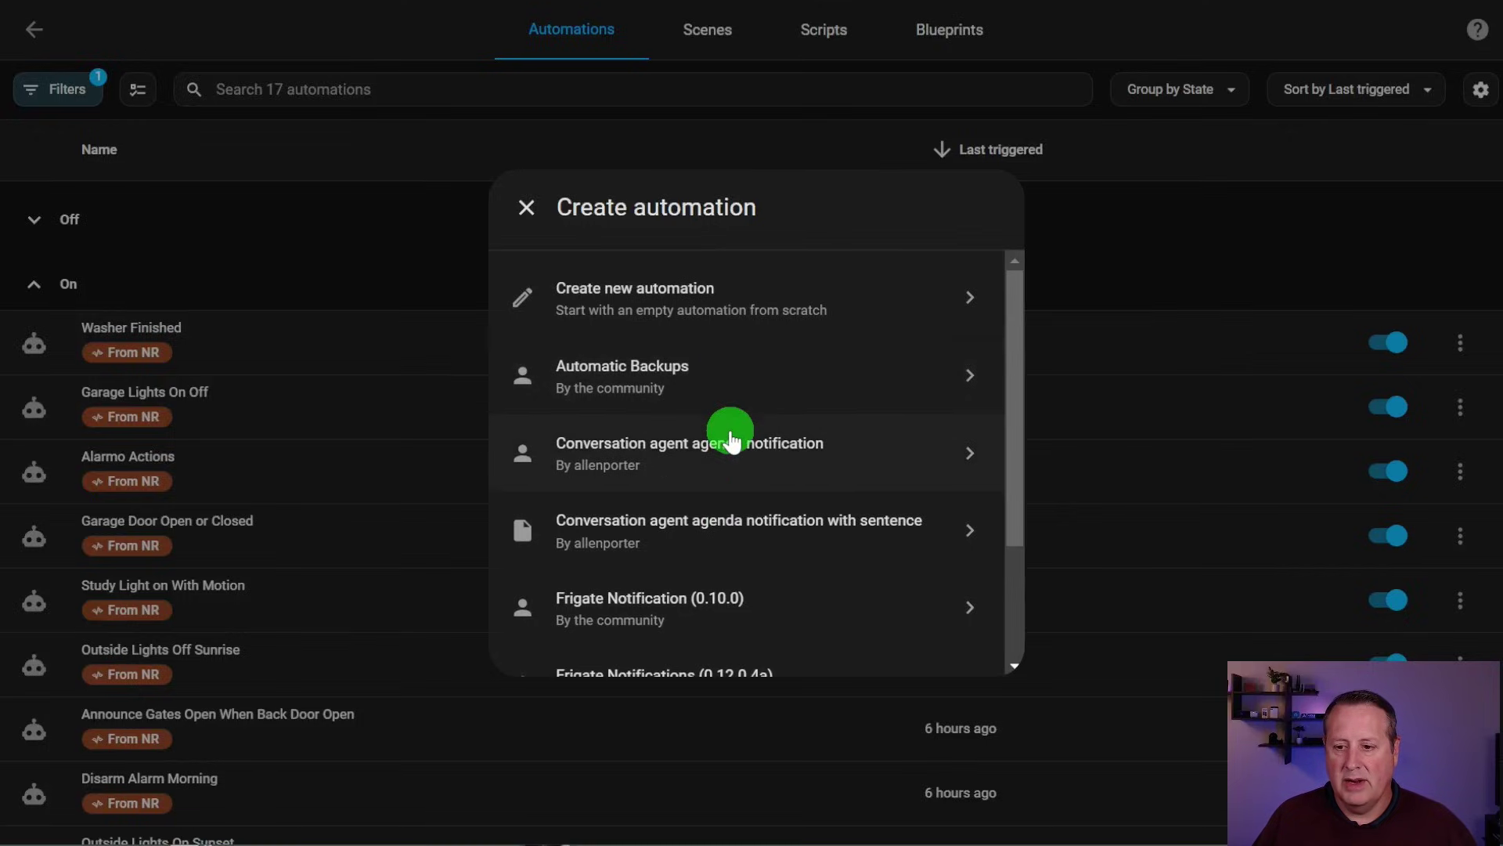
pyautogui.scroll(-2, 741, 512)
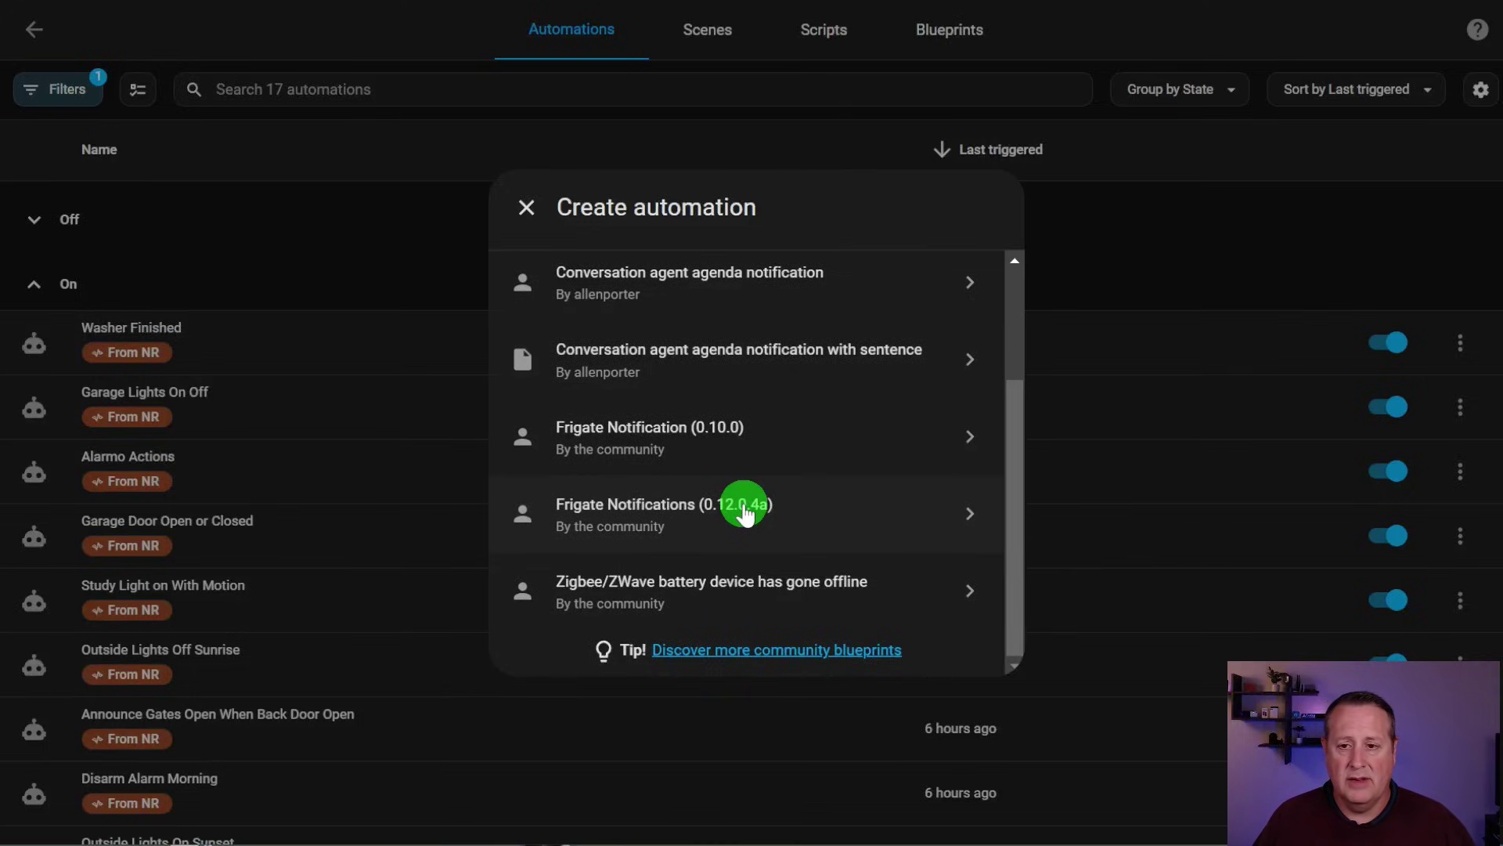
pyautogui.scroll(3, 744, 513)
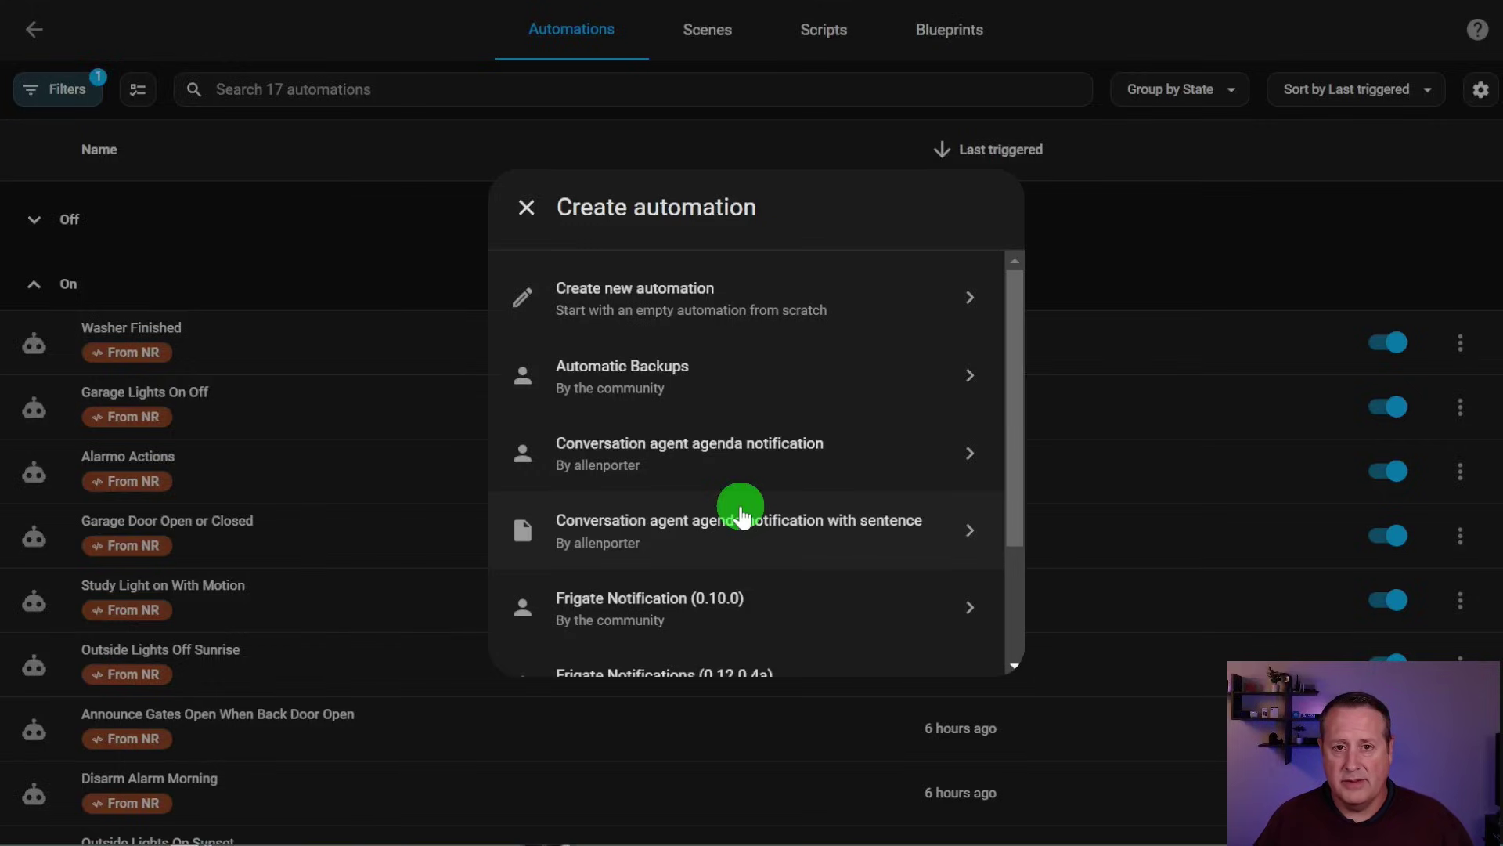
pyautogui.click(791, 310)
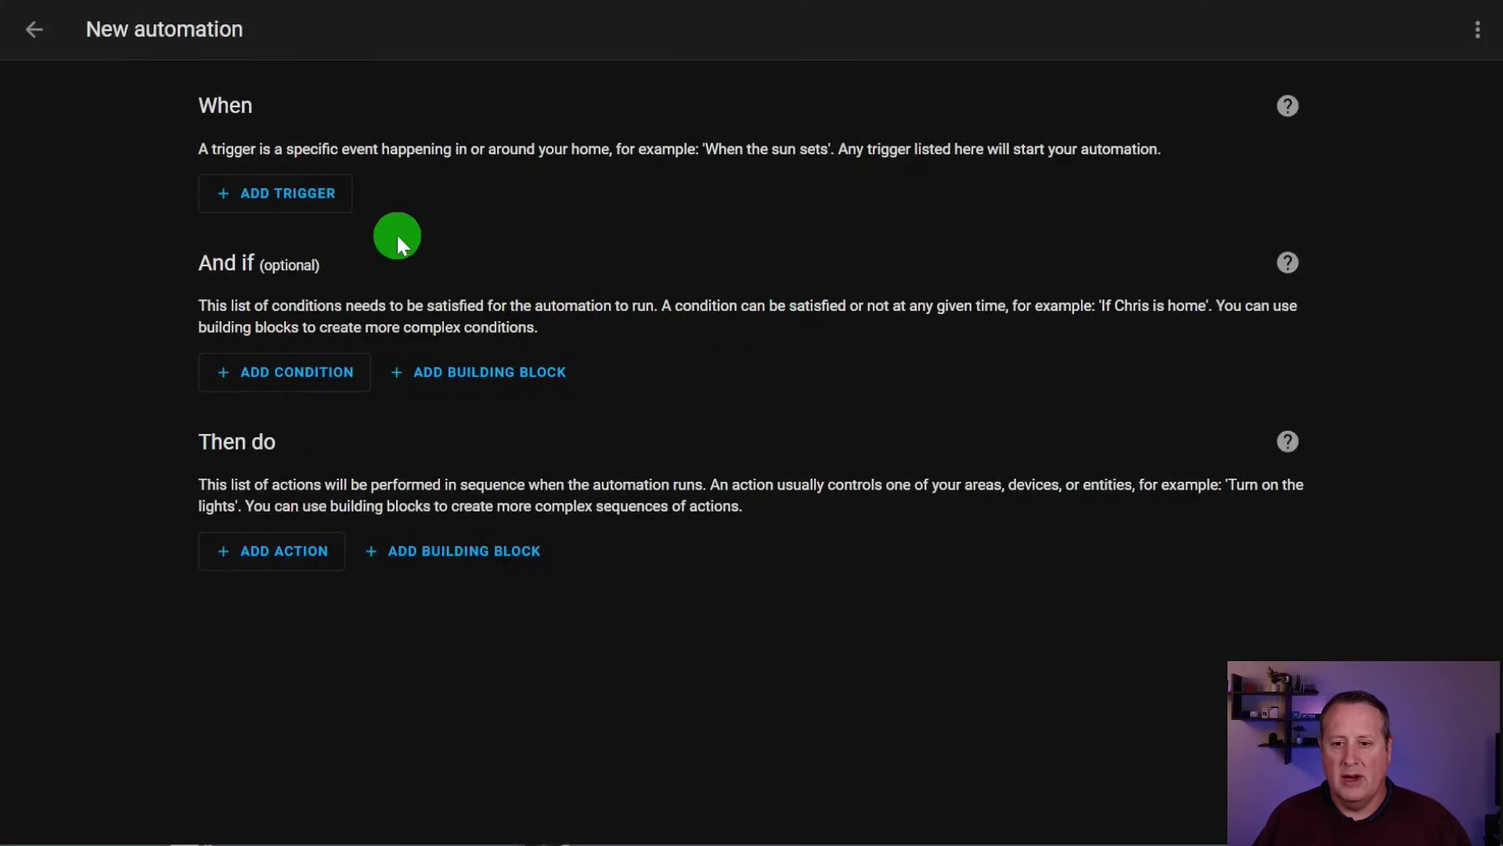
# Examine the condition building blocks and the action types offered for the new automation without adding any
pyautogui.click(477, 378)
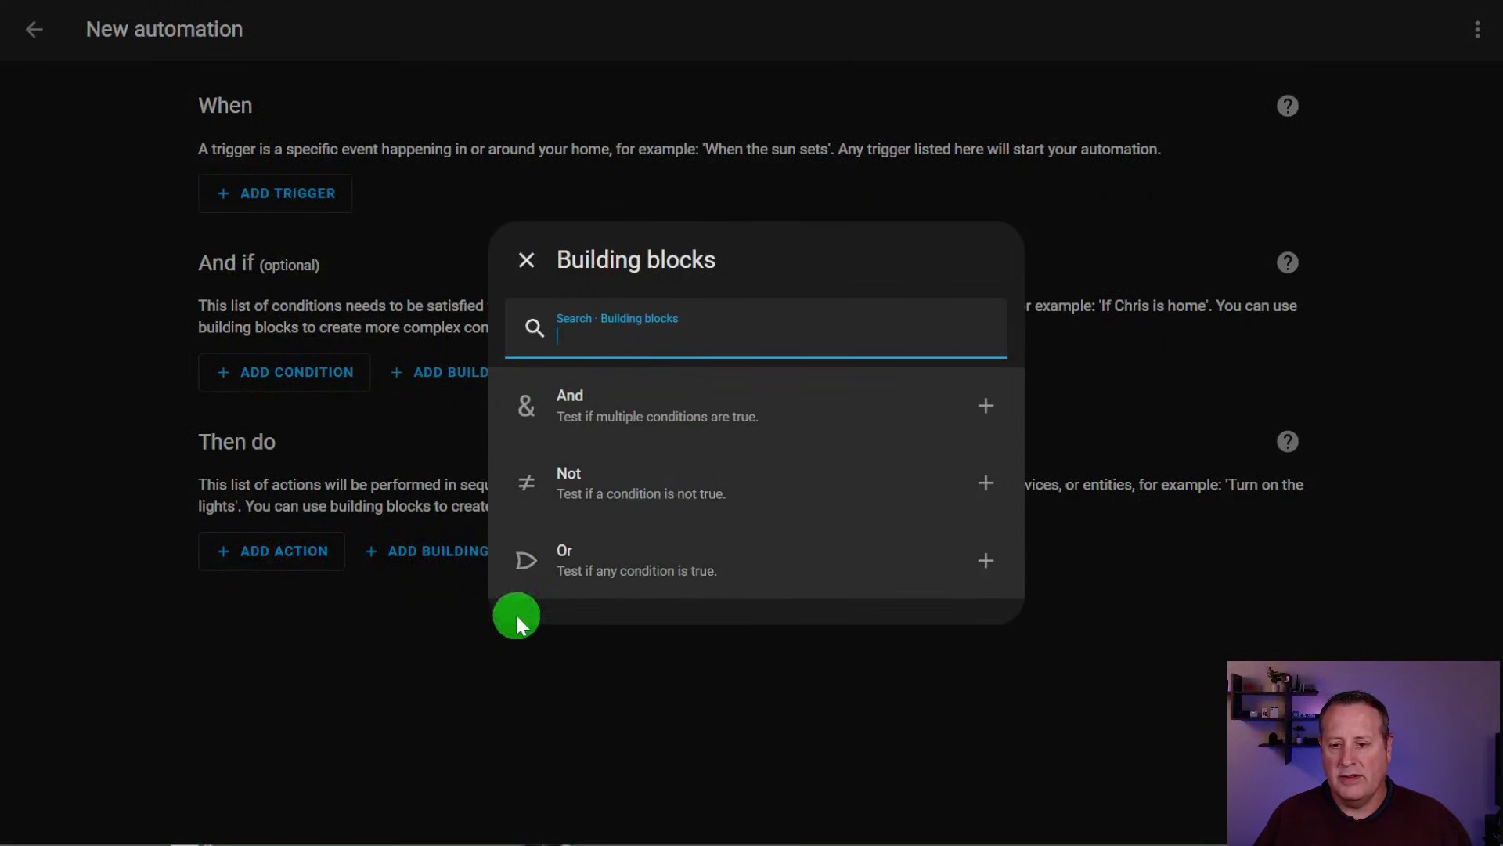
pyautogui.click(326, 689)
pyautogui.click(310, 561)
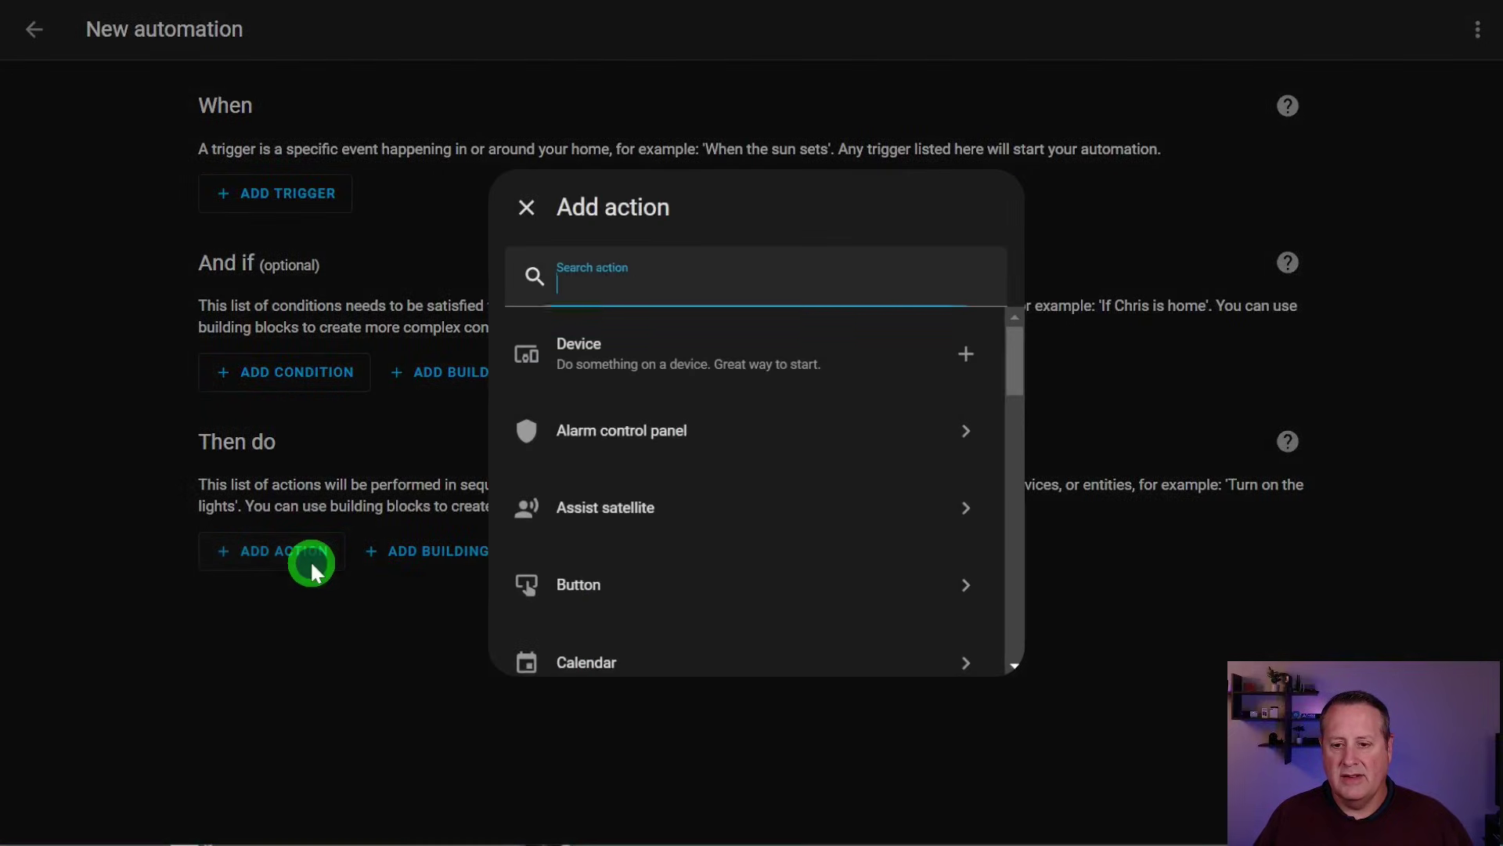
pyautogui.scroll(-15, 729, 479)
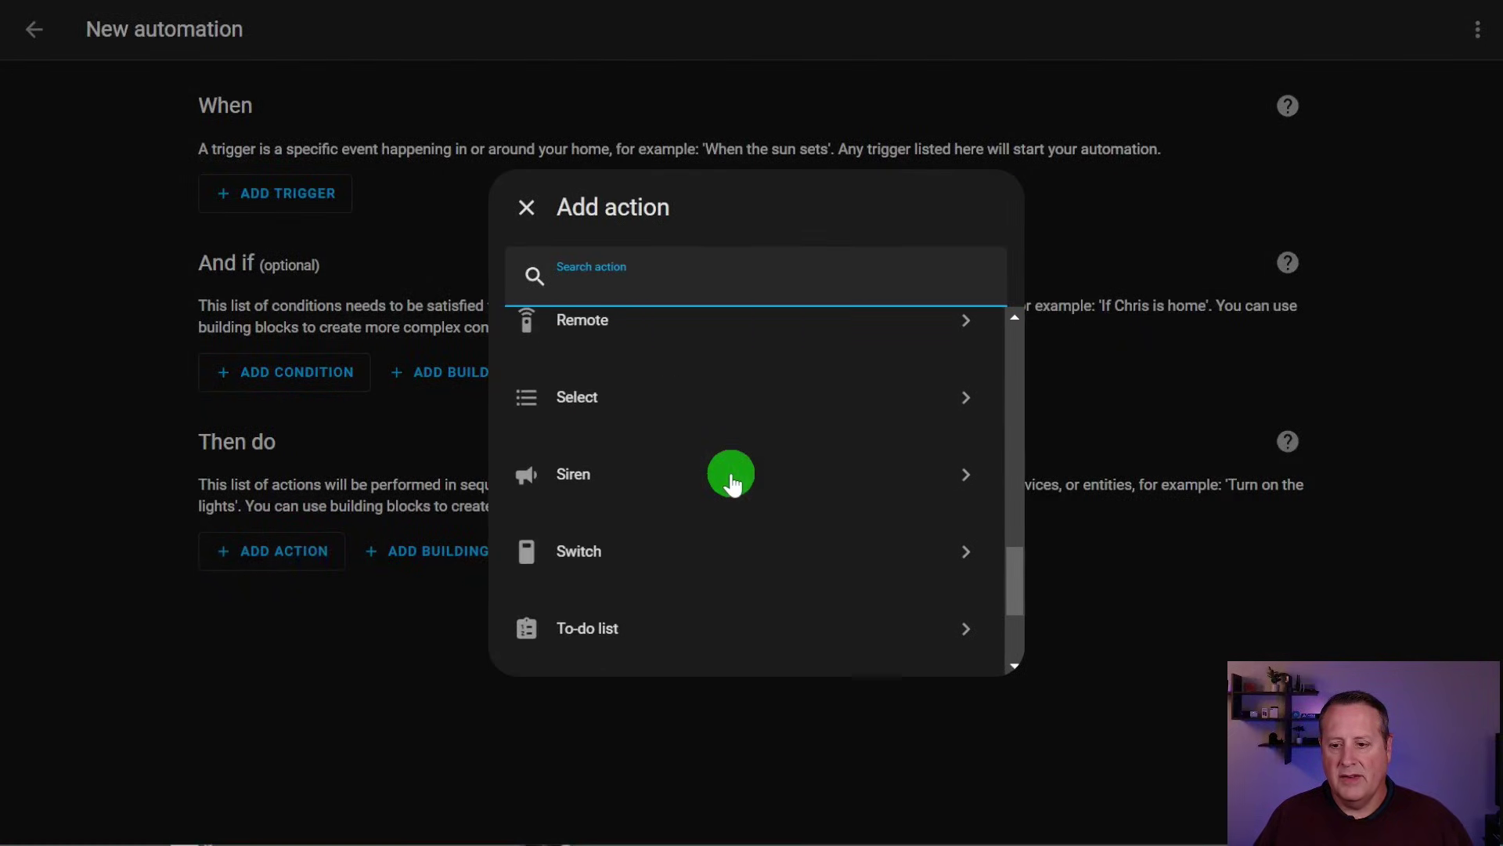
pyautogui.scroll(-3, 730, 479)
pyautogui.scroll(6, 729, 479)
pyautogui.scroll(-6, 729, 480)
pyautogui.scroll(10, 730, 479)
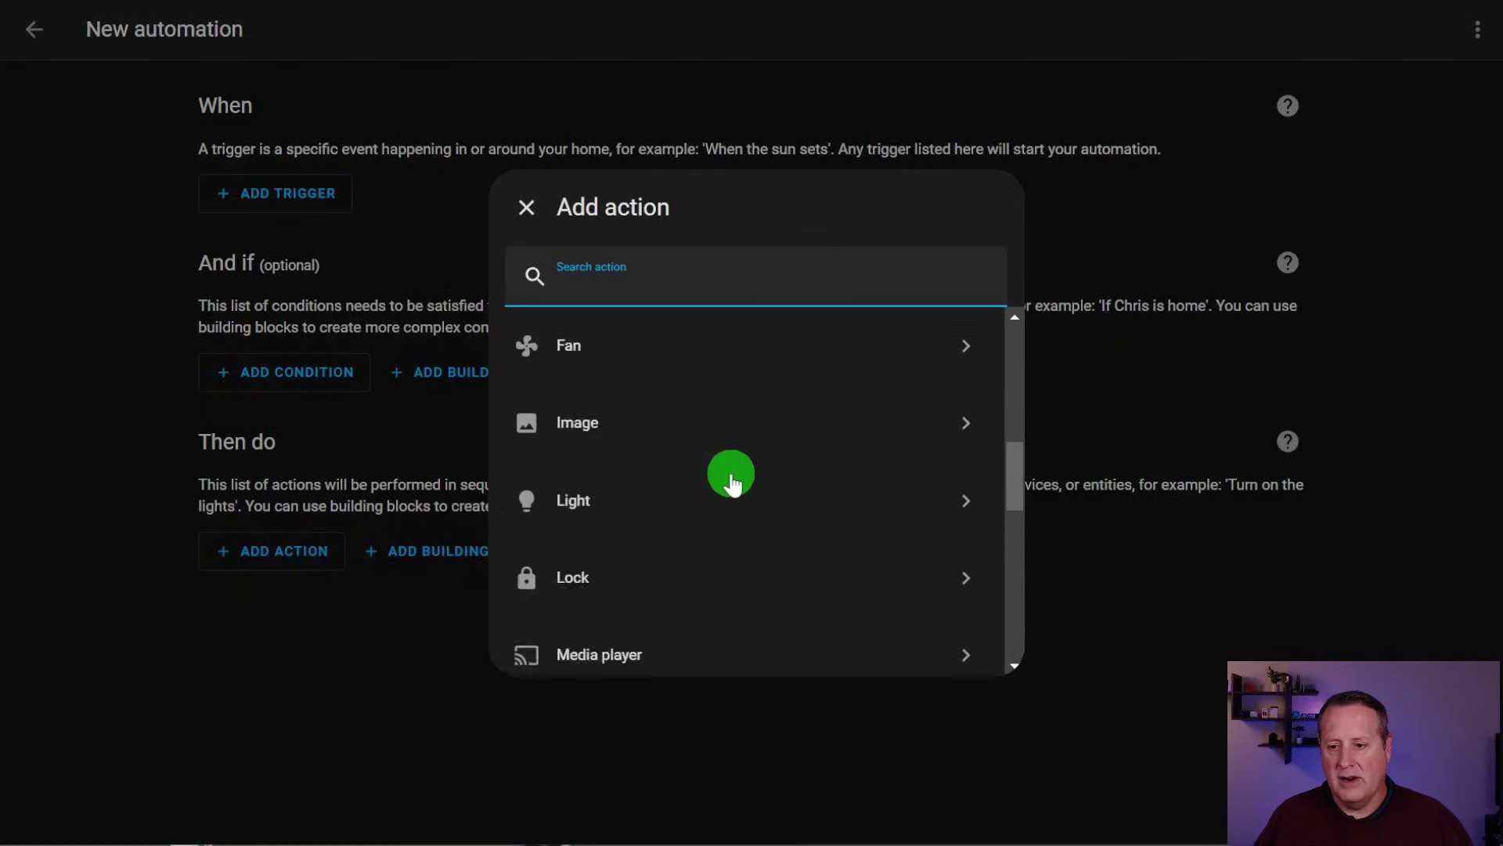
pyautogui.scroll(10, 731, 483)
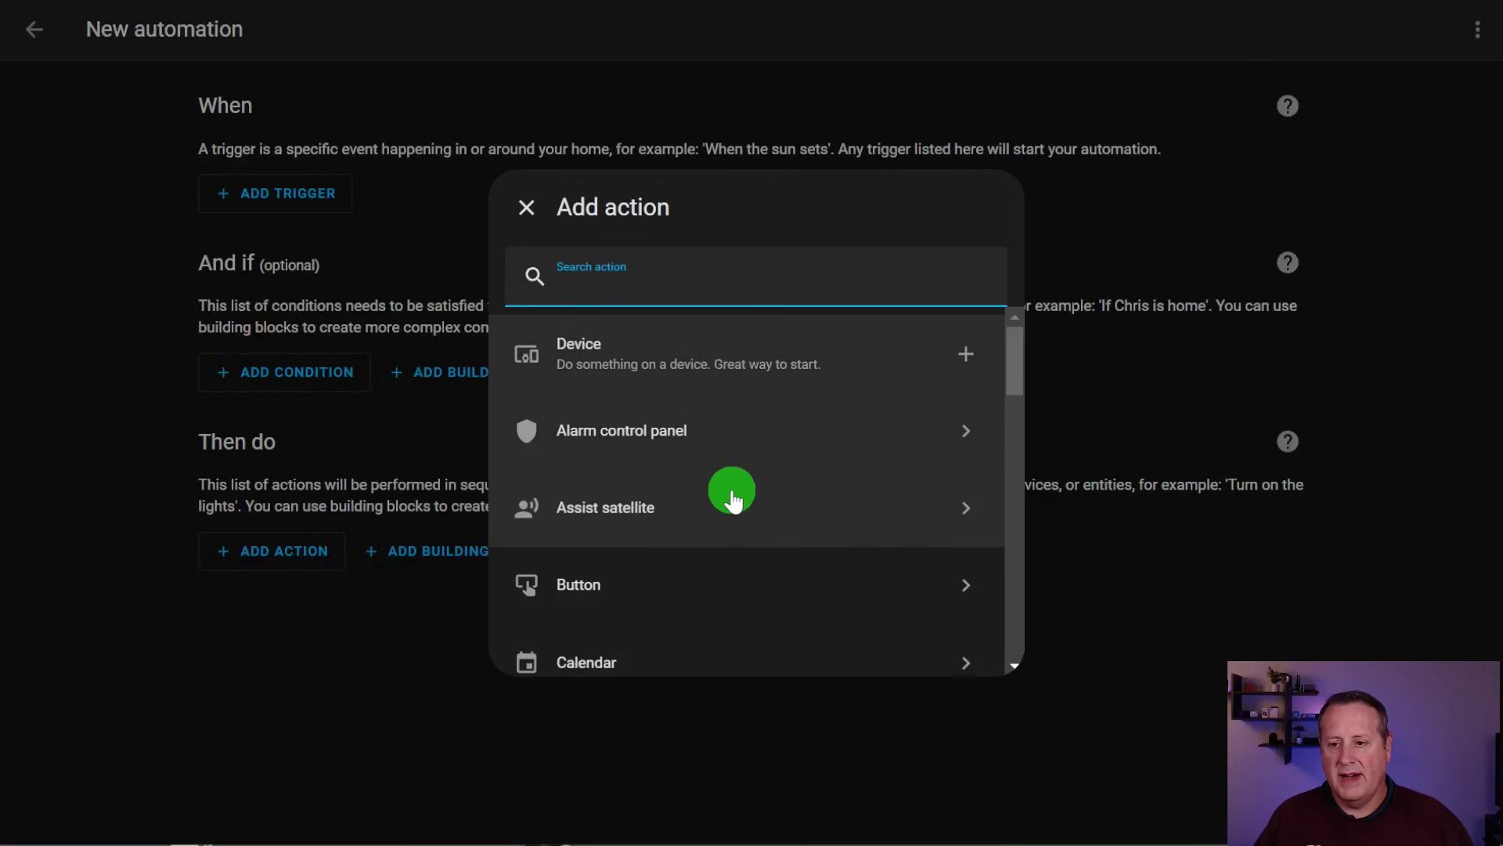
pyautogui.click(436, 634)
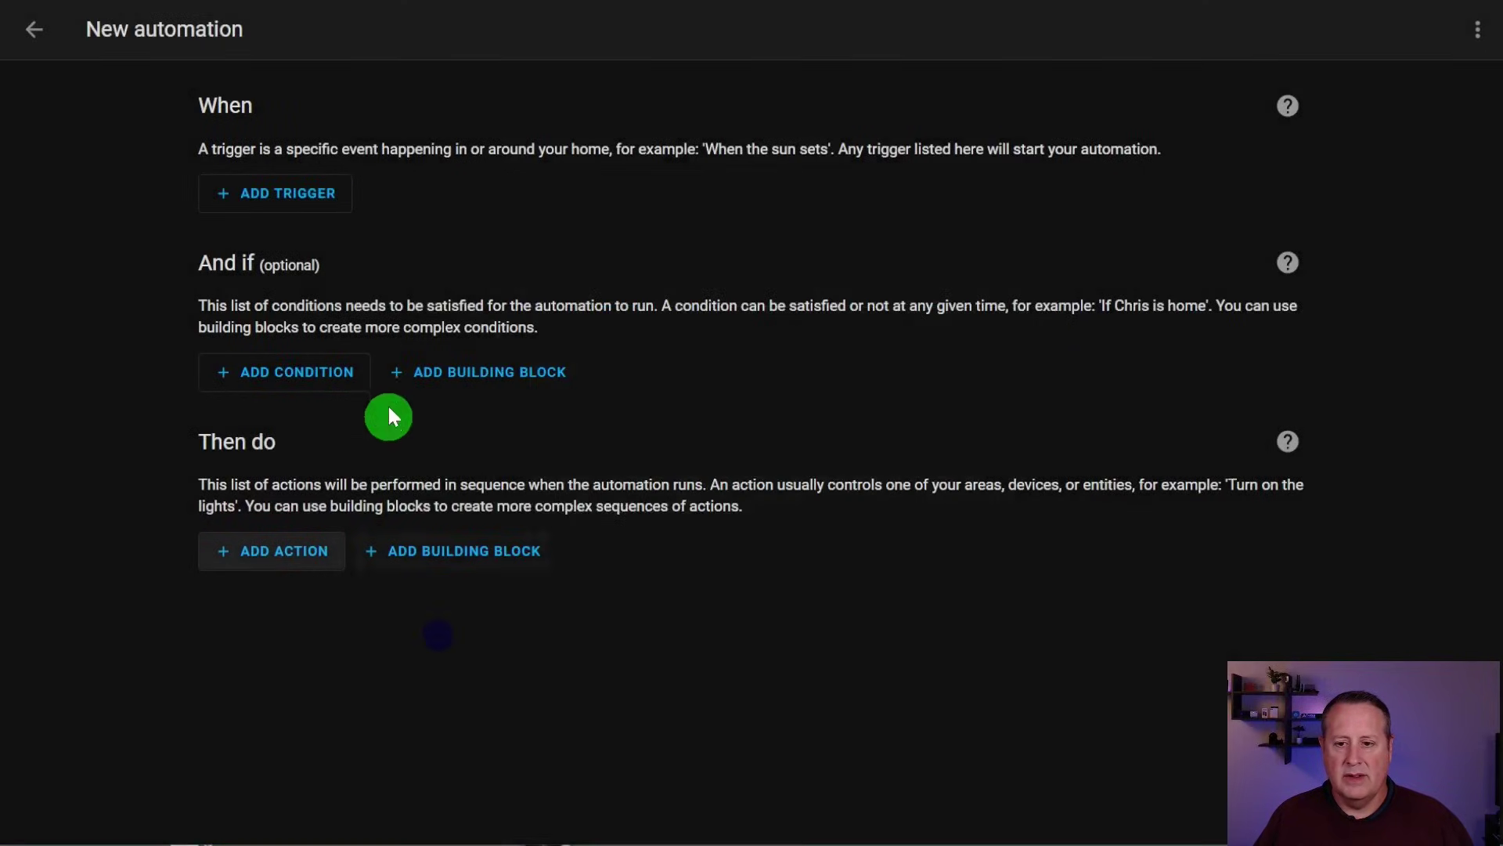
# View the trigger types offered for the new automation, then leave the editor and discard it
pyautogui.click(278, 193)
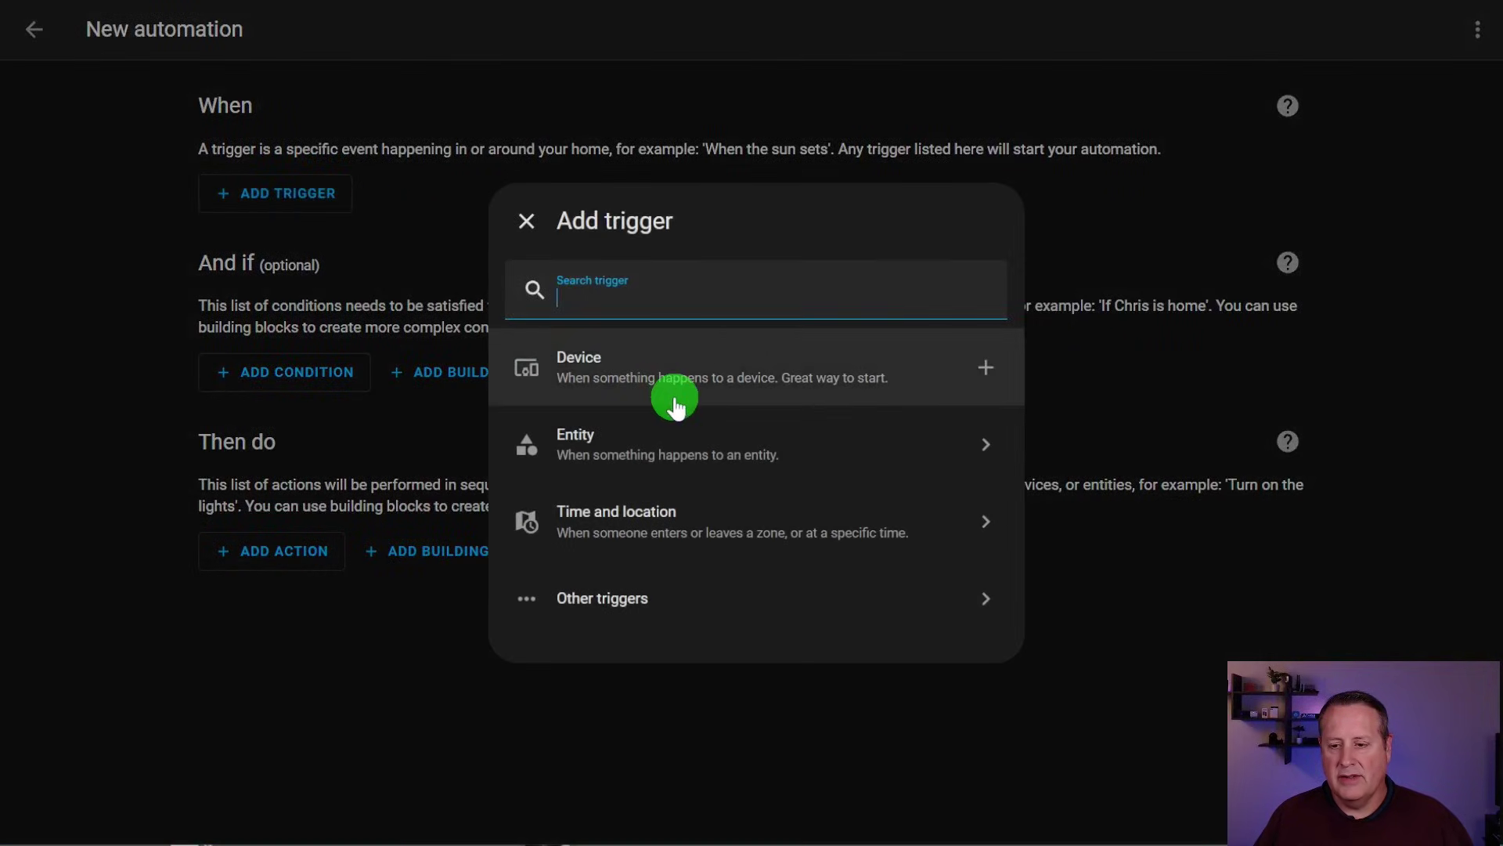
pyautogui.click(390, 646)
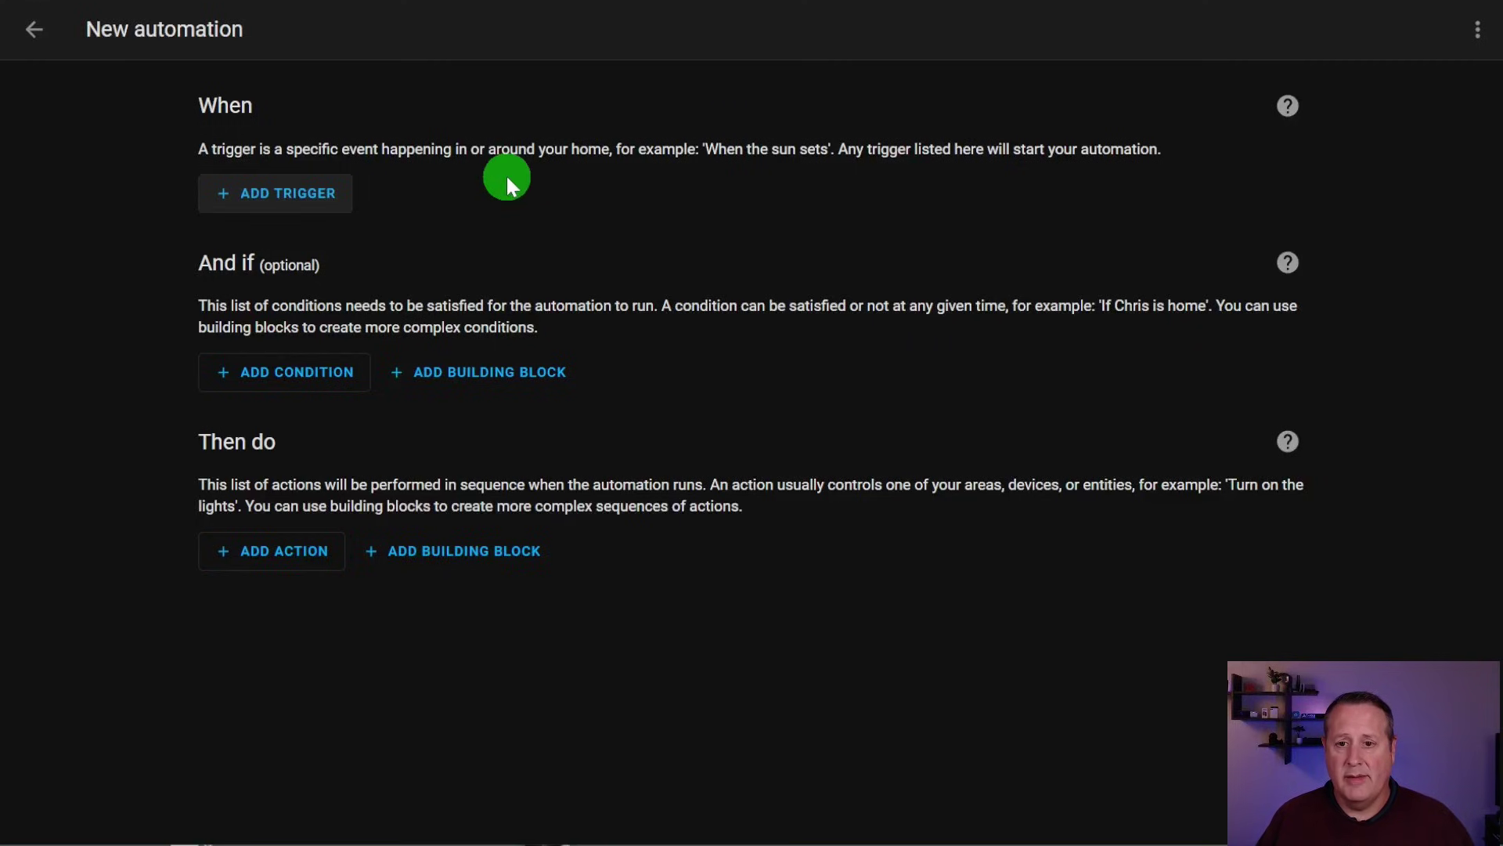
pyautogui.click(34, 31)
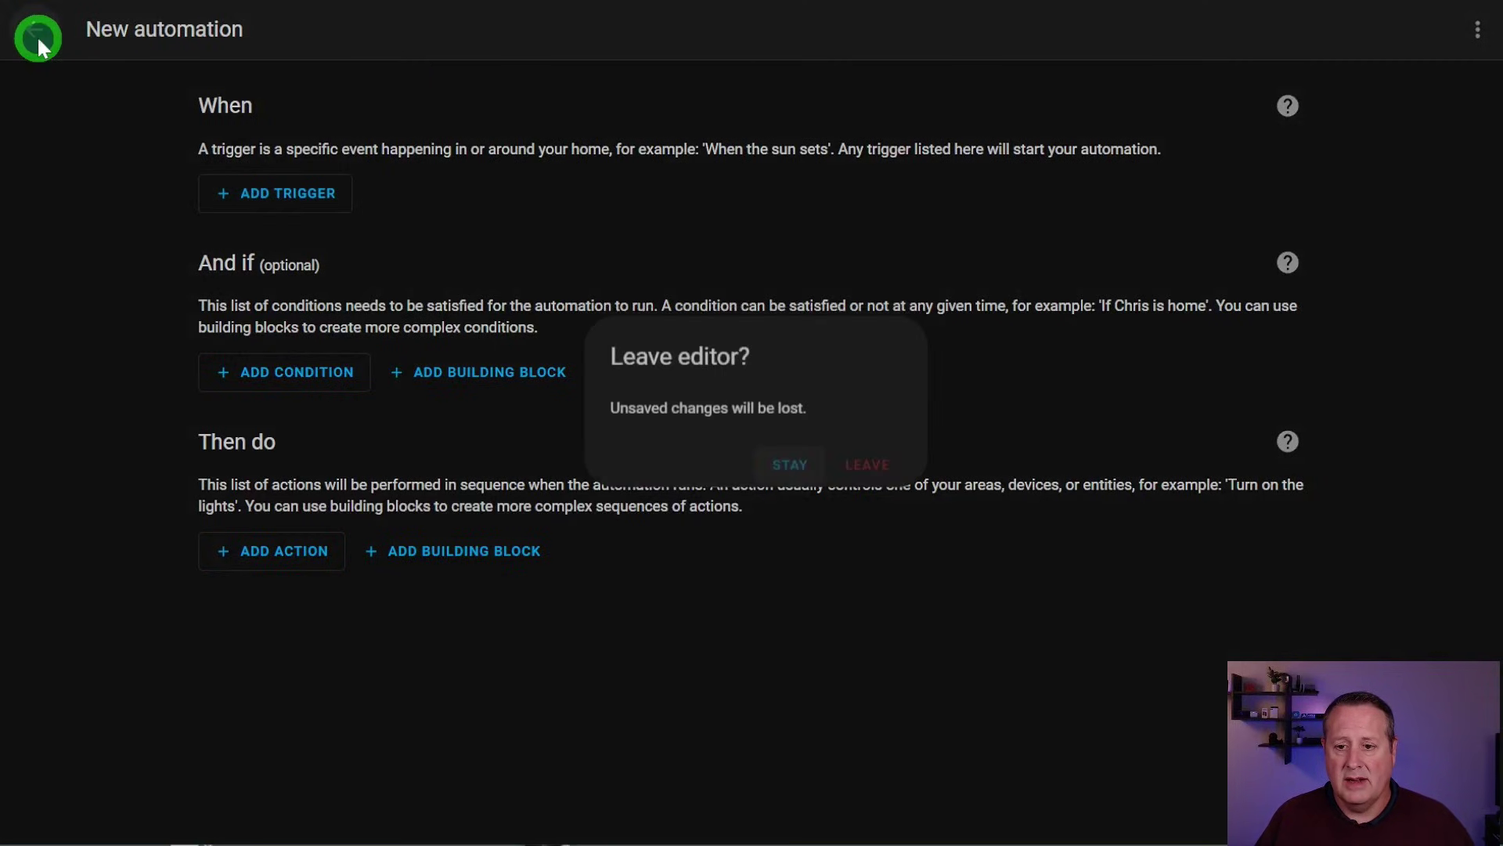
pyautogui.click(884, 481)
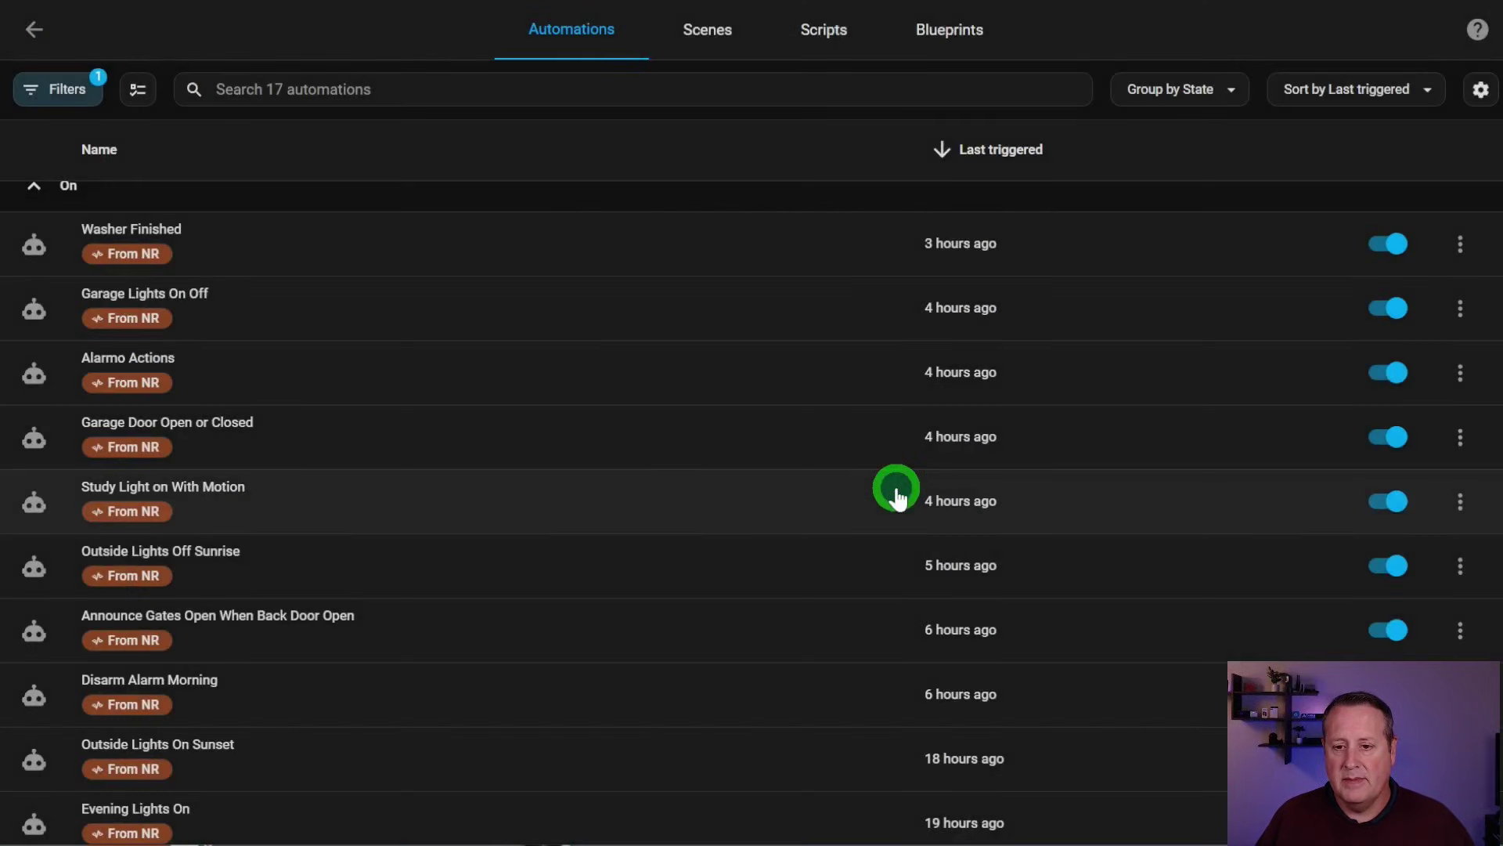
# Look through the filtered automations and open Alarmo Actions
pyautogui.scroll(-3, 599, 470)
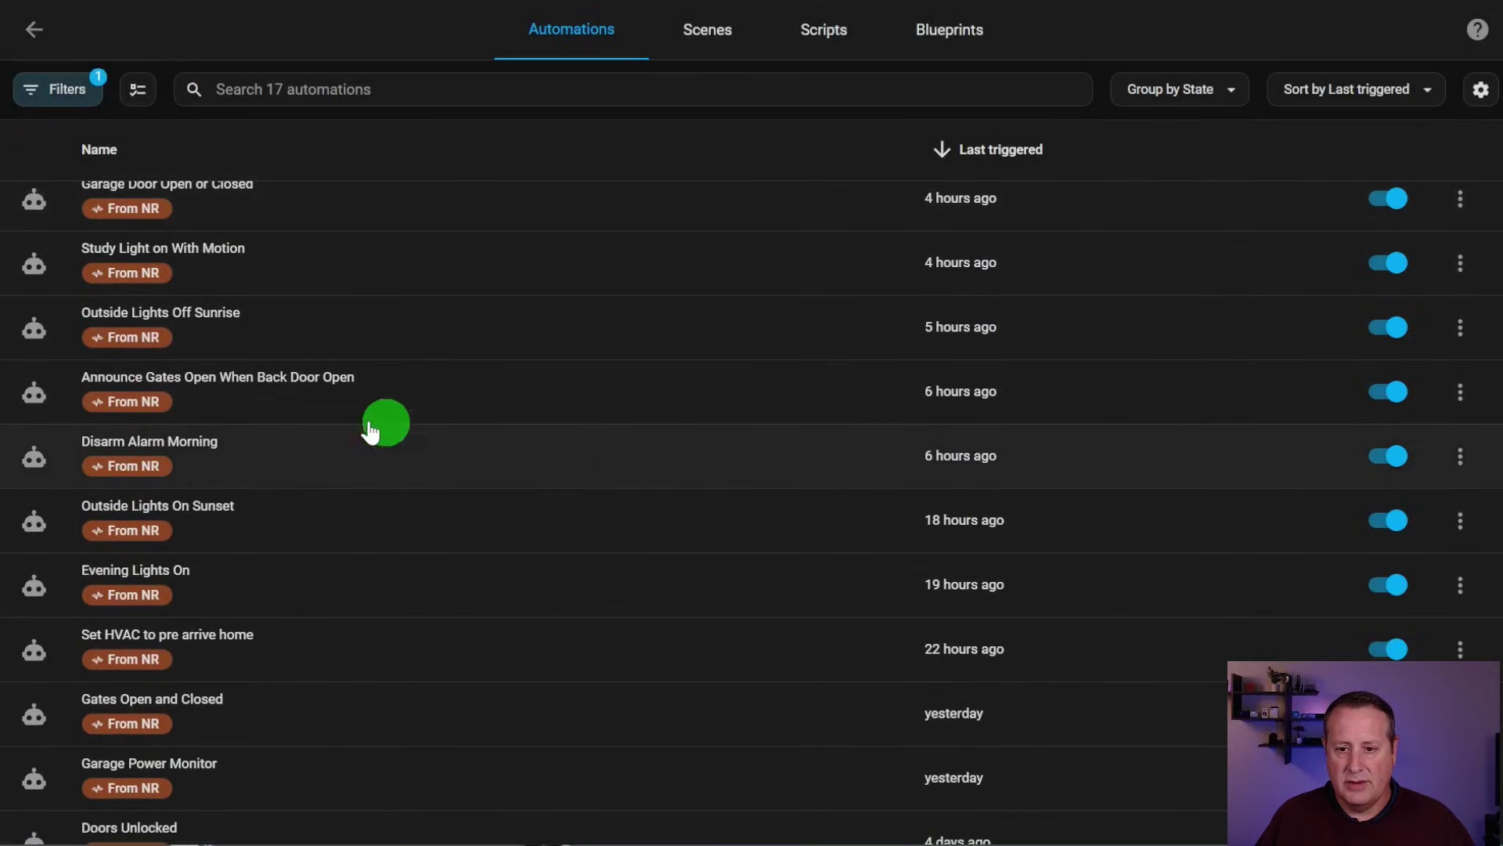
pyautogui.scroll(3, 327, 412)
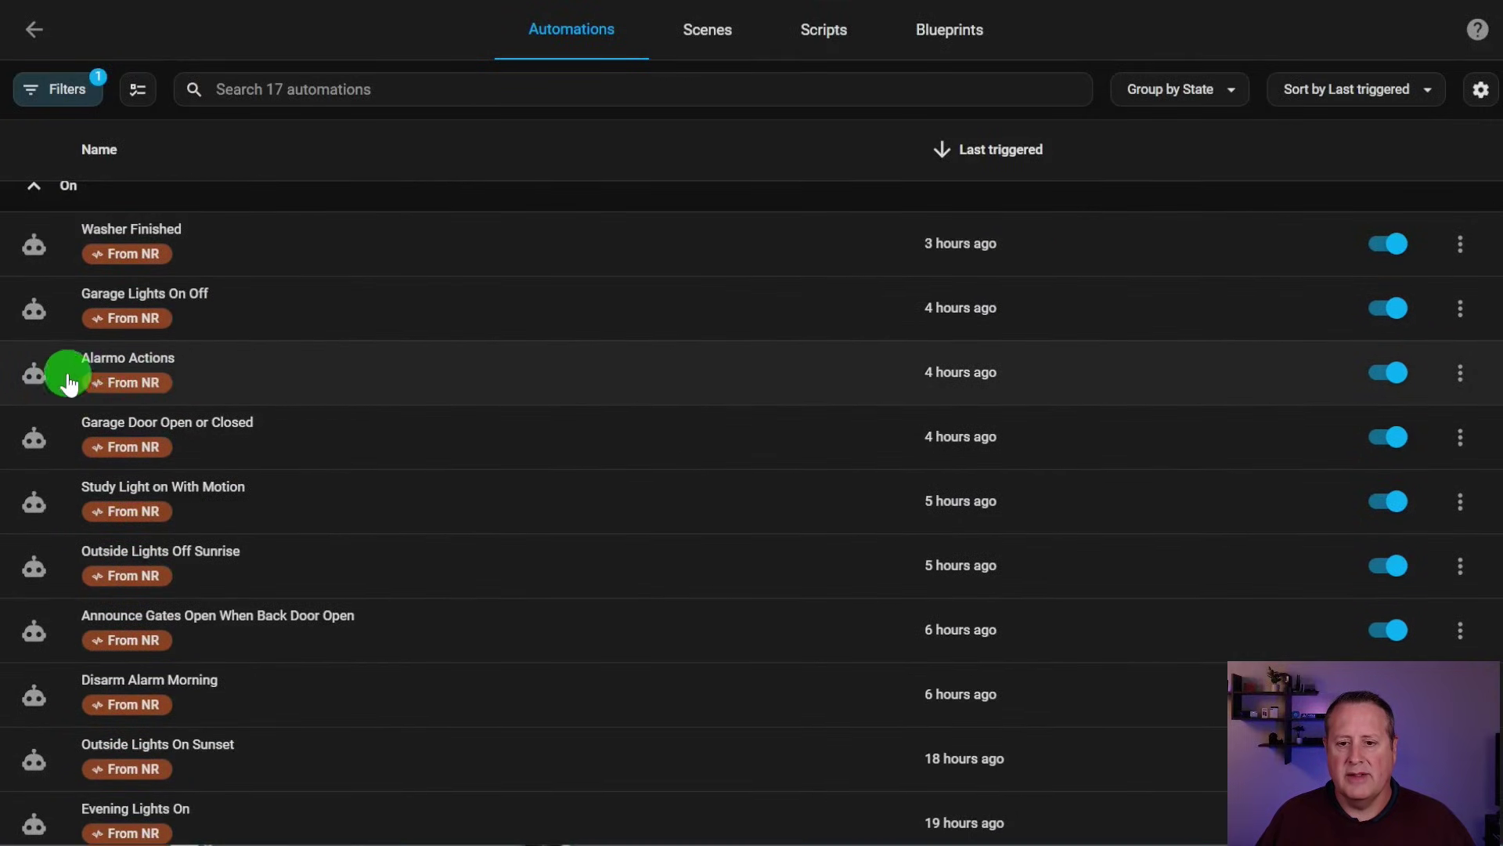
pyautogui.click(246, 369)
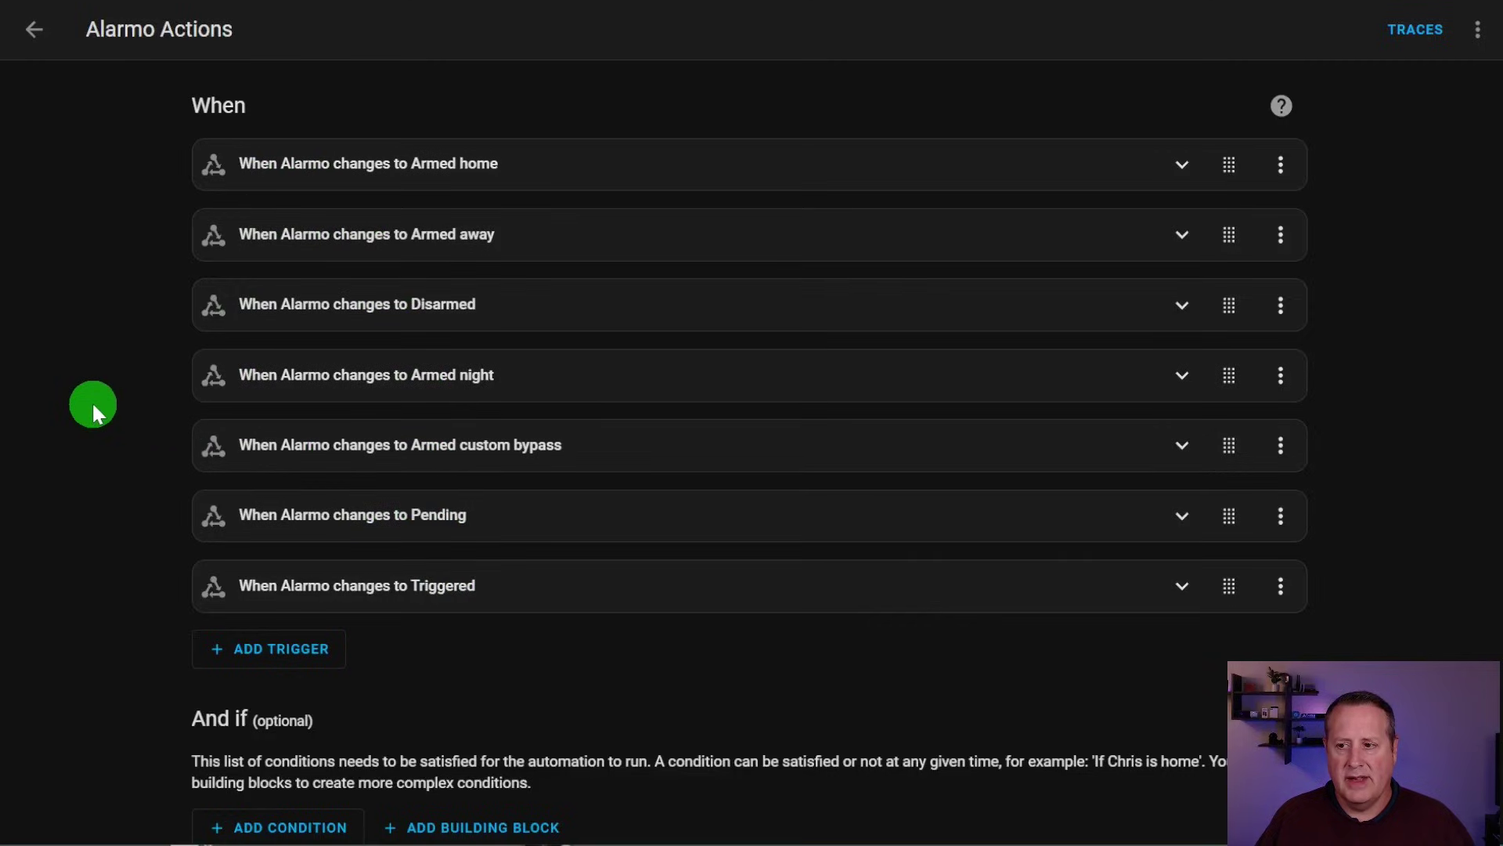
# Review the triggers of Alarmo Actions and expand its Choose action to examine the options for each alarm state
pyautogui.scroll(-3, 91, 401)
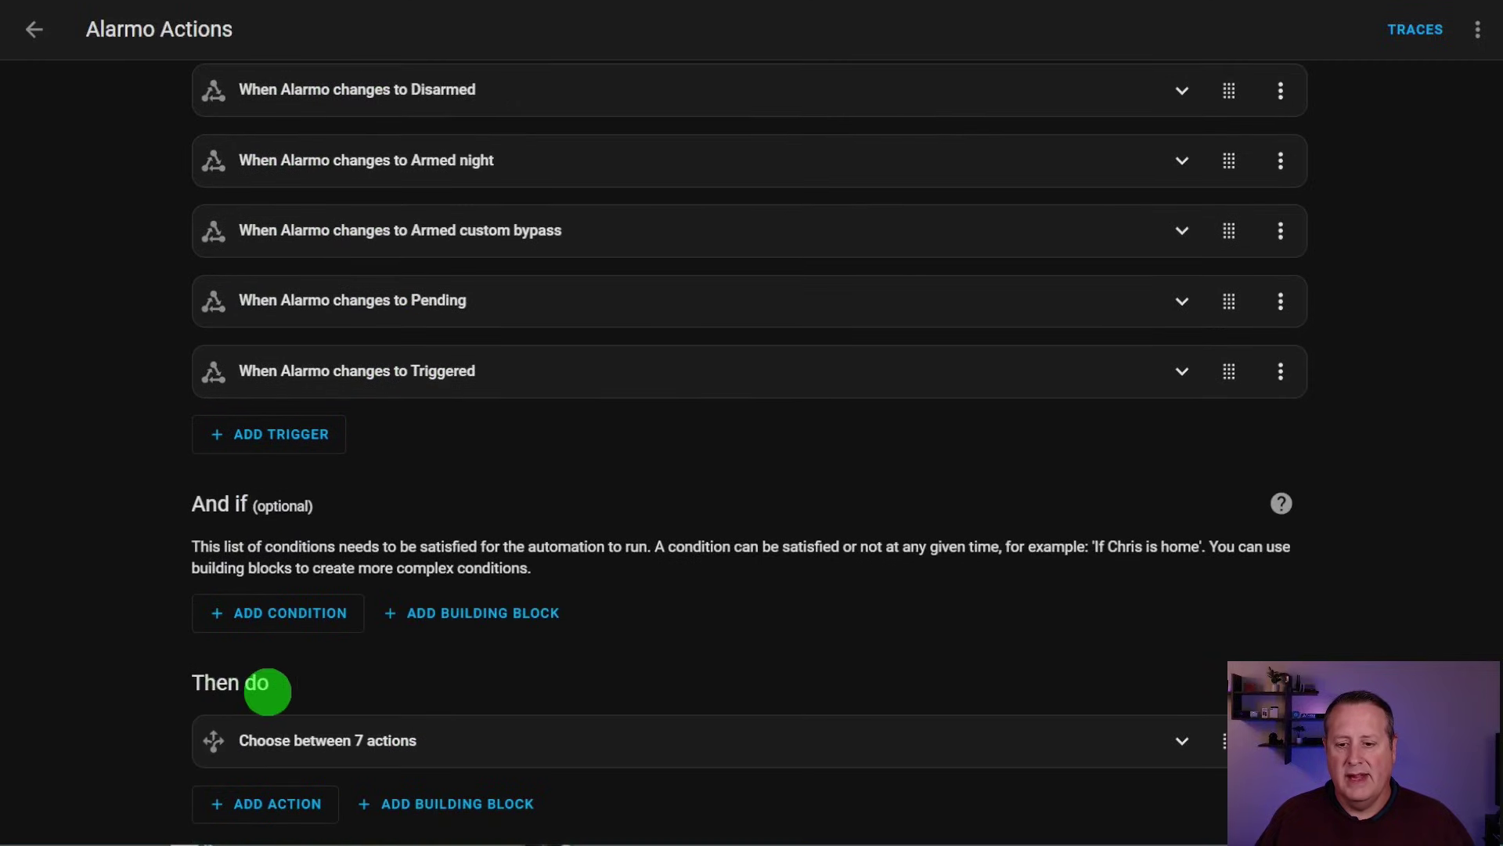
pyautogui.click(264, 736)
pyautogui.scroll(-7, 117, 494)
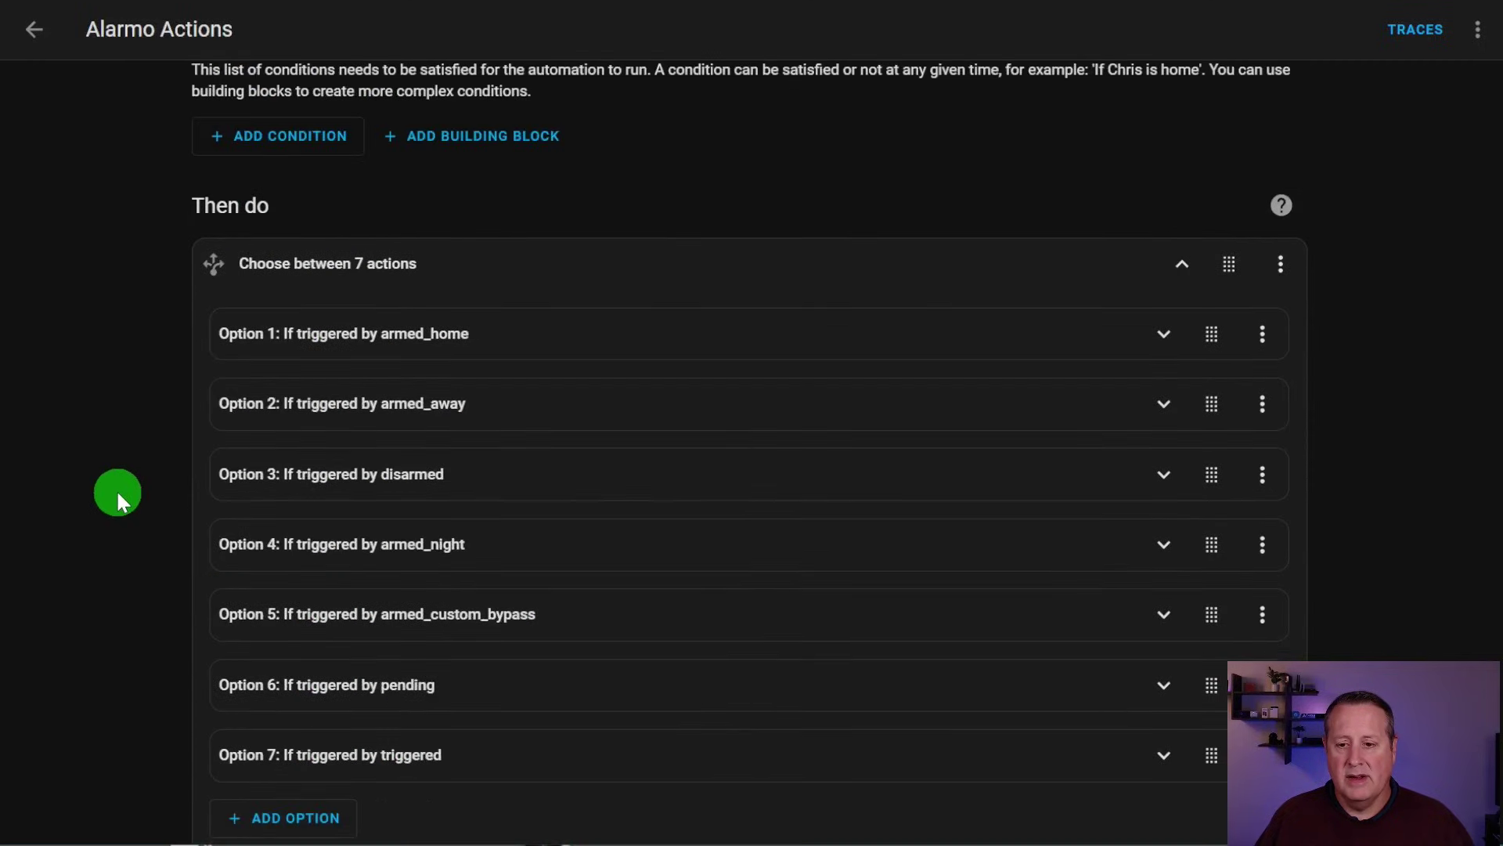
pyautogui.scroll(-2, 117, 501)
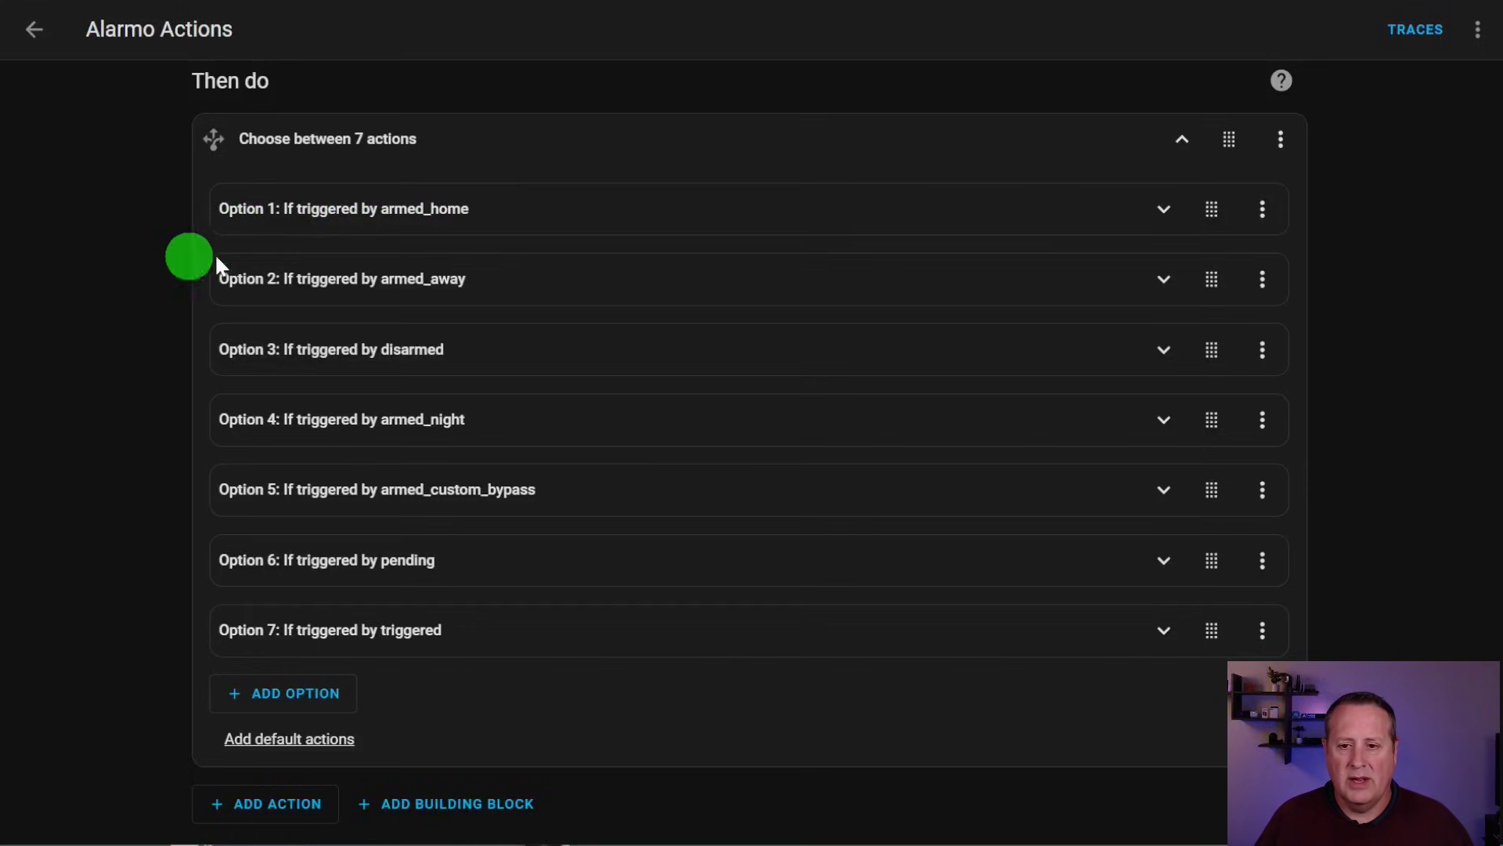
# Show the Alarmo Actions automation as YAML, read through its code, and return to the automations list
pyautogui.click(1478, 32)
pyautogui.click(1392, 447)
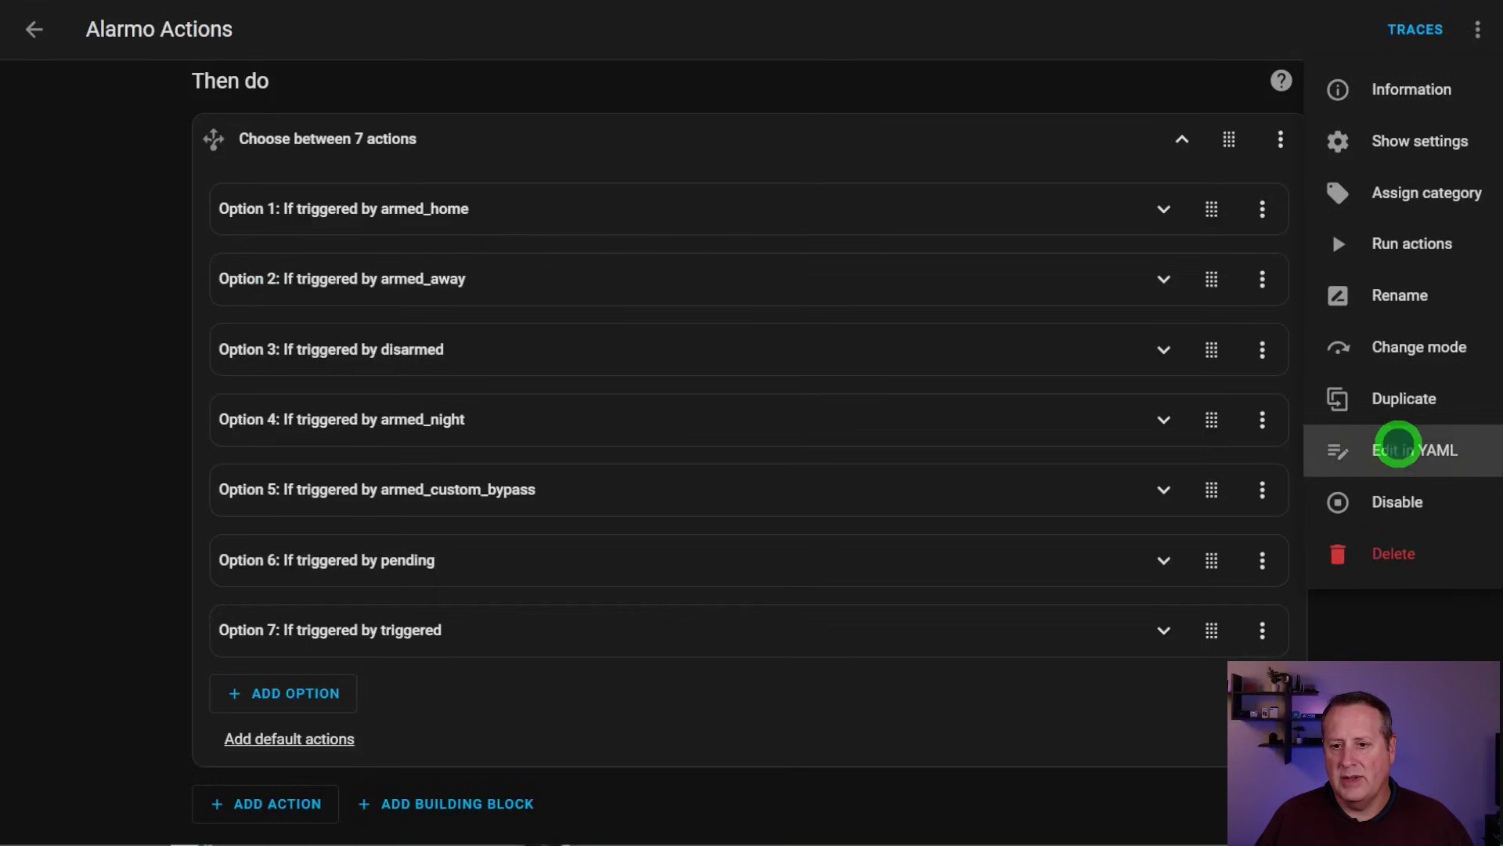
pyautogui.scroll(-15, 704, 355)
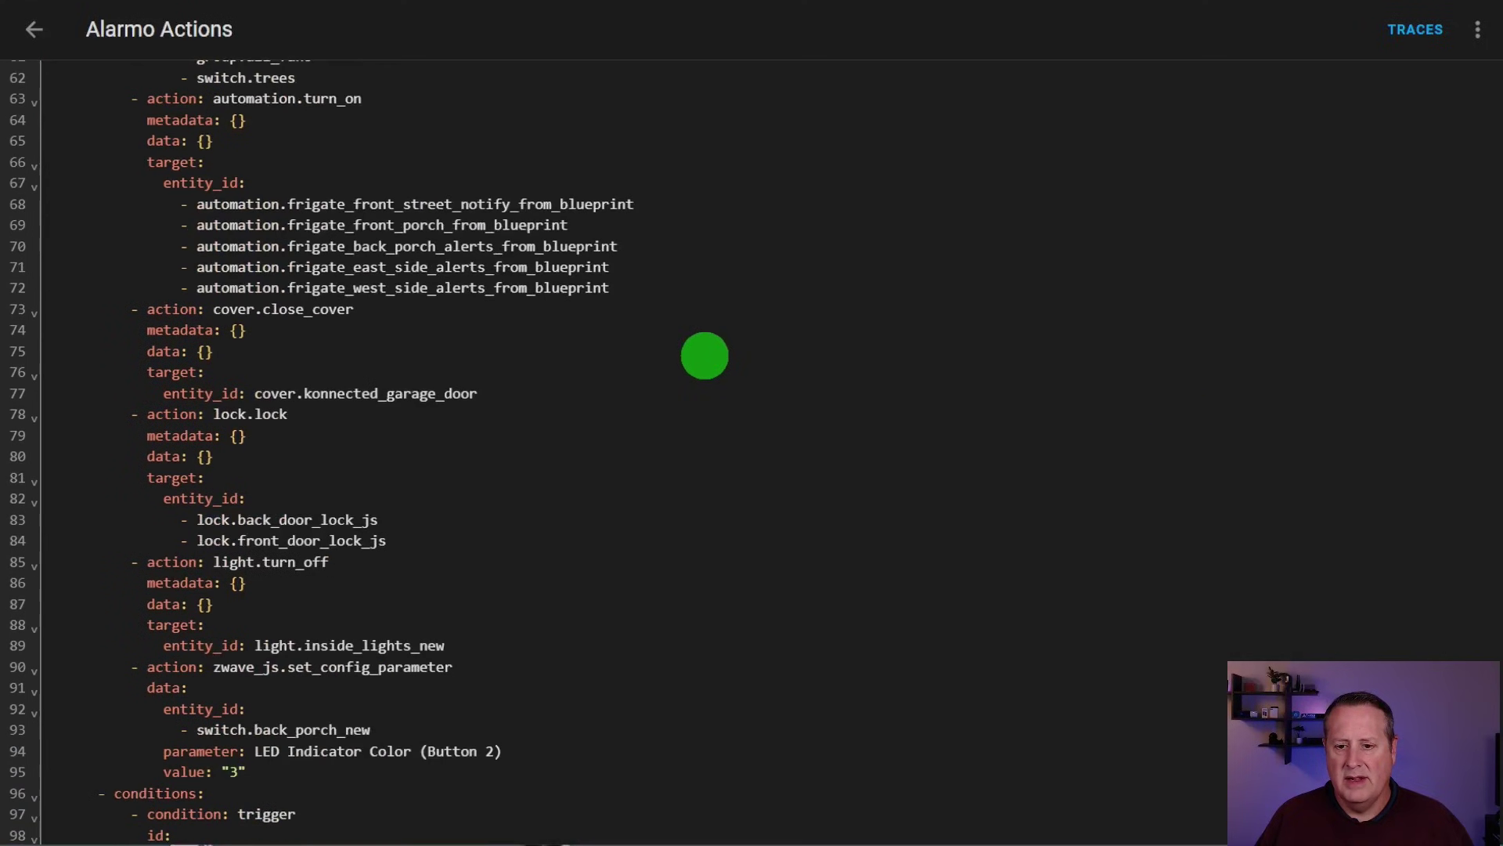
pyautogui.scroll(-20, 705, 355)
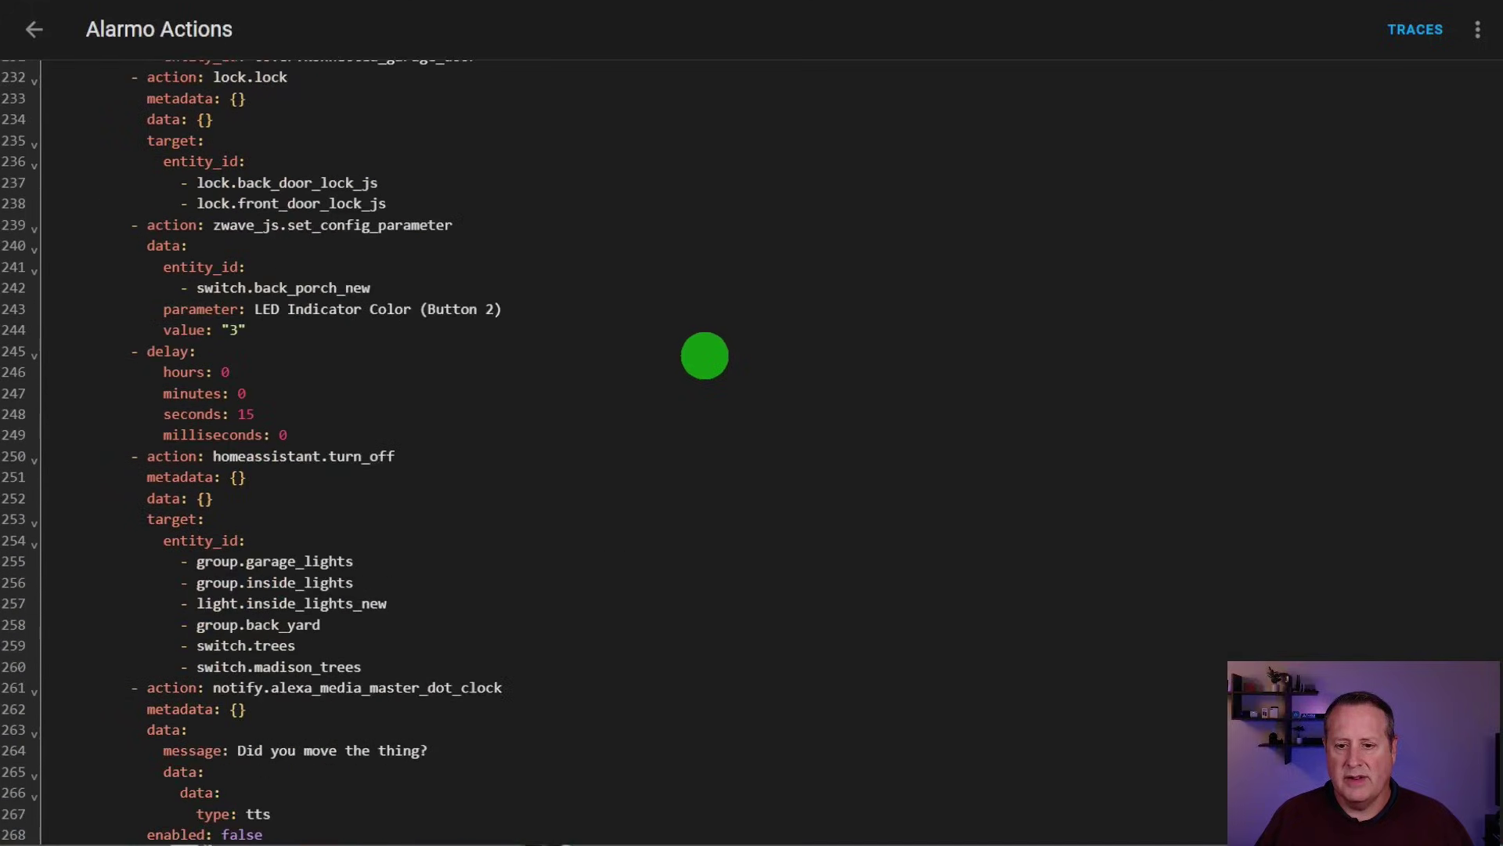
pyautogui.scroll(-20, 705, 356)
pyautogui.scroll(20, 705, 355)
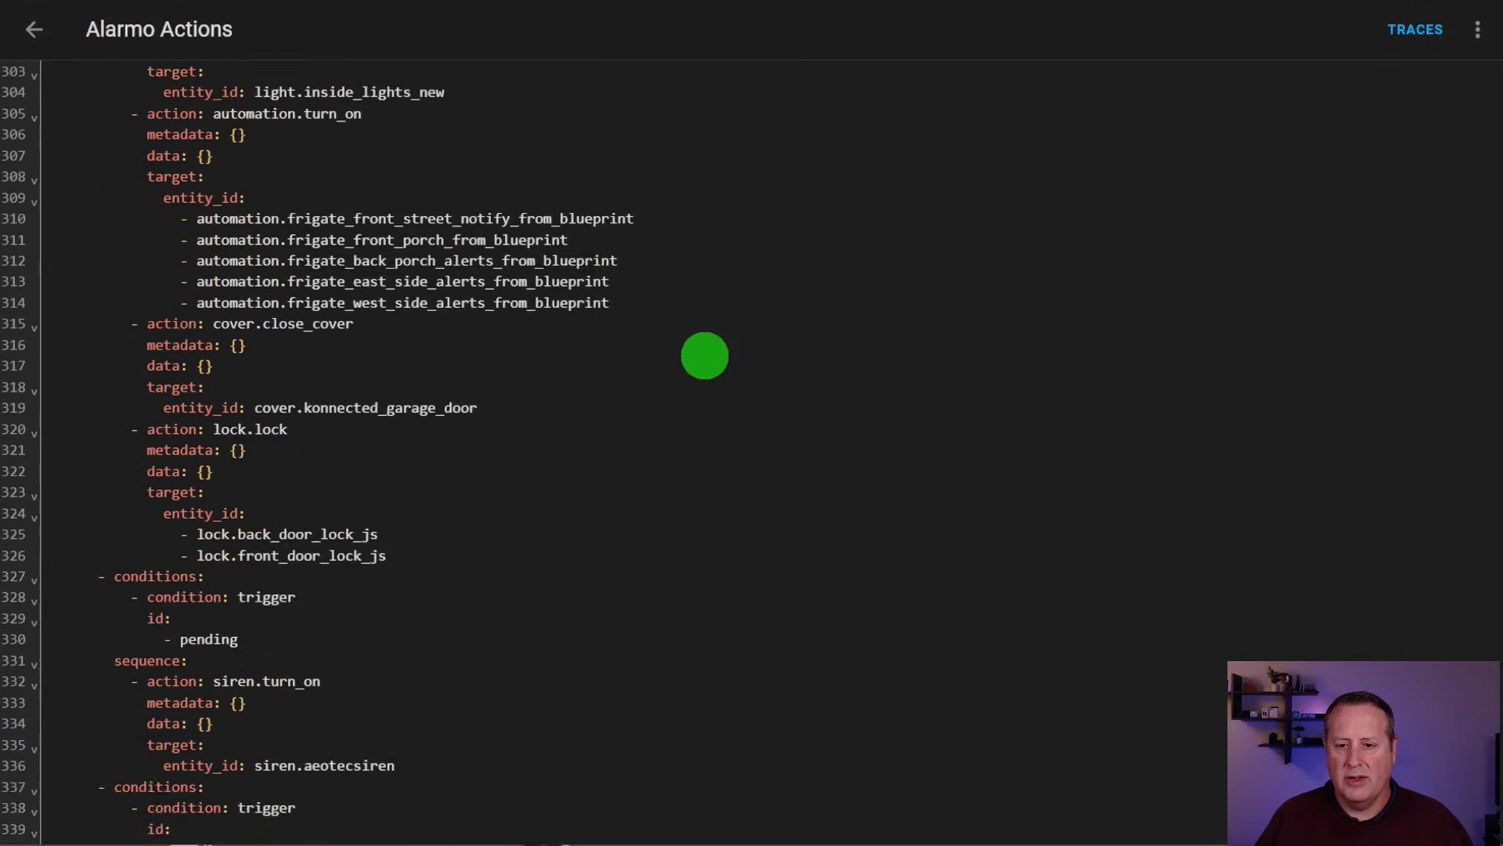
pyautogui.scroll(20, 704, 355)
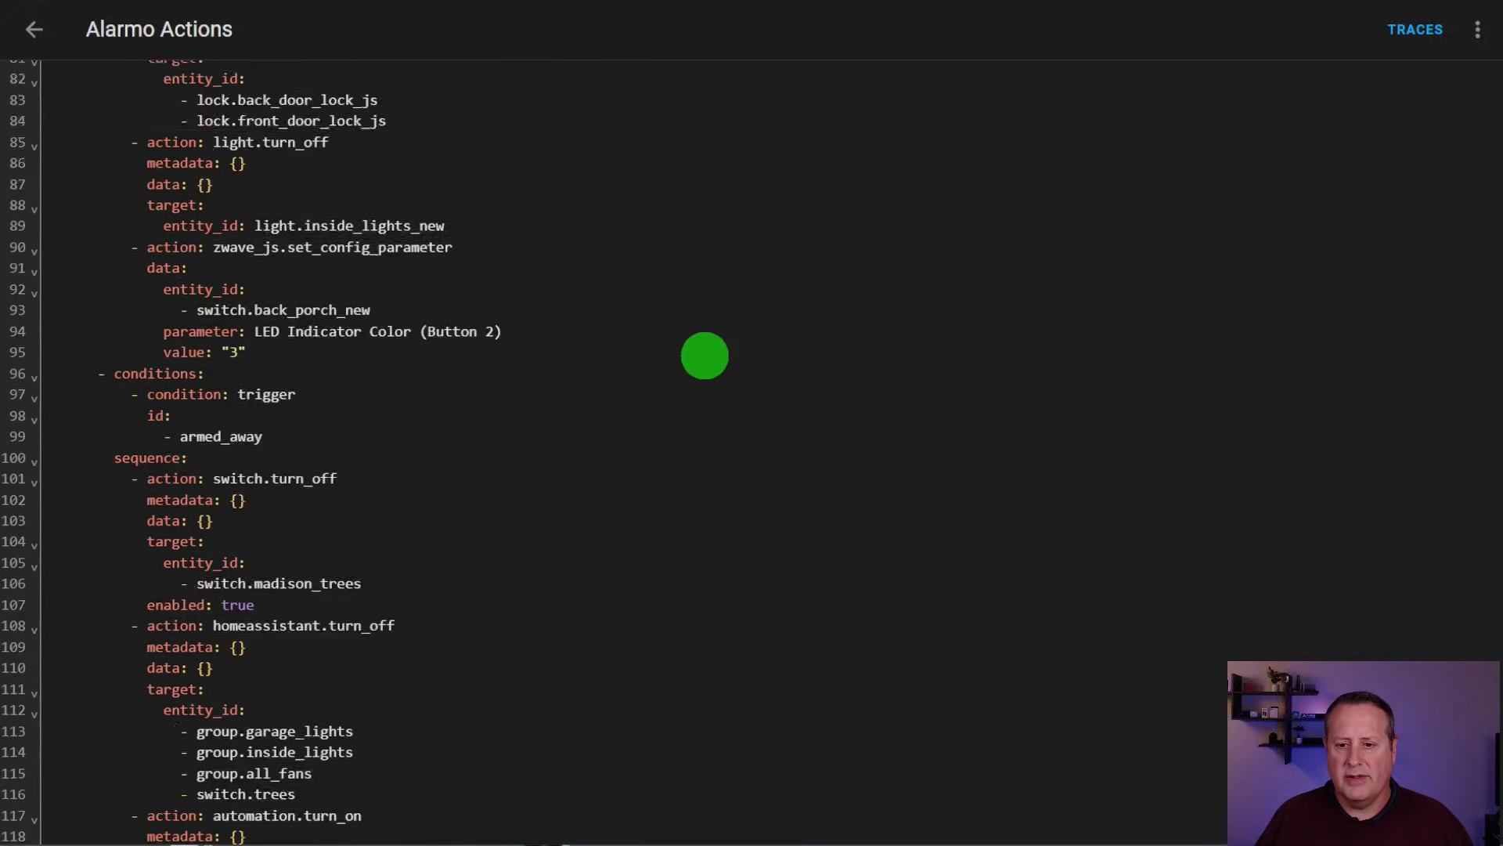
pyautogui.click(30, 31)
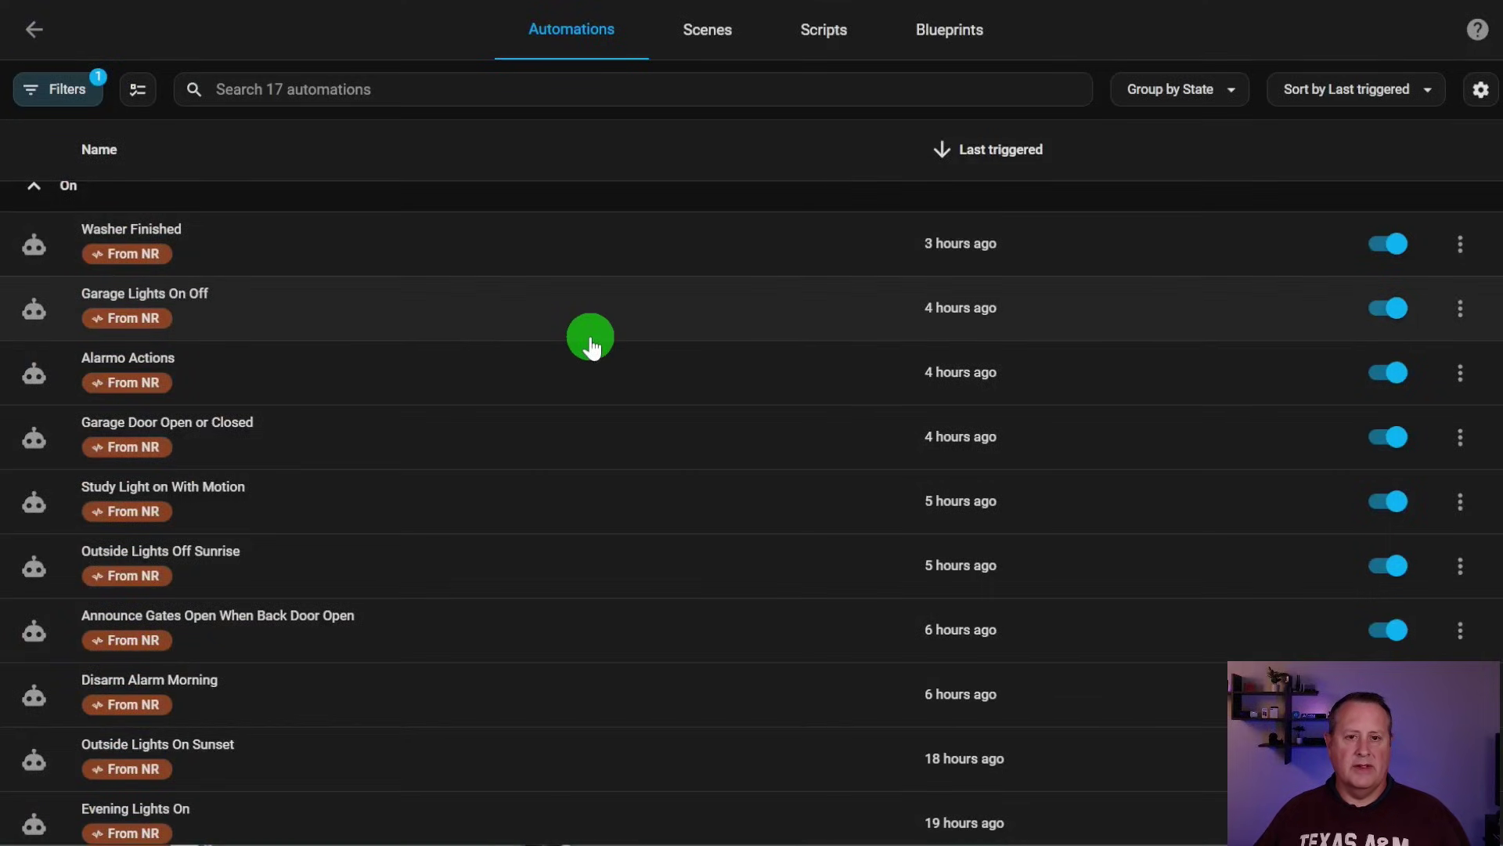